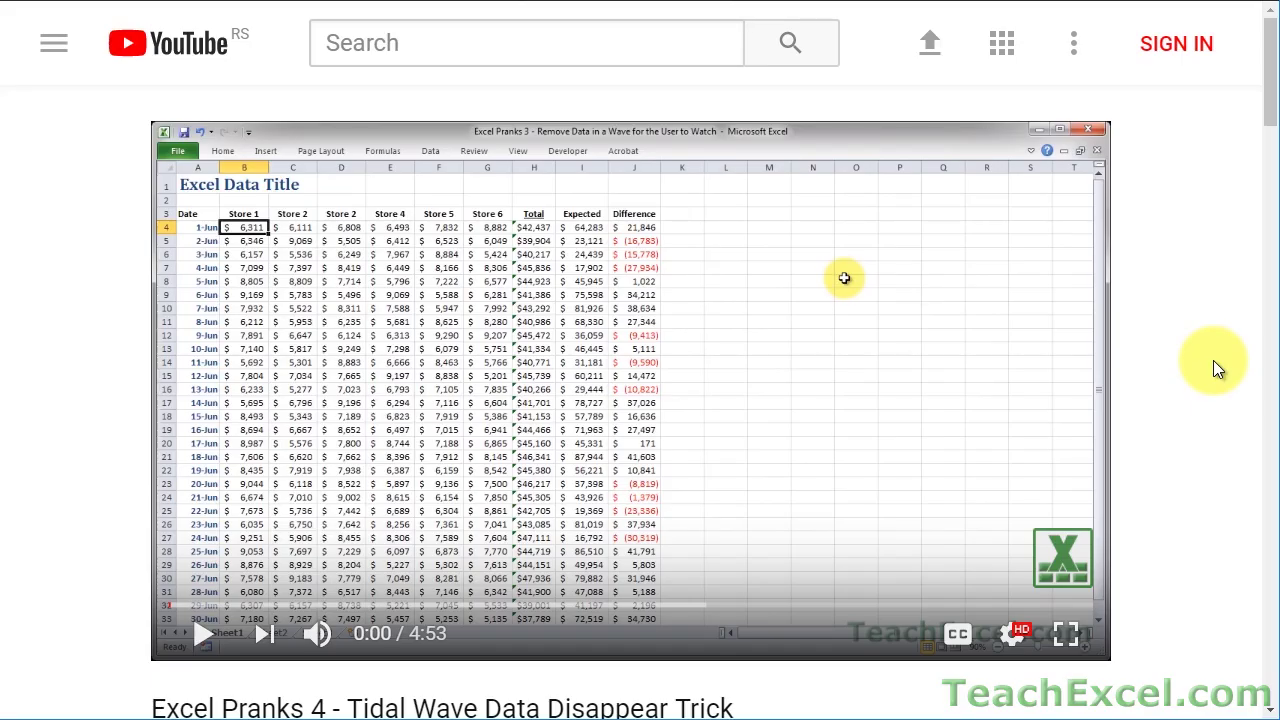
Open the linked tutorial page, like Excel Pranks 4, and subscribe to TeachExcel with all notifications
{"action": "scroll", "coordinate": [1213, 360], "scroll_direction": "down", "scroll_amount": 5}
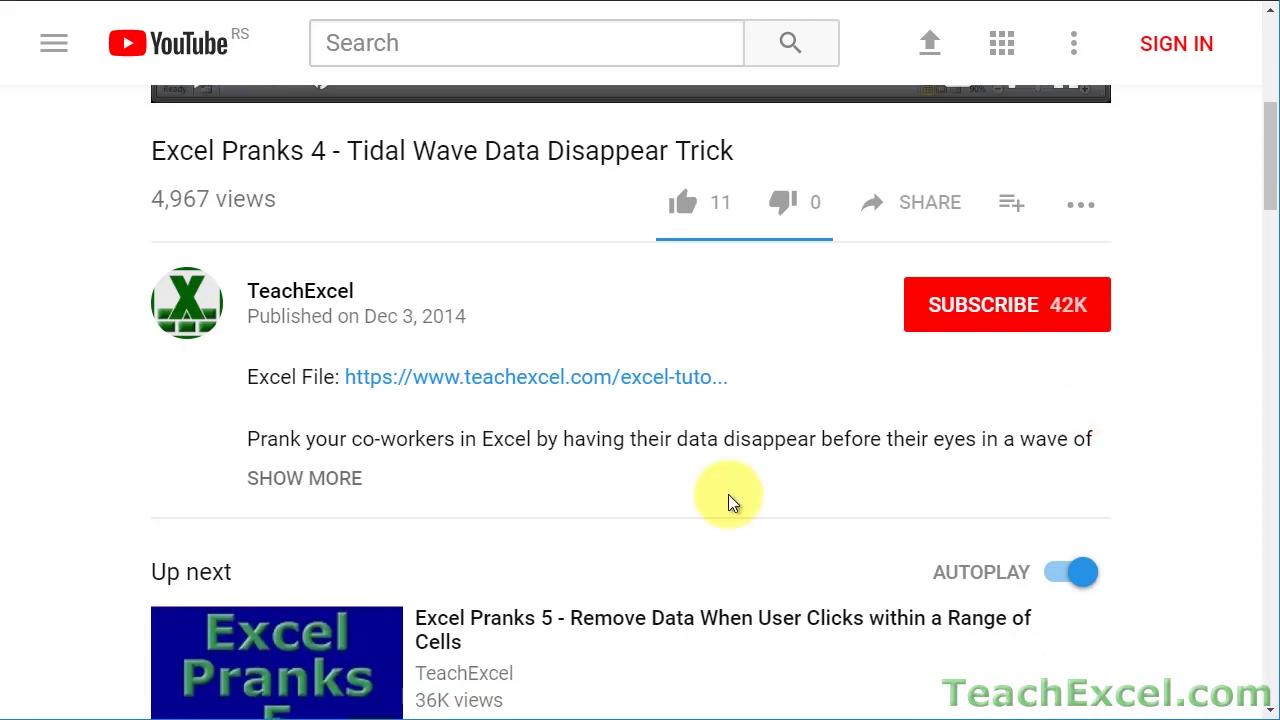
{"action": "left_click", "coordinate": [457, 390]}
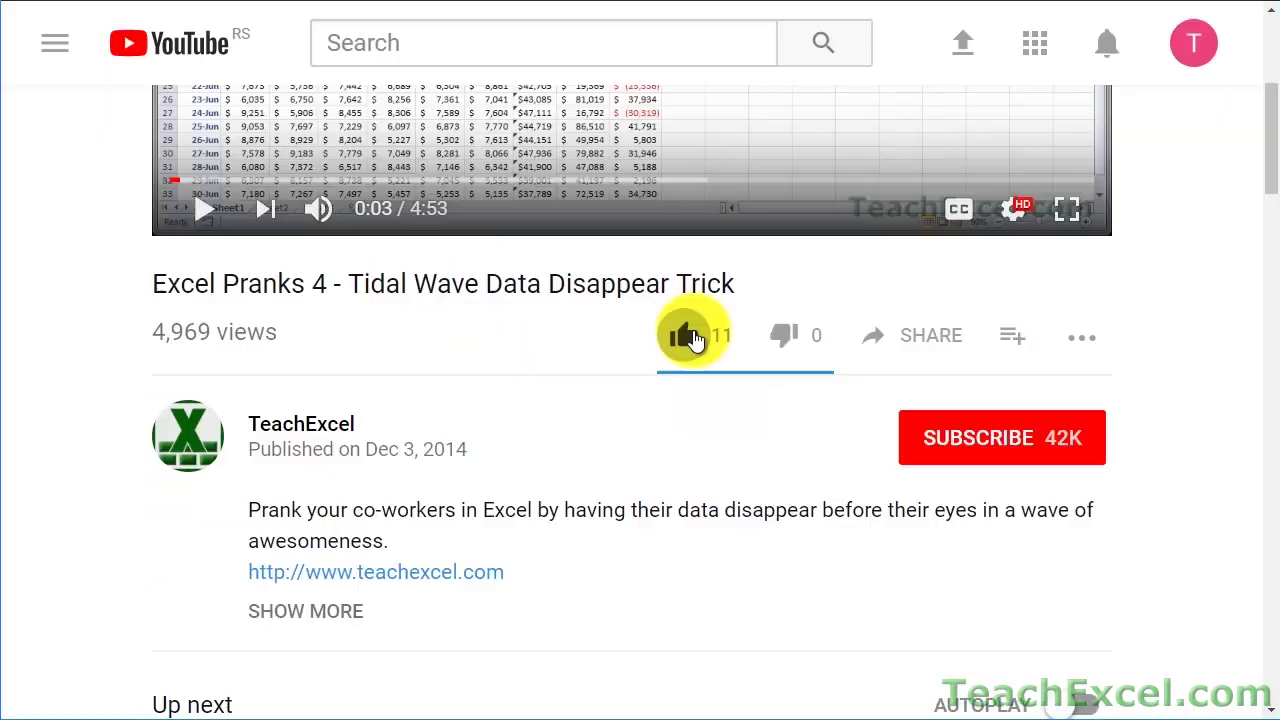
{"action": "left_click", "coordinate": [694, 338]}
{"action": "left_click", "coordinate": [938, 436]}
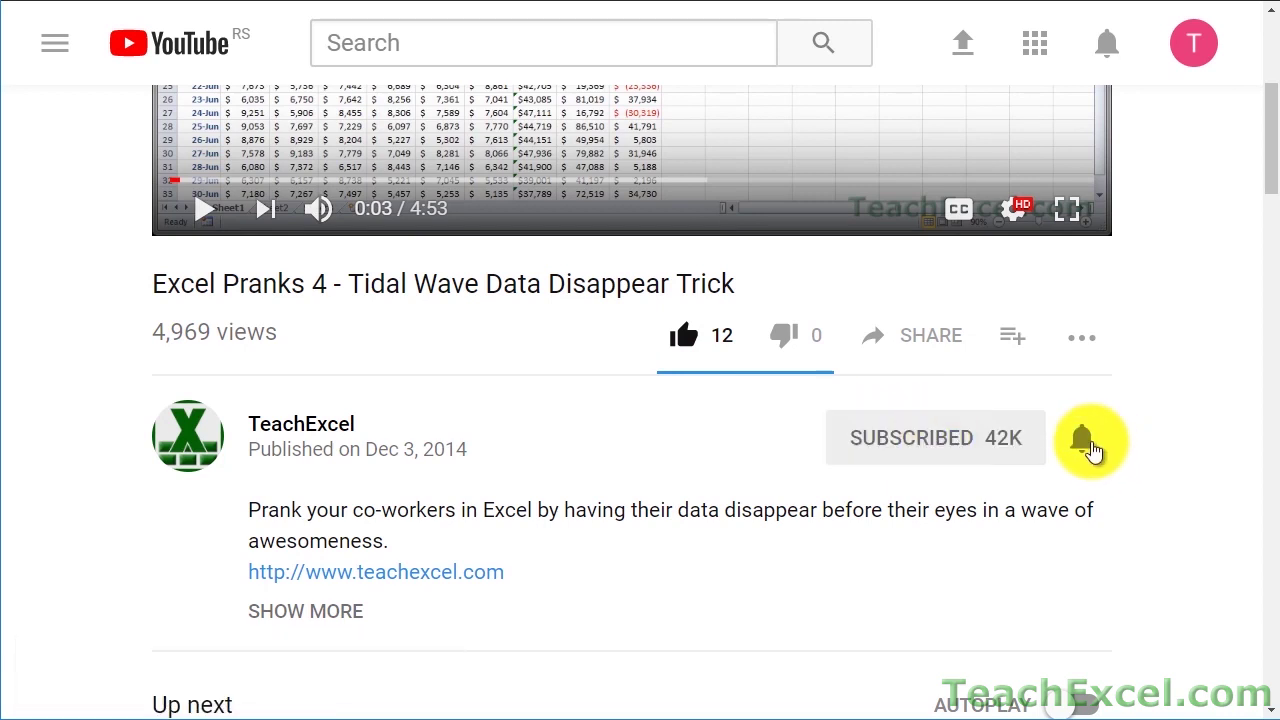
{"action": "left_click", "coordinate": [1088, 446]}
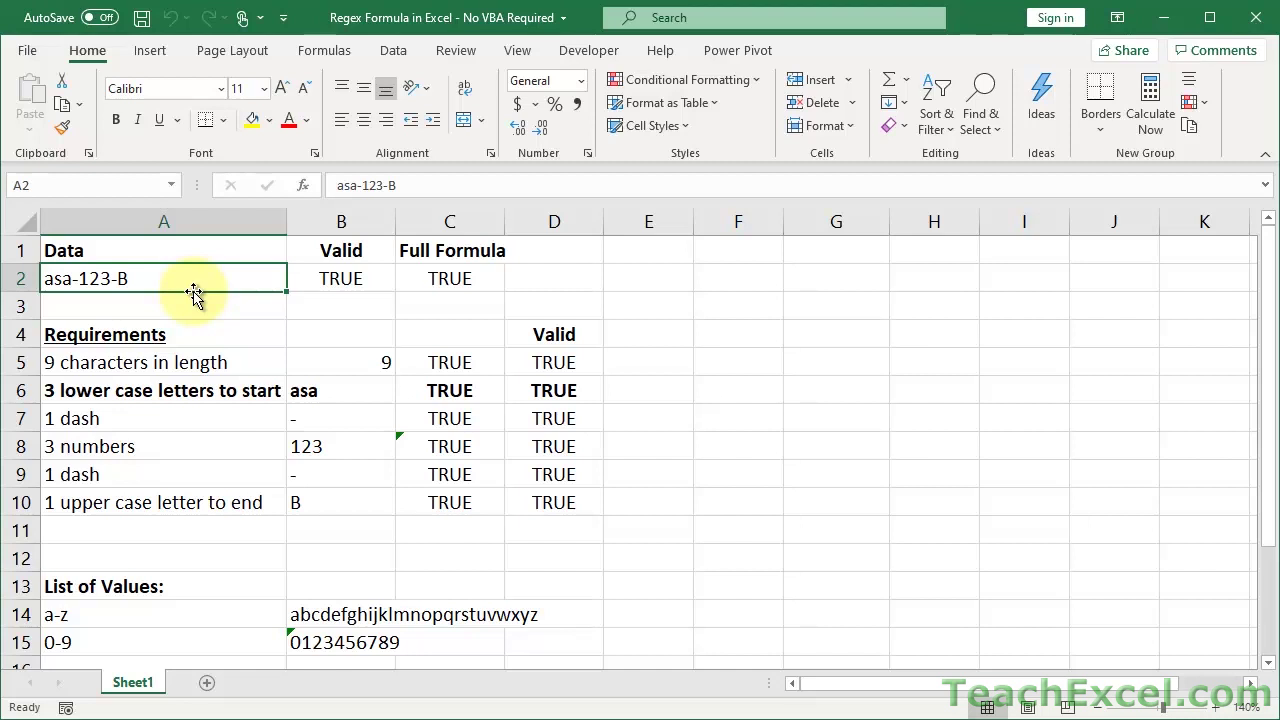
Compare C2's AND validation formula with C6's COUNT(FIND(MID...)) lowercase-letters formula, leaving both unchanged
{"action": "double_click", "coordinate": [440, 279]}
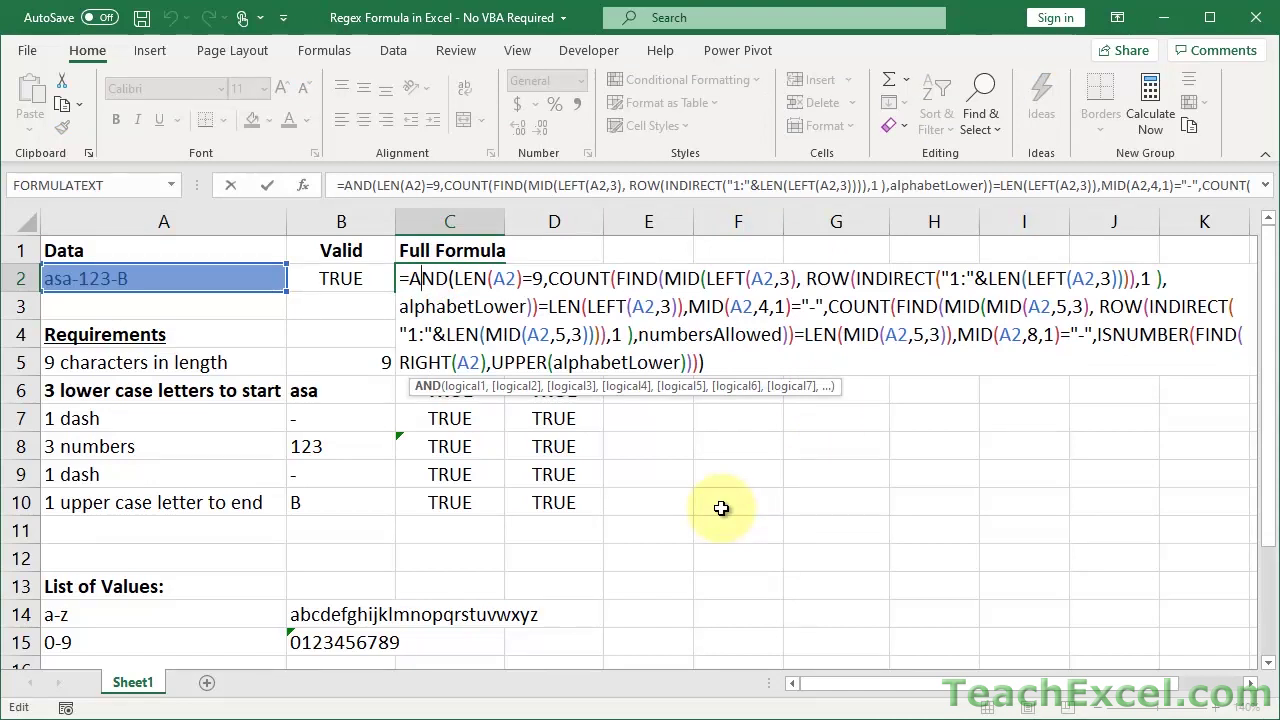
{"action": "key", "text": "Escape"}
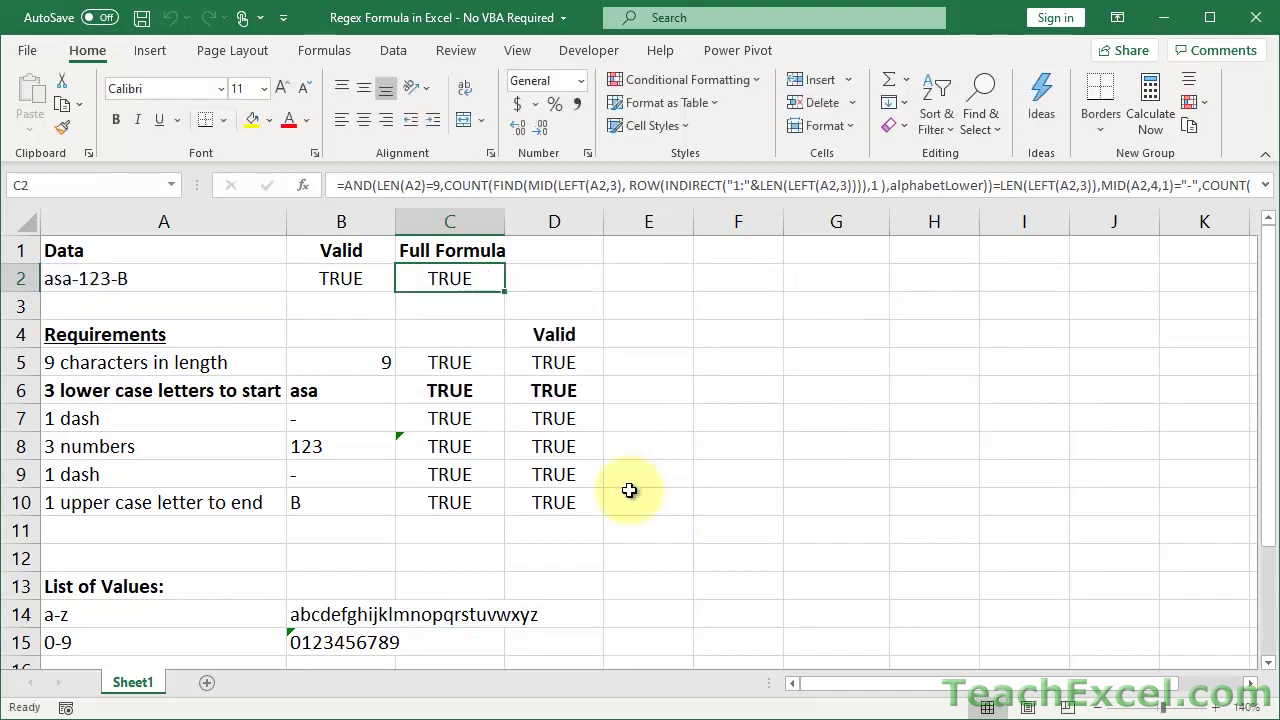
{"action": "double_click", "coordinate": [468, 393]}
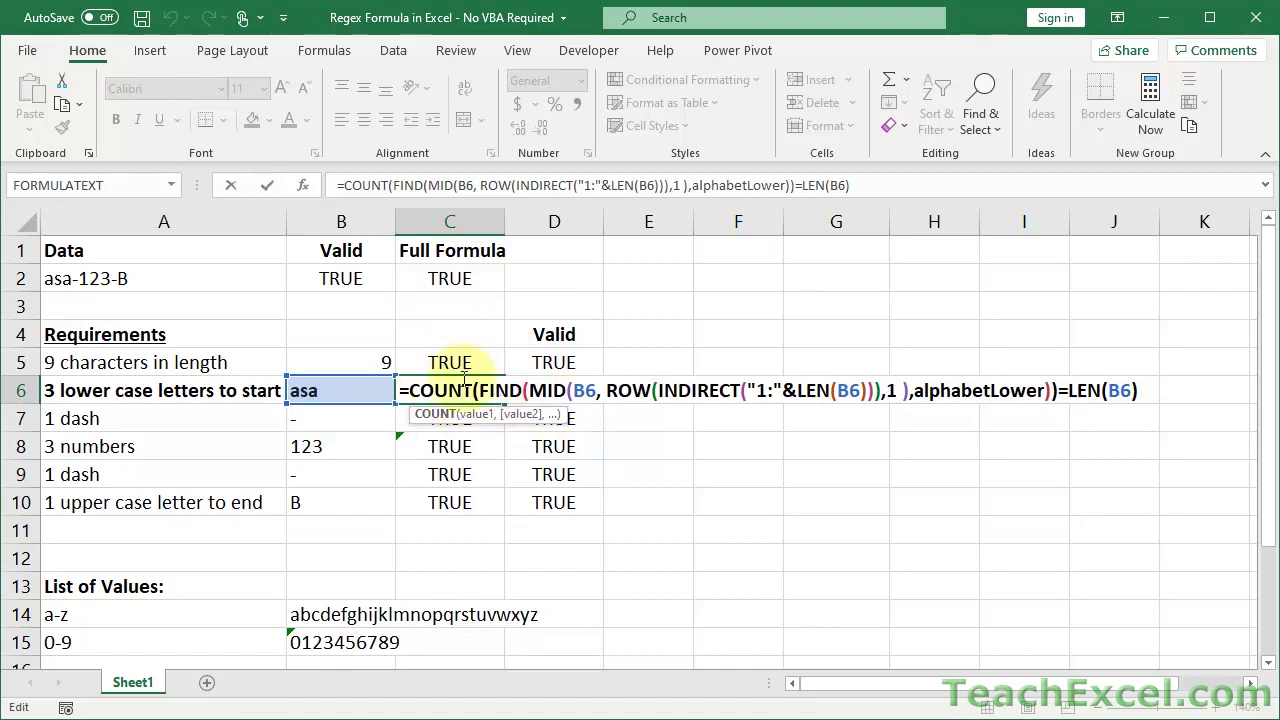
{"action": "key", "text": "ctrl+Return"}
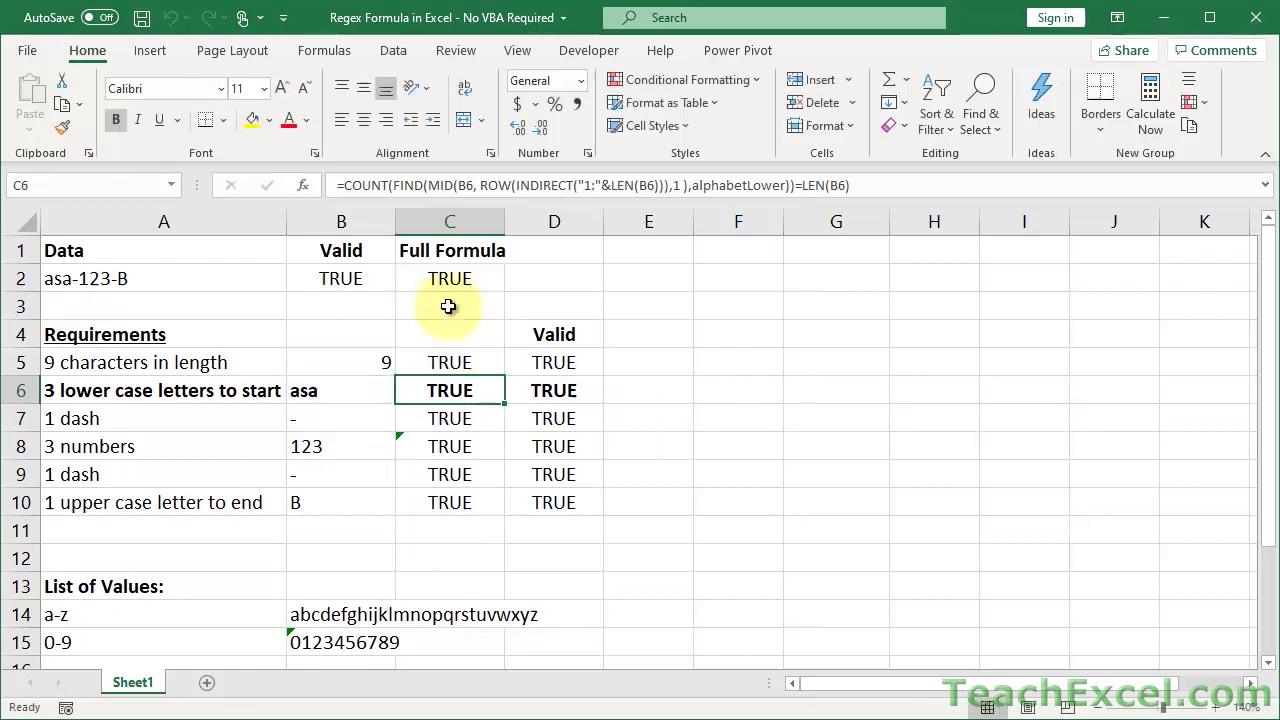
{"action": "double_click", "coordinate": [446, 279]}
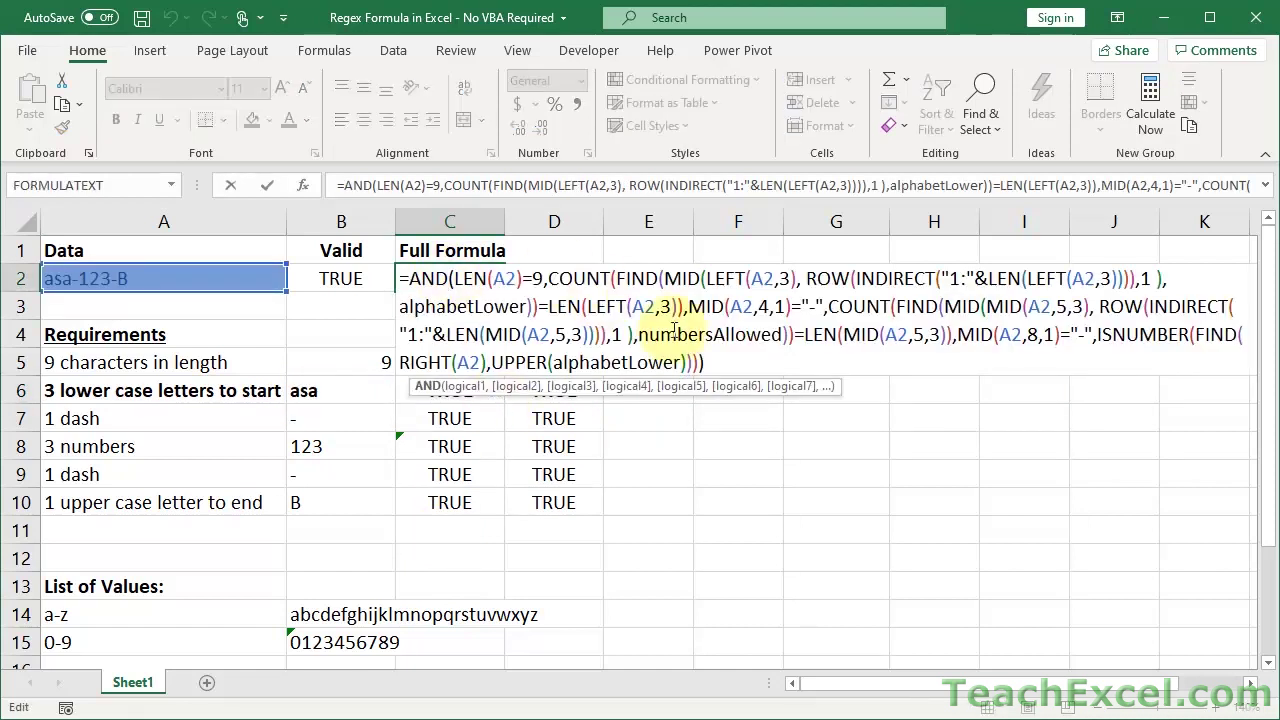
{"action": "key", "text": "ctrl+Return"}
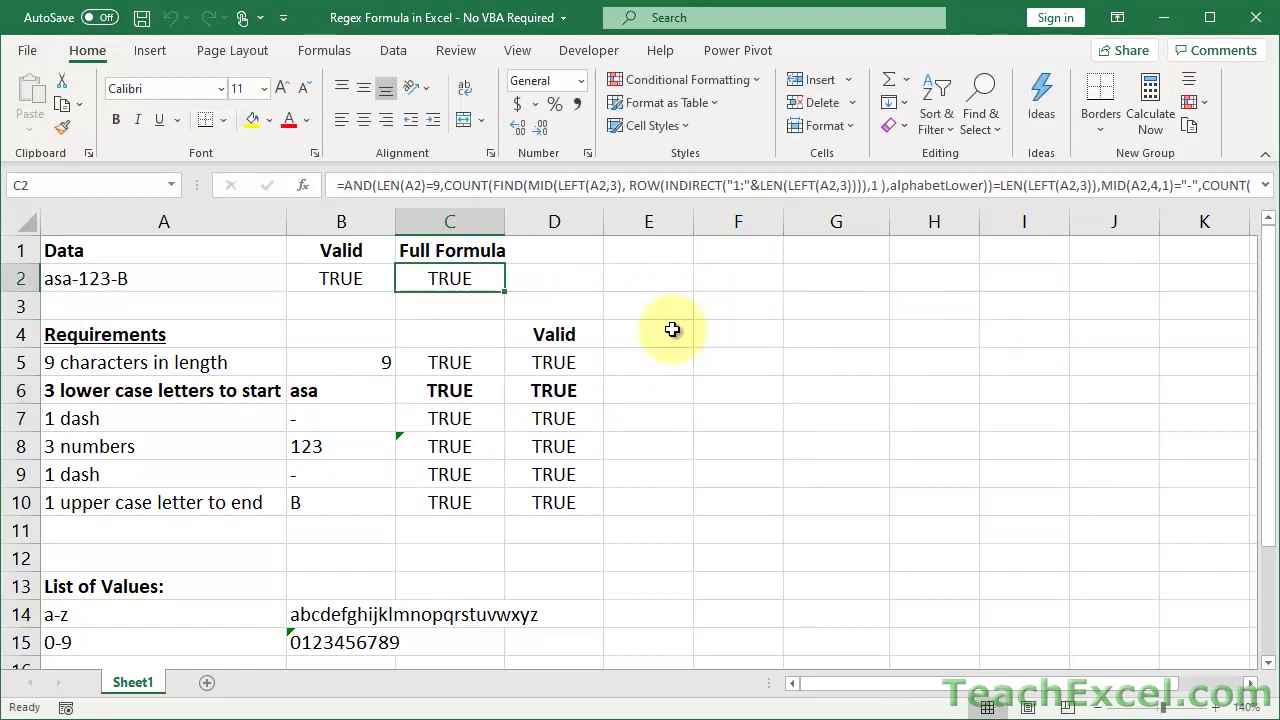
{"action": "double_click", "coordinate": [448, 390]}
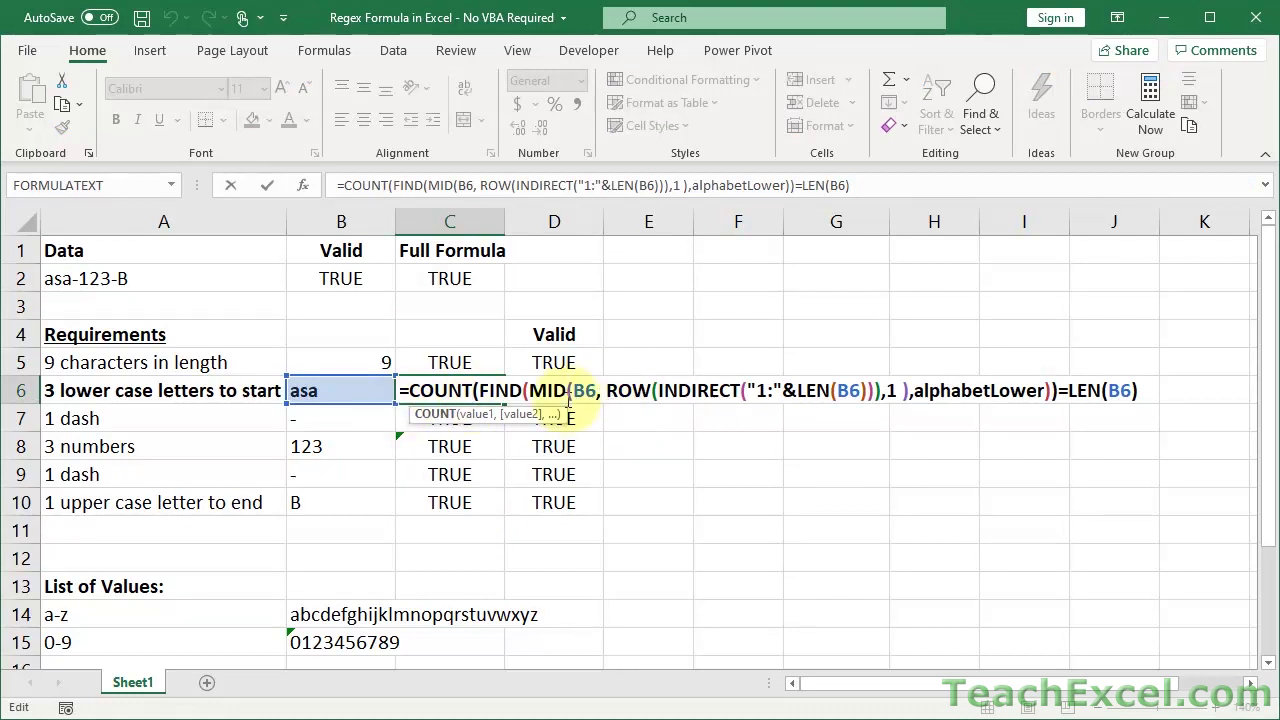
{"action": "key", "text": "ctrl+Return"}
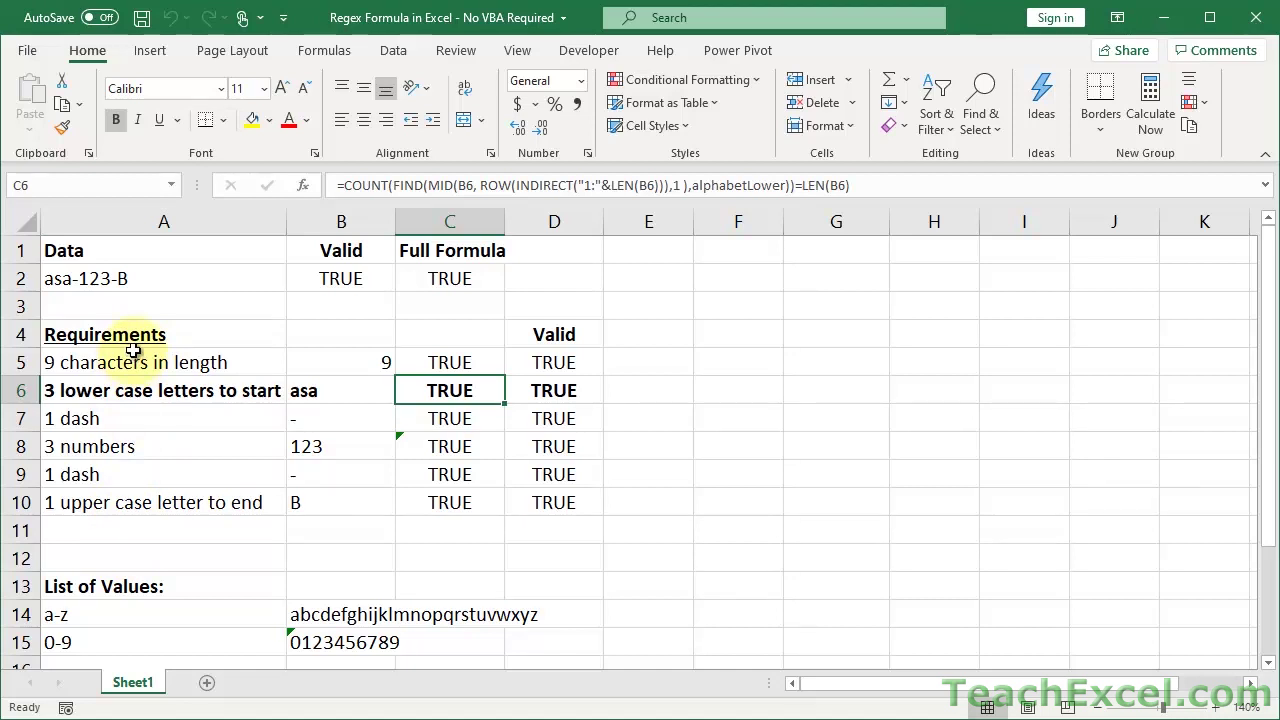
{"action": "left_click", "coordinate": [127, 386]}
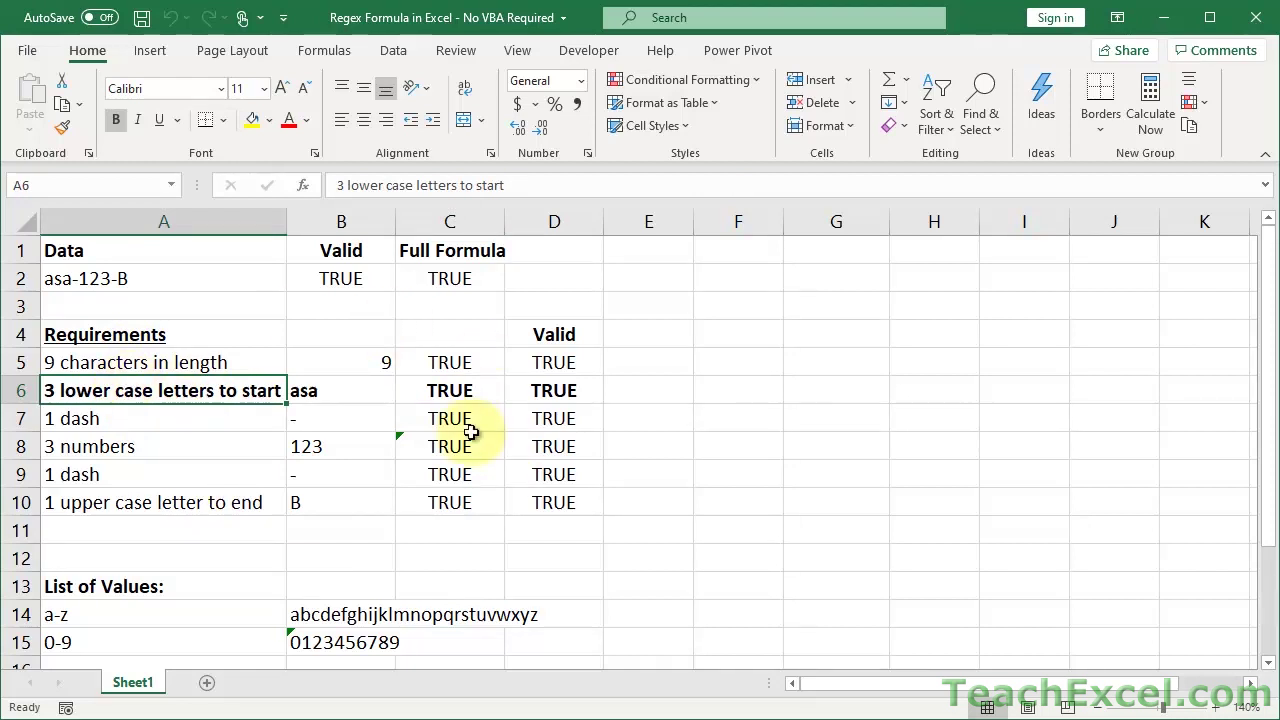
{"action": "double_click", "coordinate": [346, 388]}
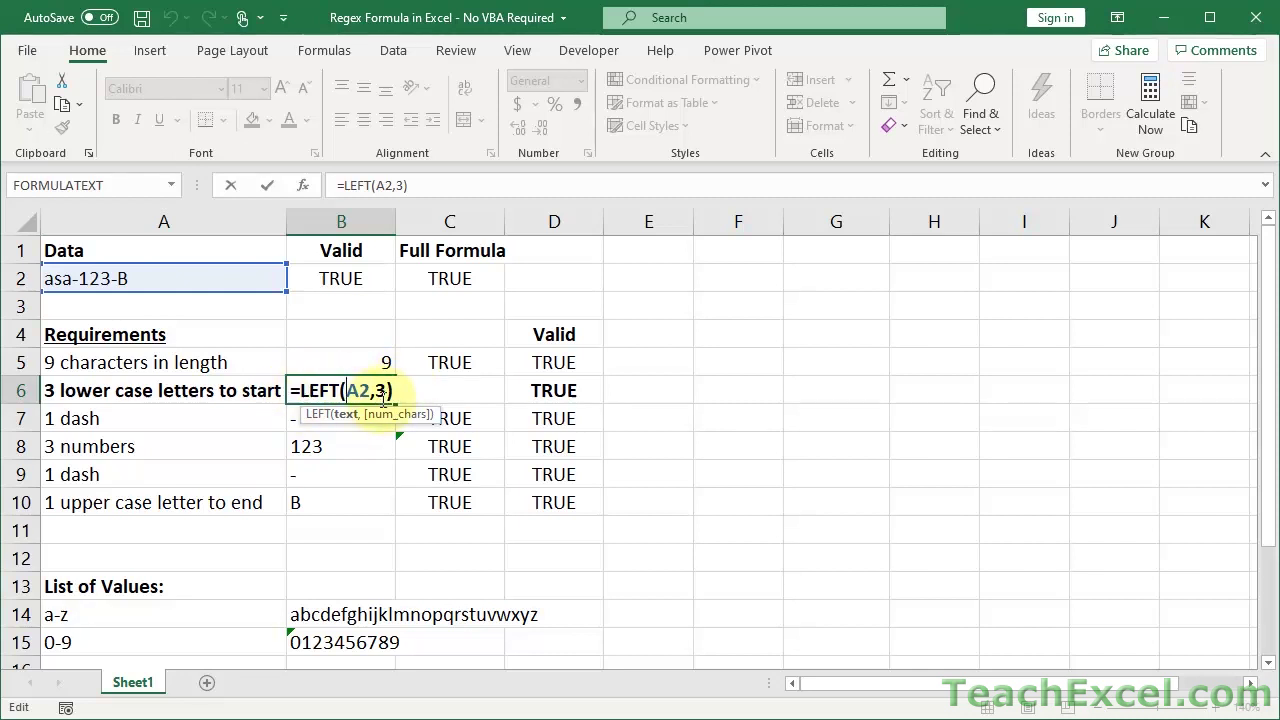
{"action": "key", "text": "ctrl+Return"}
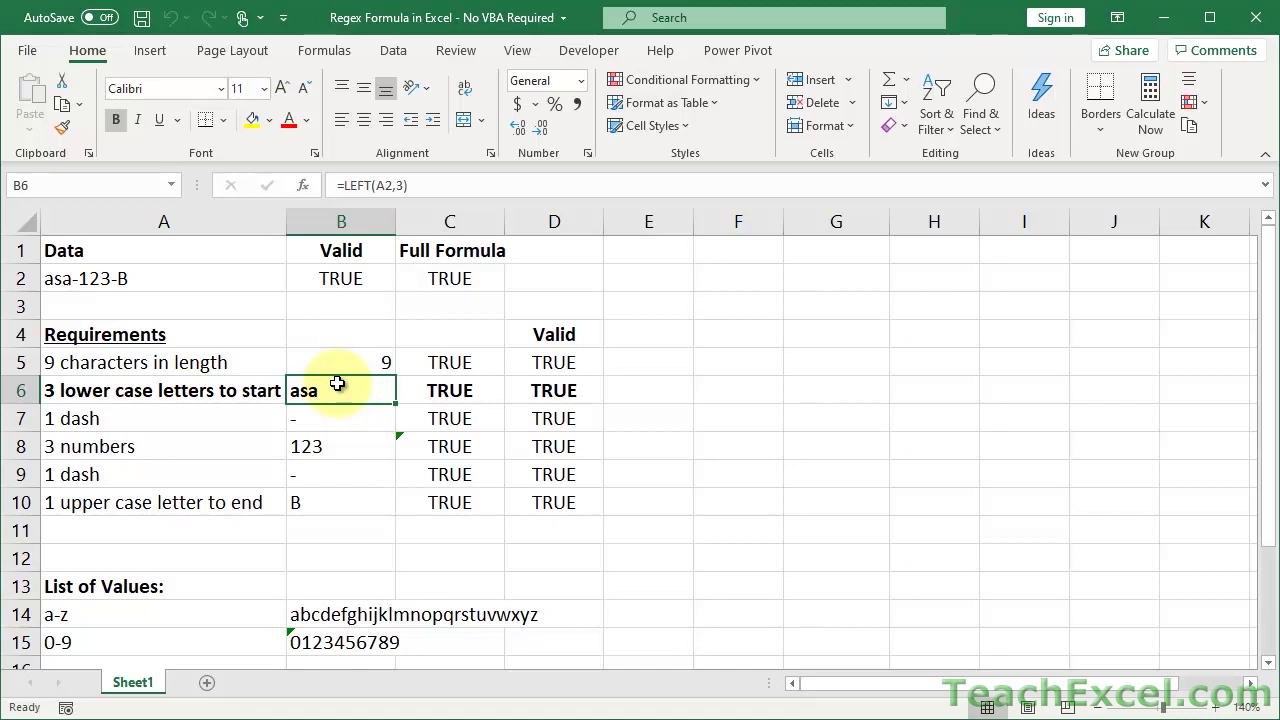
{"action": "double_click", "coordinate": [457, 392]}
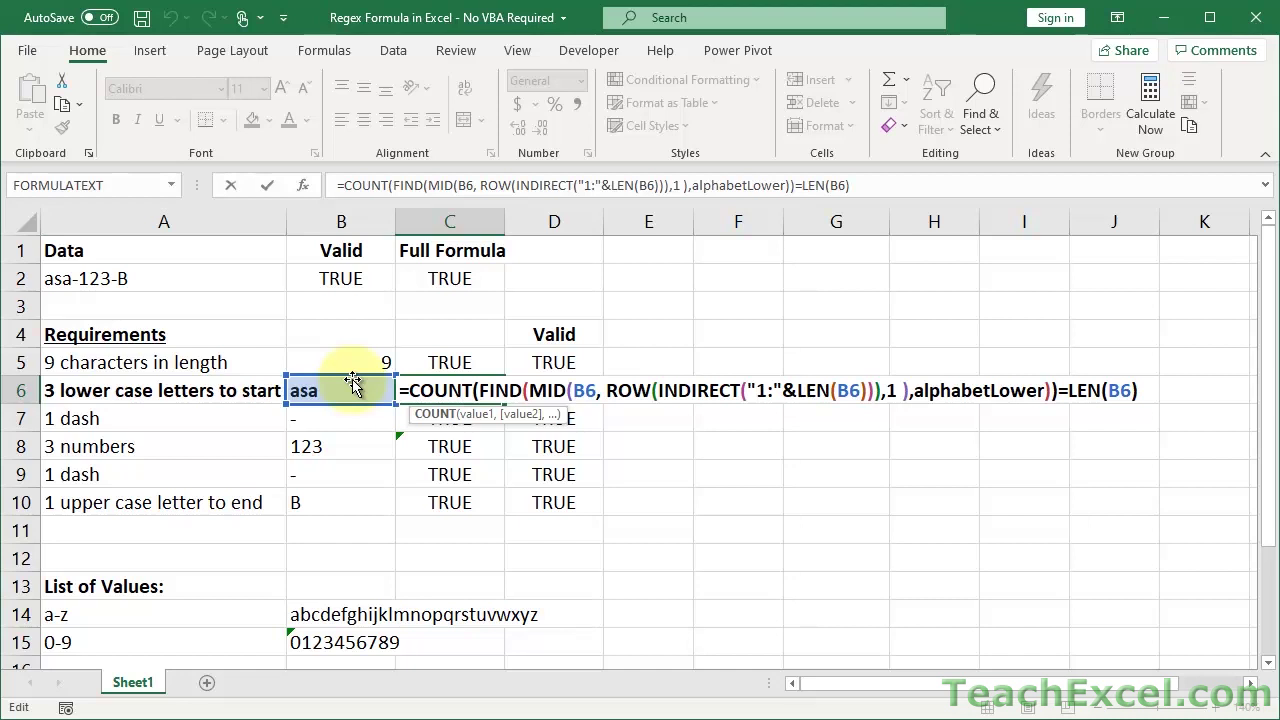
{"action": "key", "text": "Escape"}
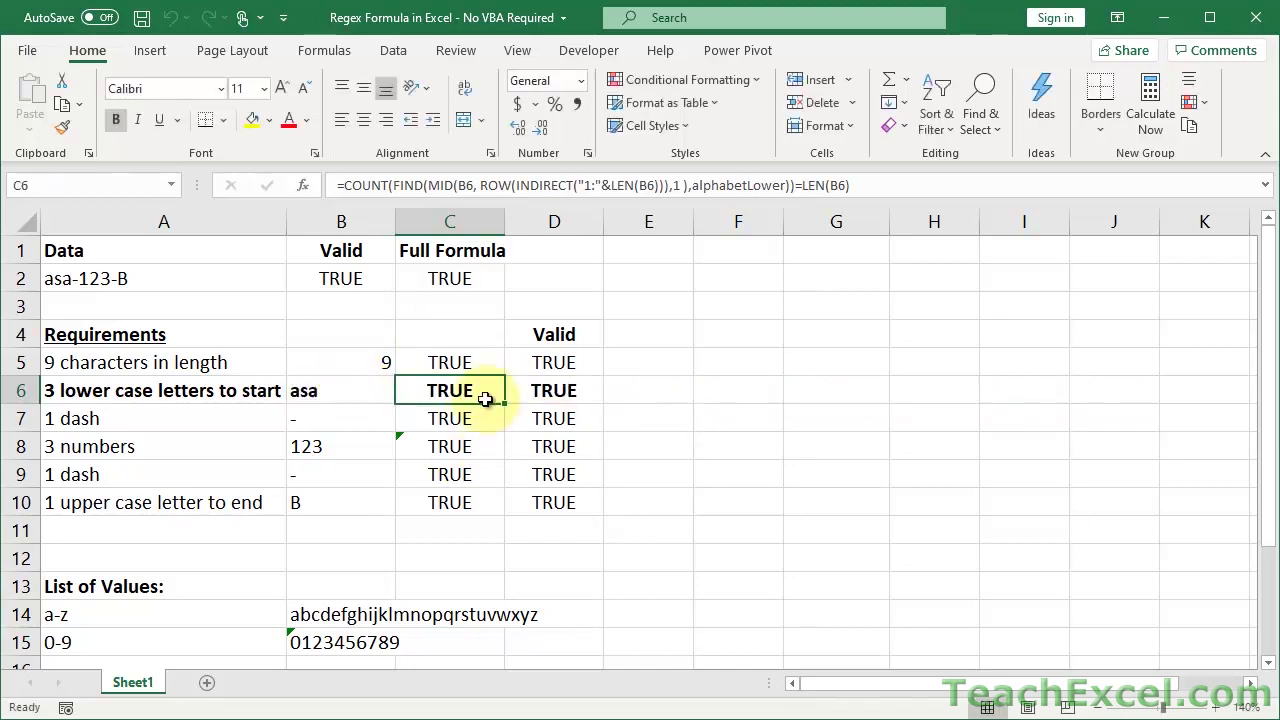
{"action": "double_click", "coordinate": [73, 278]}
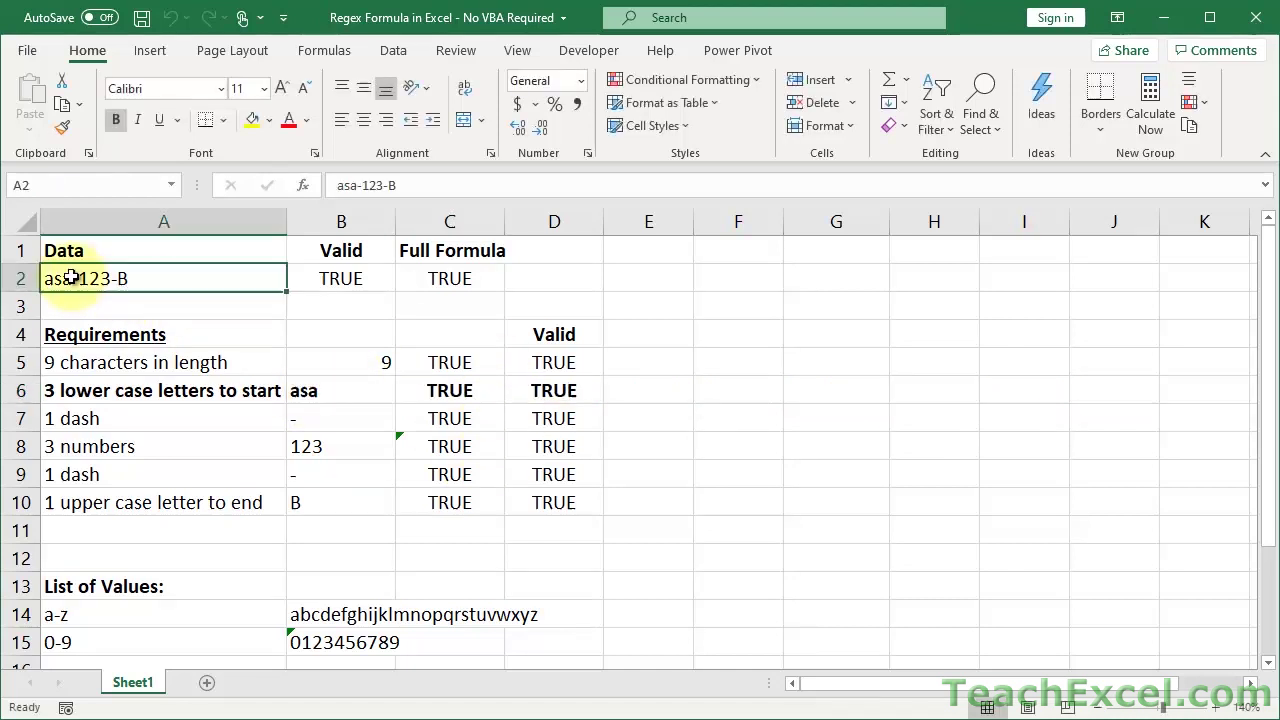
{"action": "key", "text": "BackSpace"}
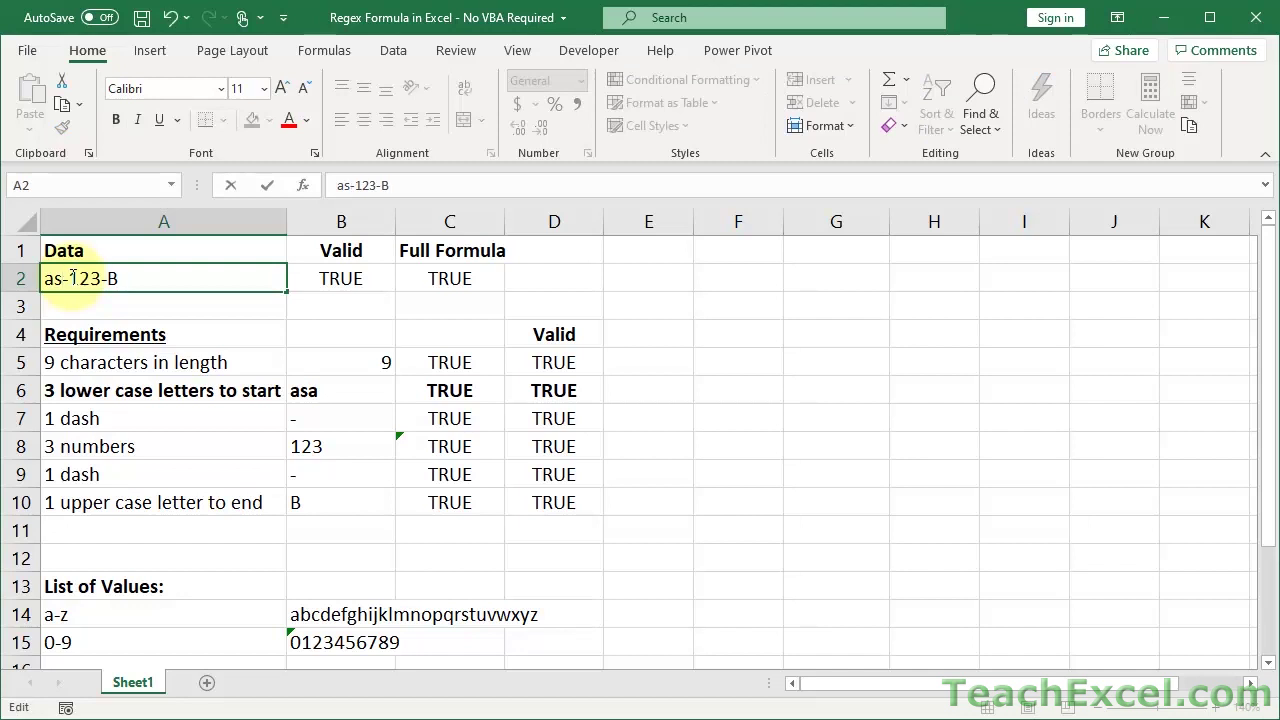
{"action": "type", "text": ";"}
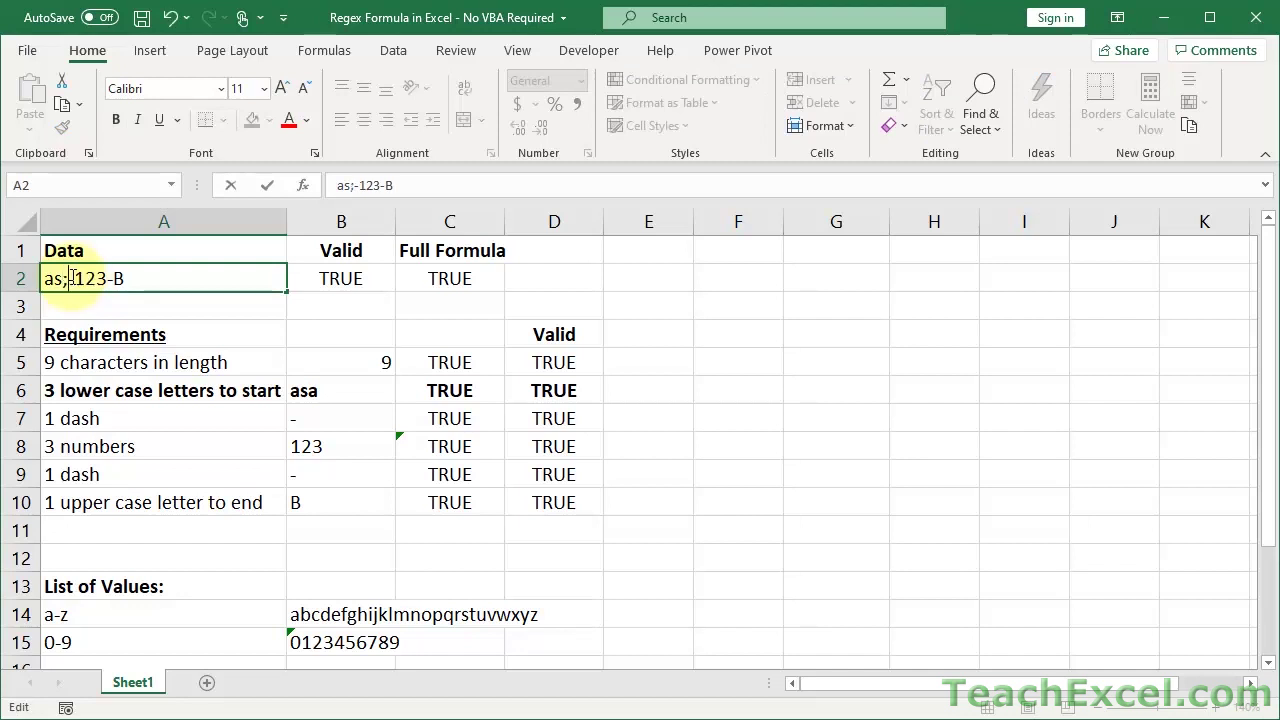
{"action": "key", "text": "Return"}
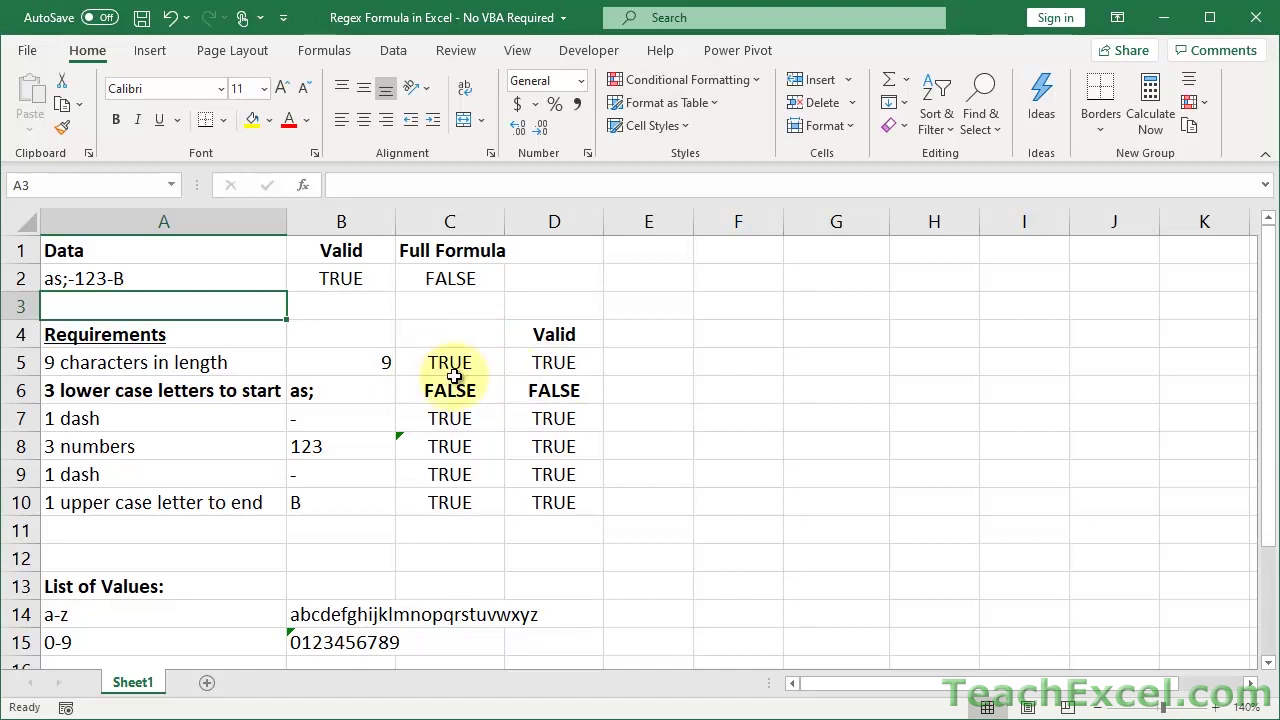
{"action": "key", "text": "ctrl+z"}
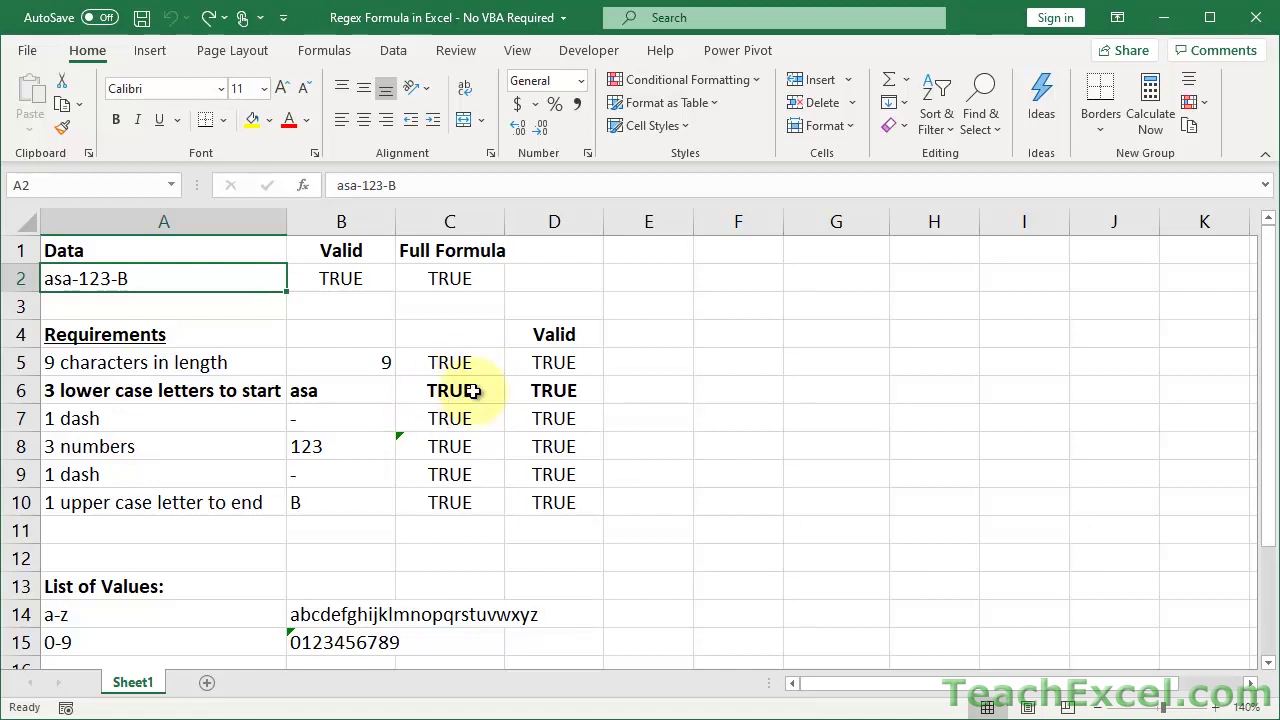
{"action": "left_click", "coordinate": [473, 391]}
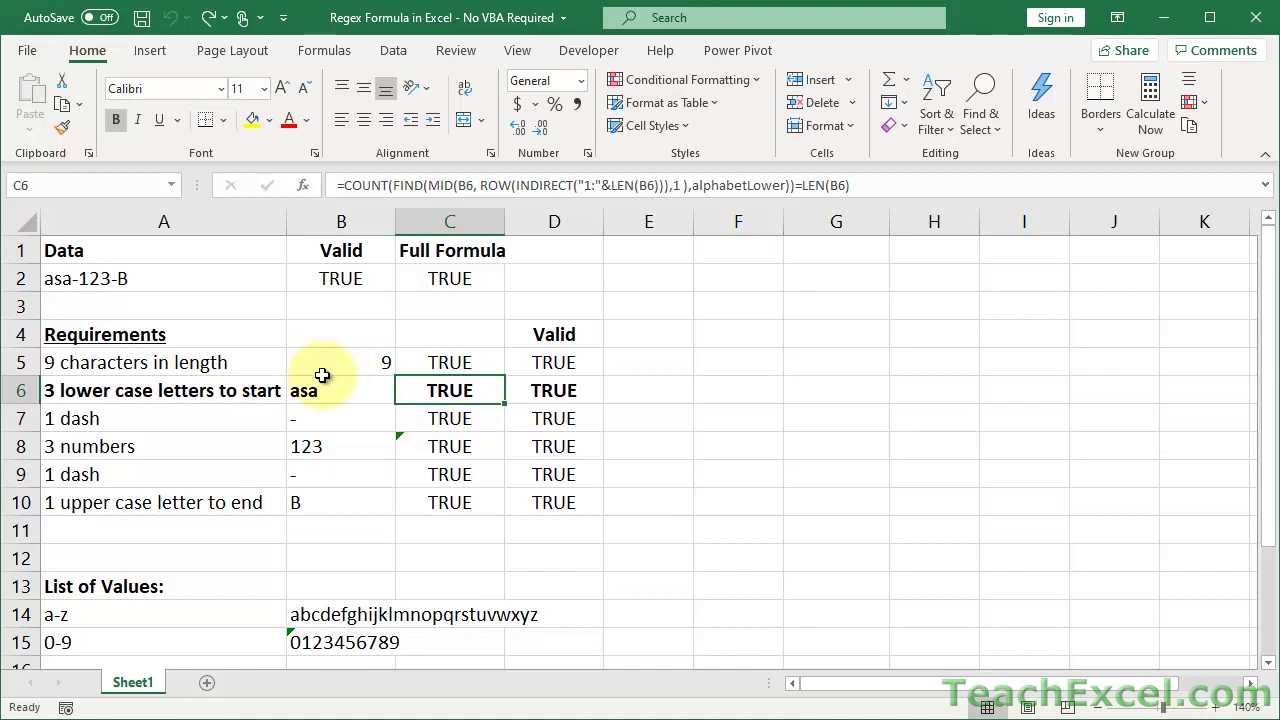
Examine C6's formula by highlighting each B6 reference and the alphabetLower name, leaving it unchanged
{"action": "double_click", "coordinate": [438, 392]}
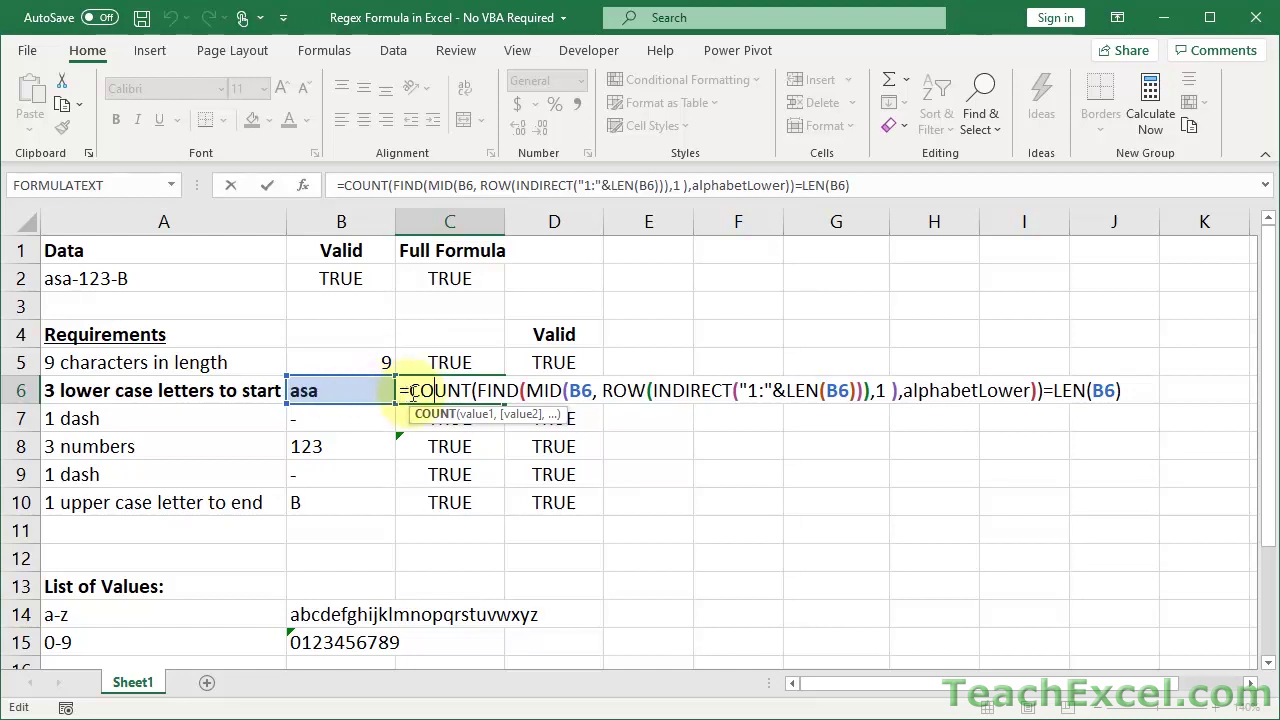
{"action": "double_click", "coordinate": [582, 390]}
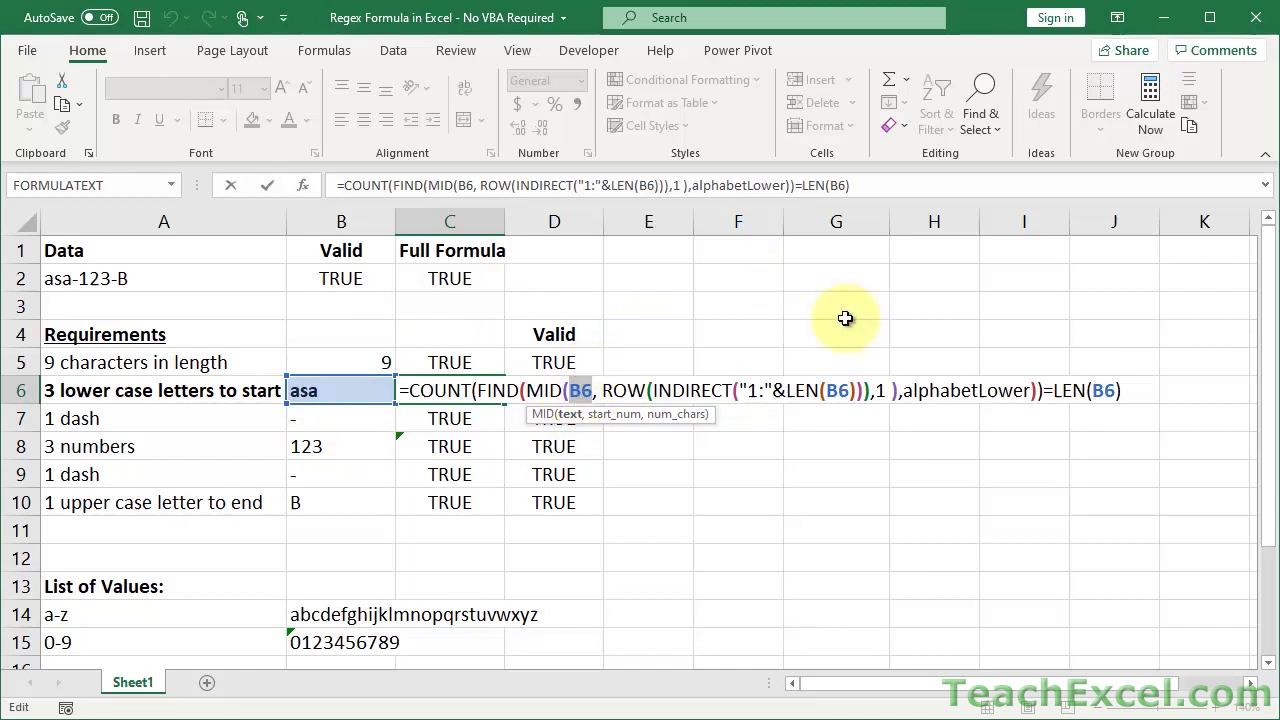
{"action": "double_click", "coordinate": [838, 391]}
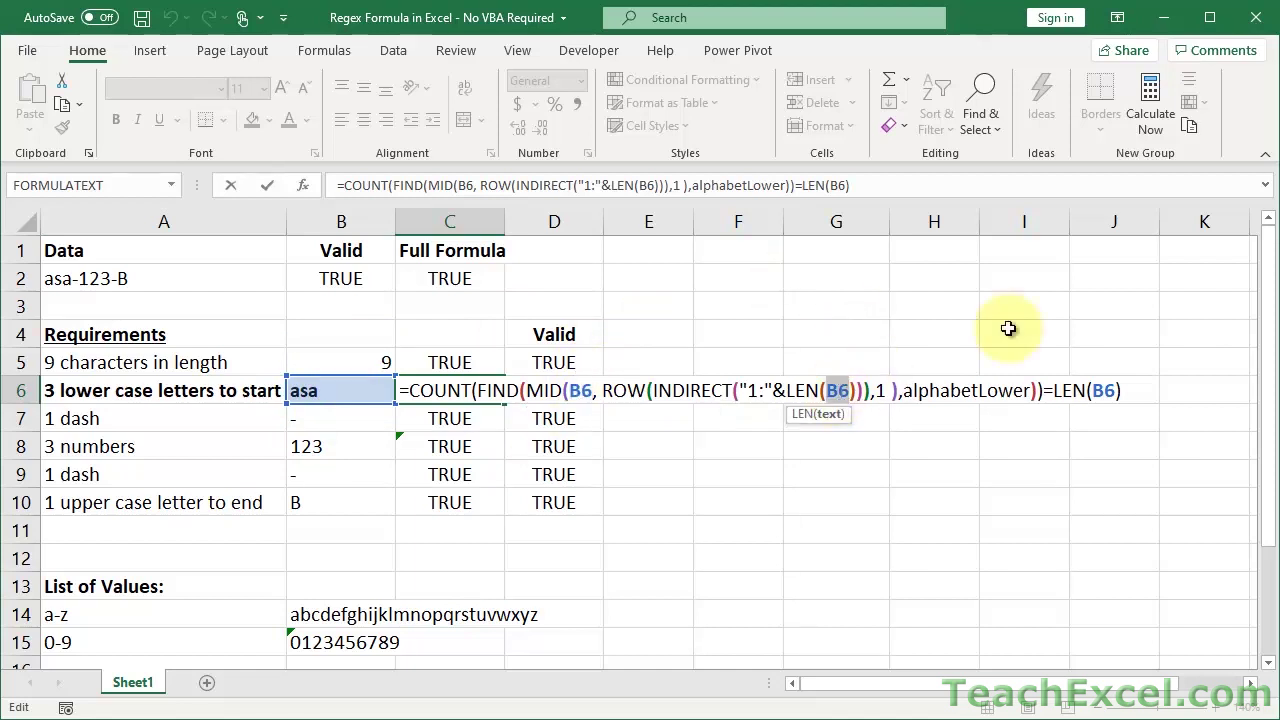
{"action": "double_click", "coordinate": [1105, 391]}
{"action": "double_click", "coordinate": [1105, 391]}
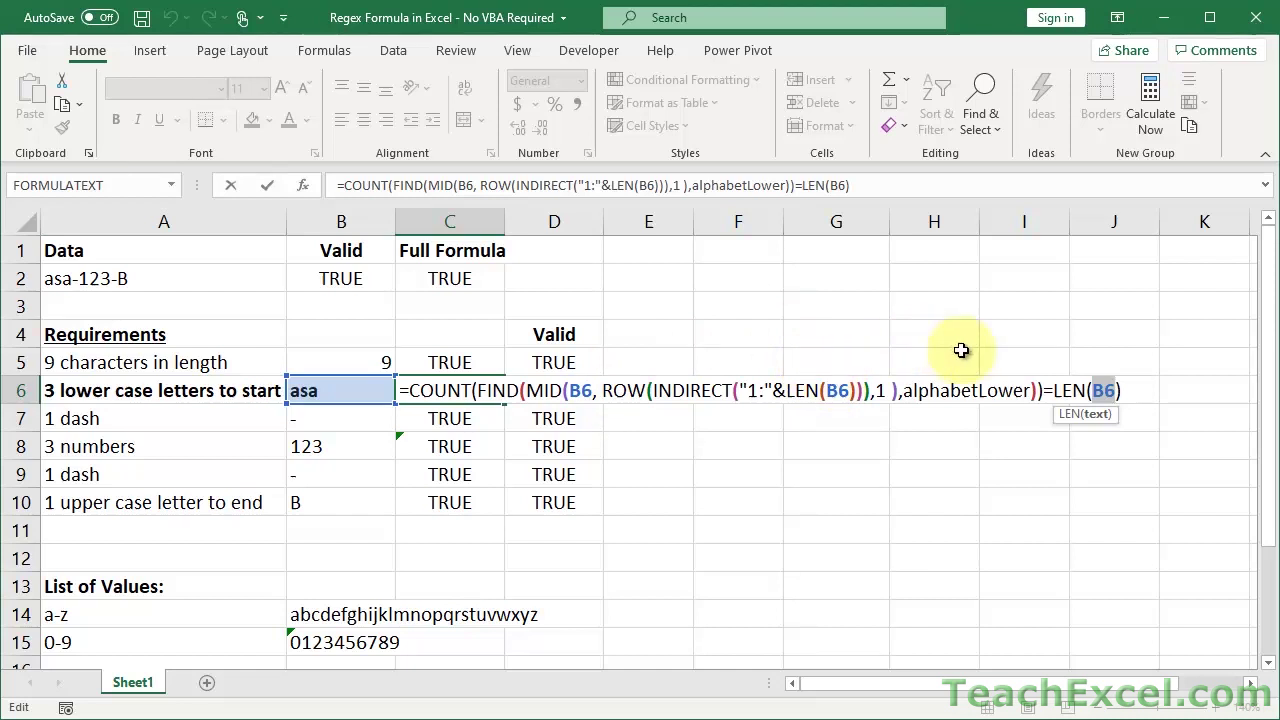
{"action": "double_click", "coordinate": [963, 392]}
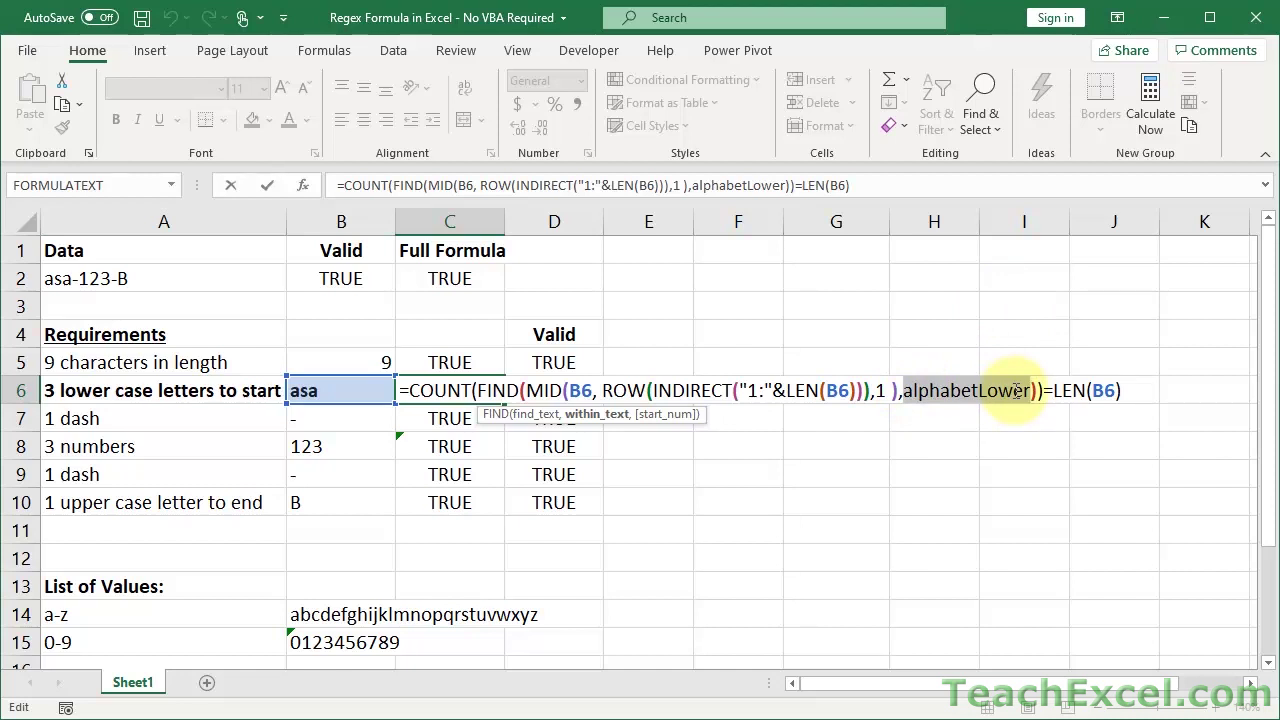
{"action": "key", "text": "Escape"}
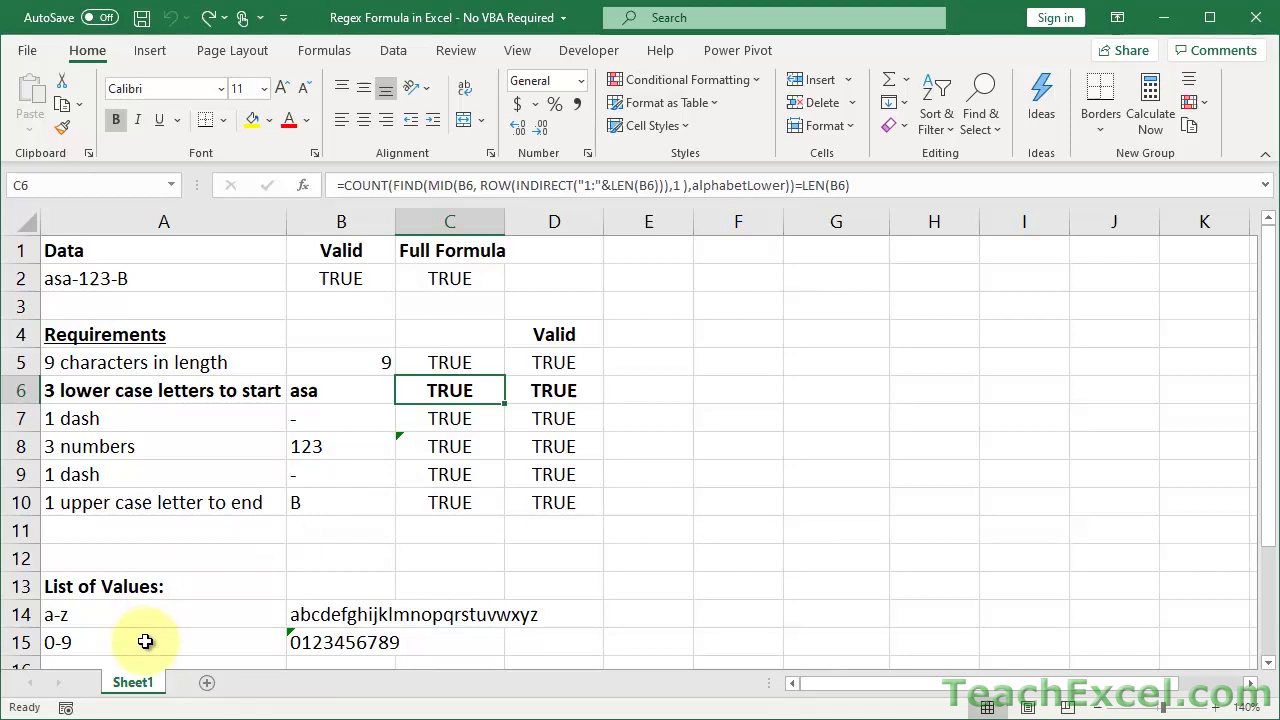
Inspect the a-z label in A14 and the lowercase alphabet string in B14, then go to Formulas
{"action": "left_click", "coordinate": [80, 616]}
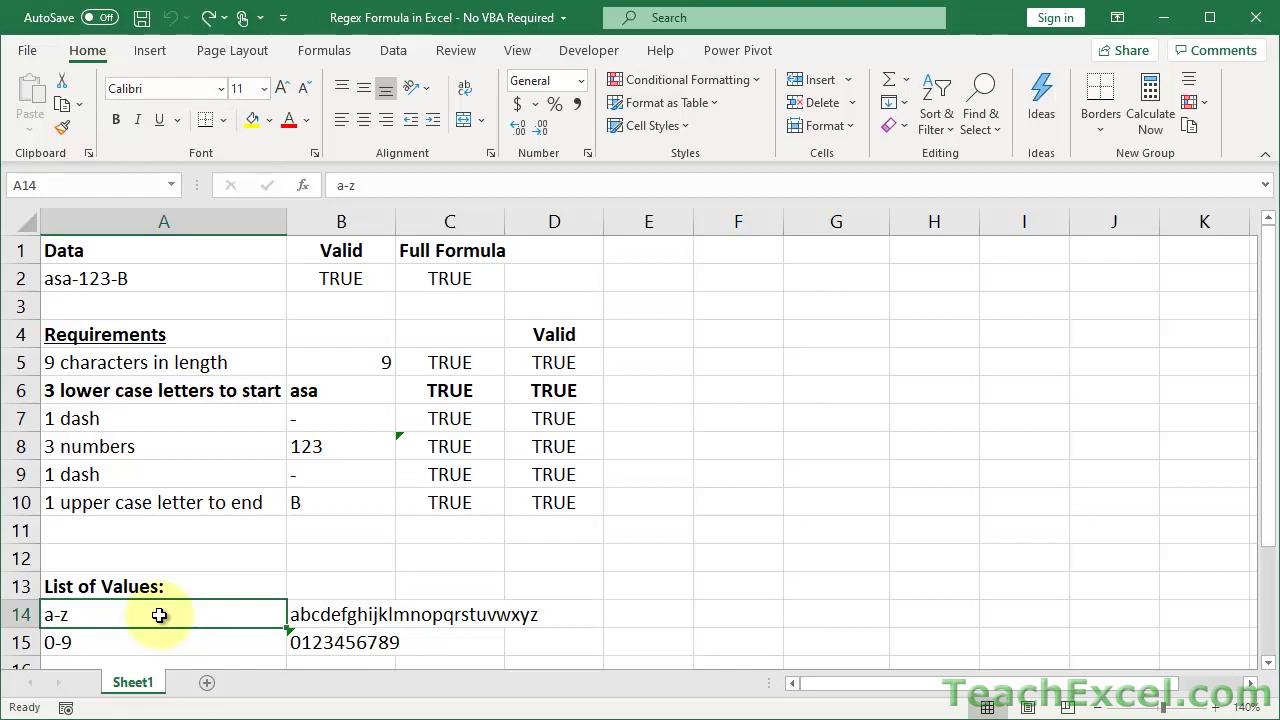
{"action": "left_click", "coordinate": [316, 617]}
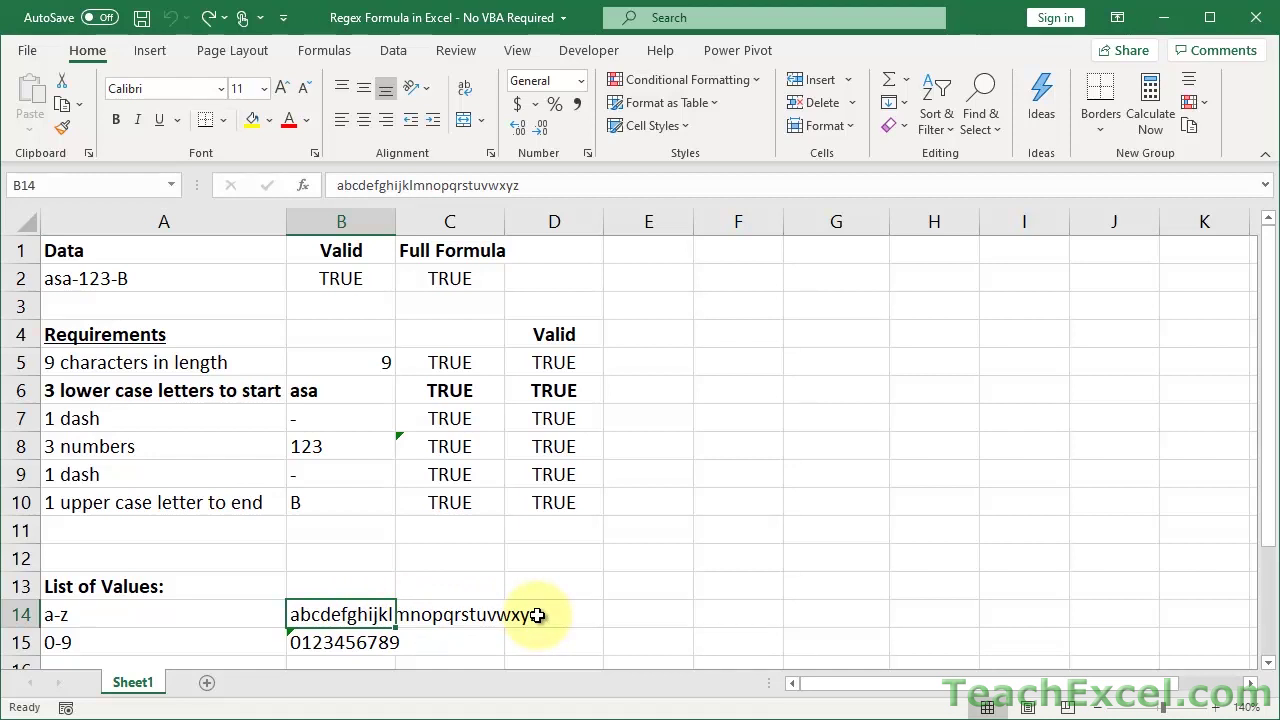
{"action": "double_click", "coordinate": [318, 614]}
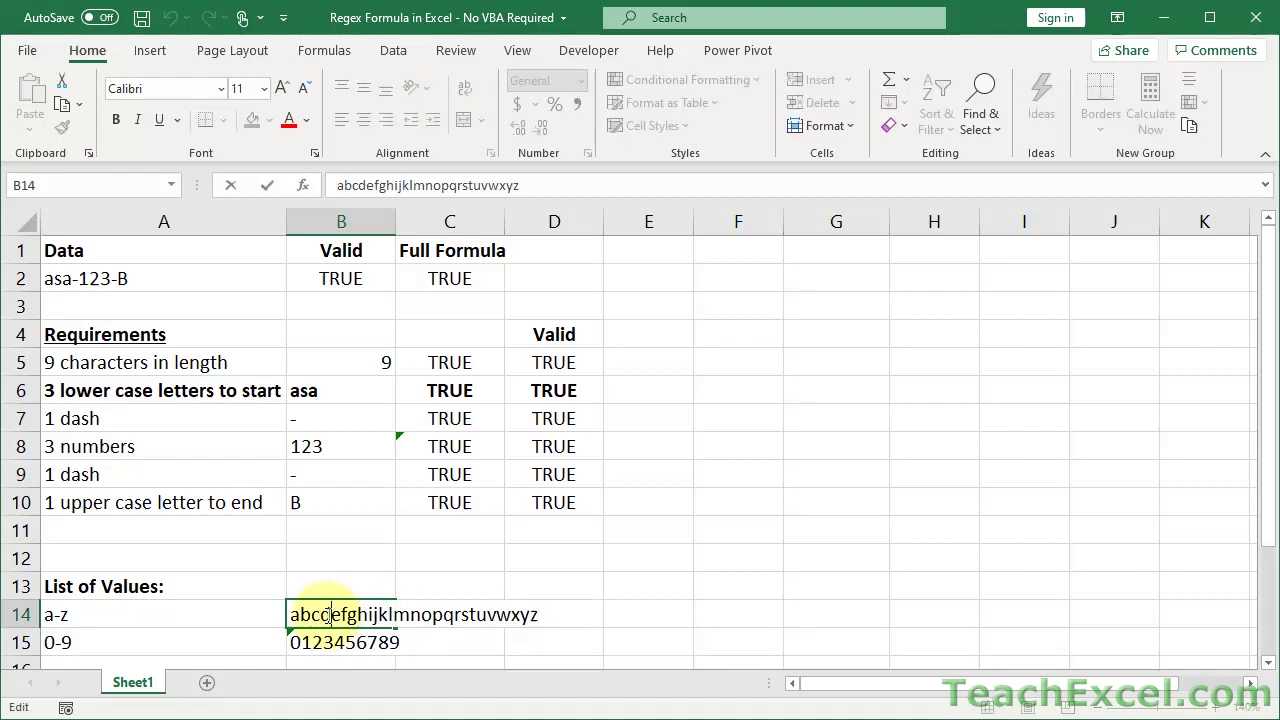
{"action": "key", "text": "Escape"}
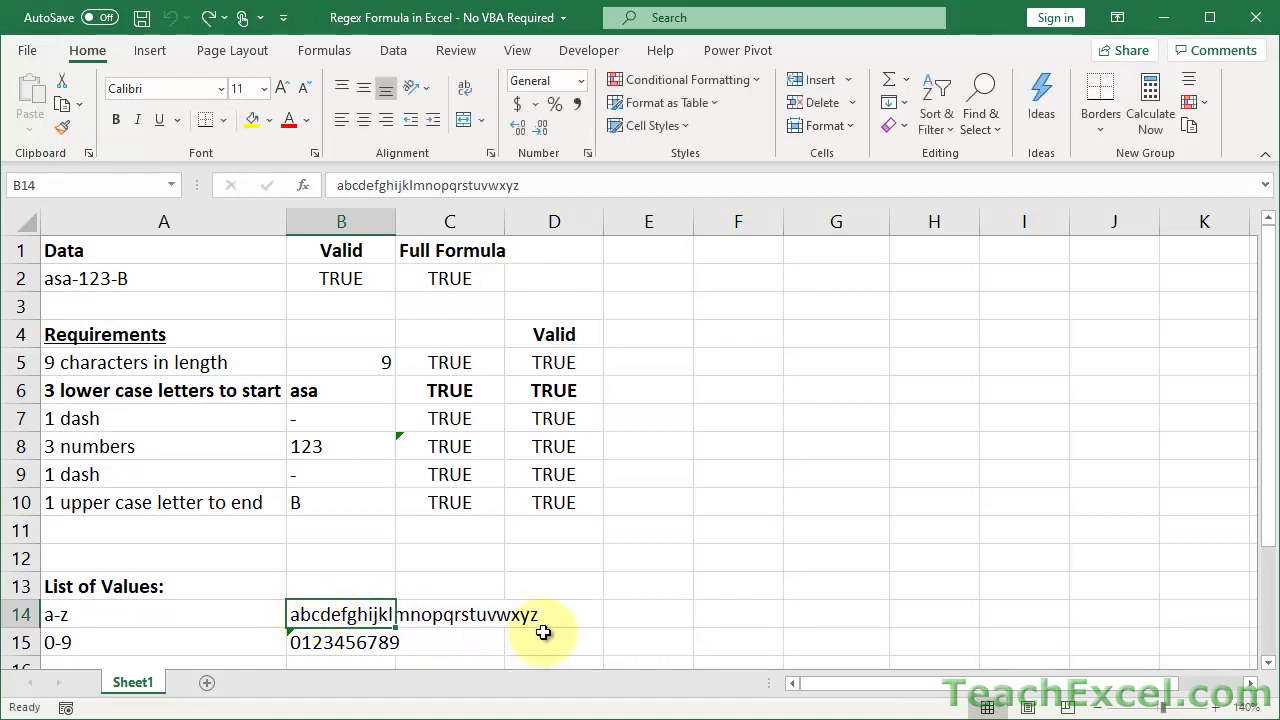
{"action": "left_click", "coordinate": [325, 50]}
{"action": "left_click", "coordinate": [579, 97]}
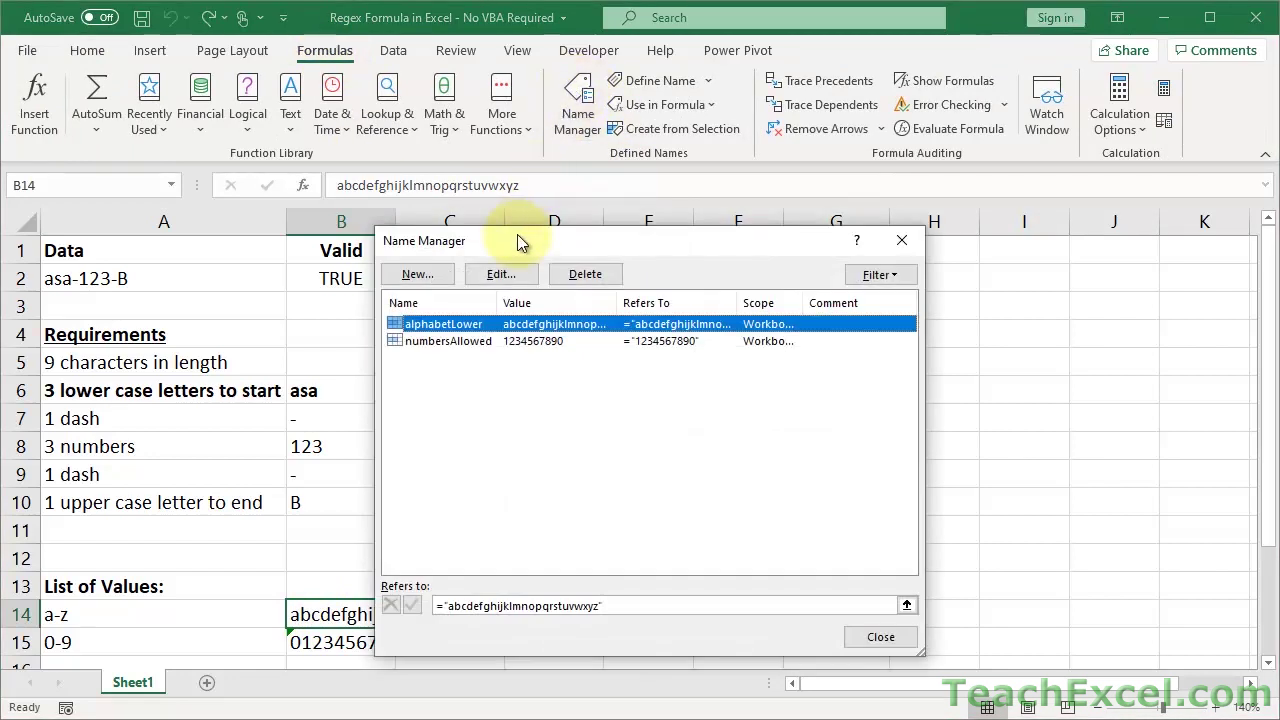
{"action": "left_click_drag", "start_coordinate": [517, 238], "coordinate": [500, 160]}
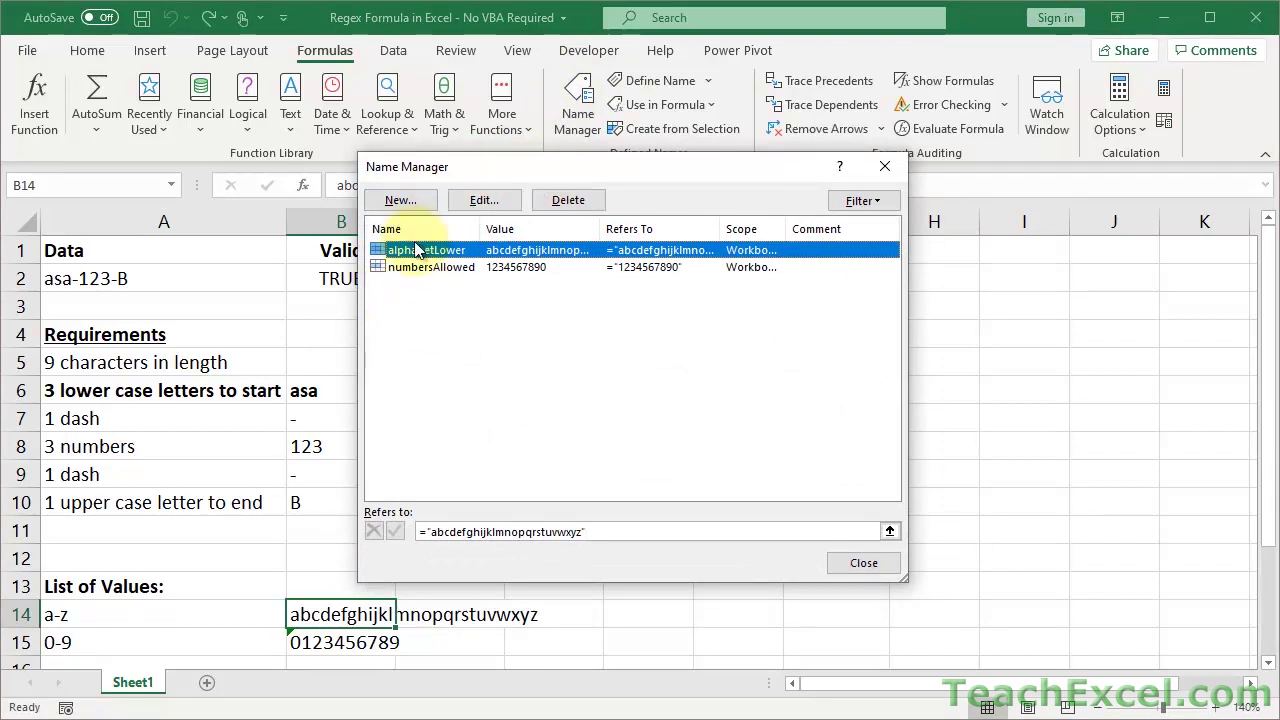
{"action": "left_click", "coordinate": [463, 203]}
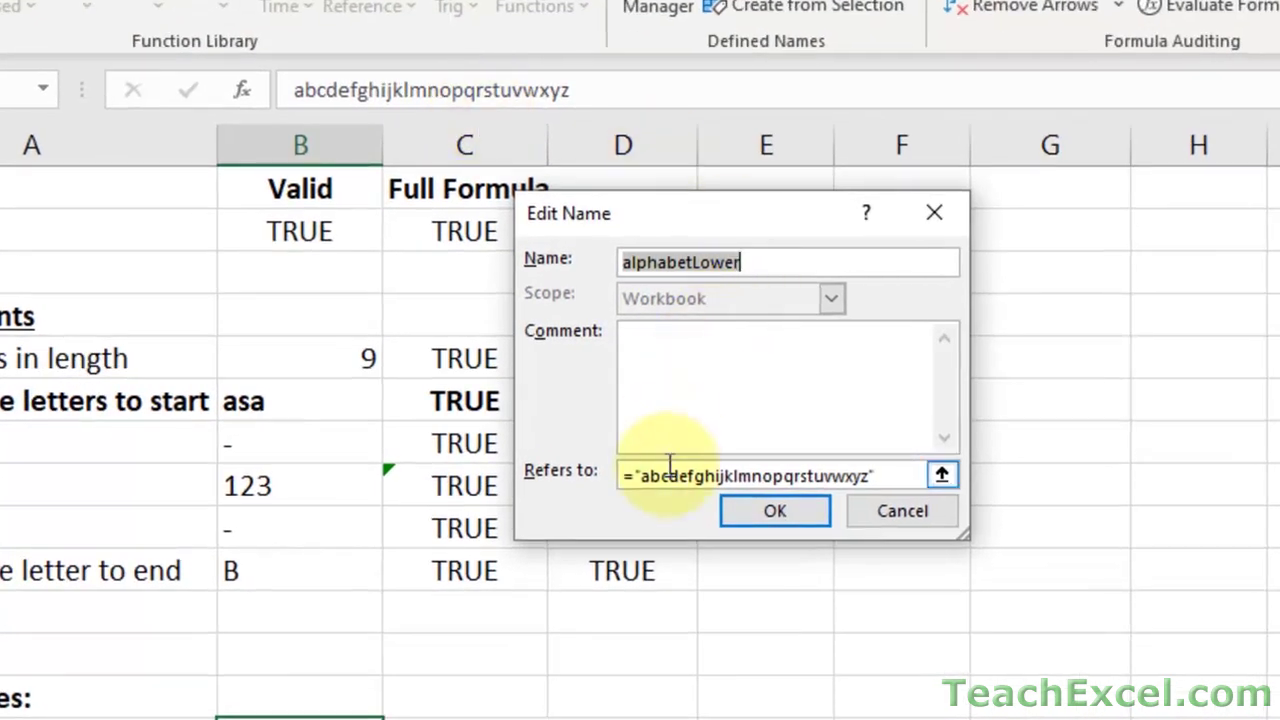
{"action": "left_click", "coordinate": [641, 476]}
{"action": "left_click_drag", "start_coordinate": [641, 476], "coordinate": [868, 476]}
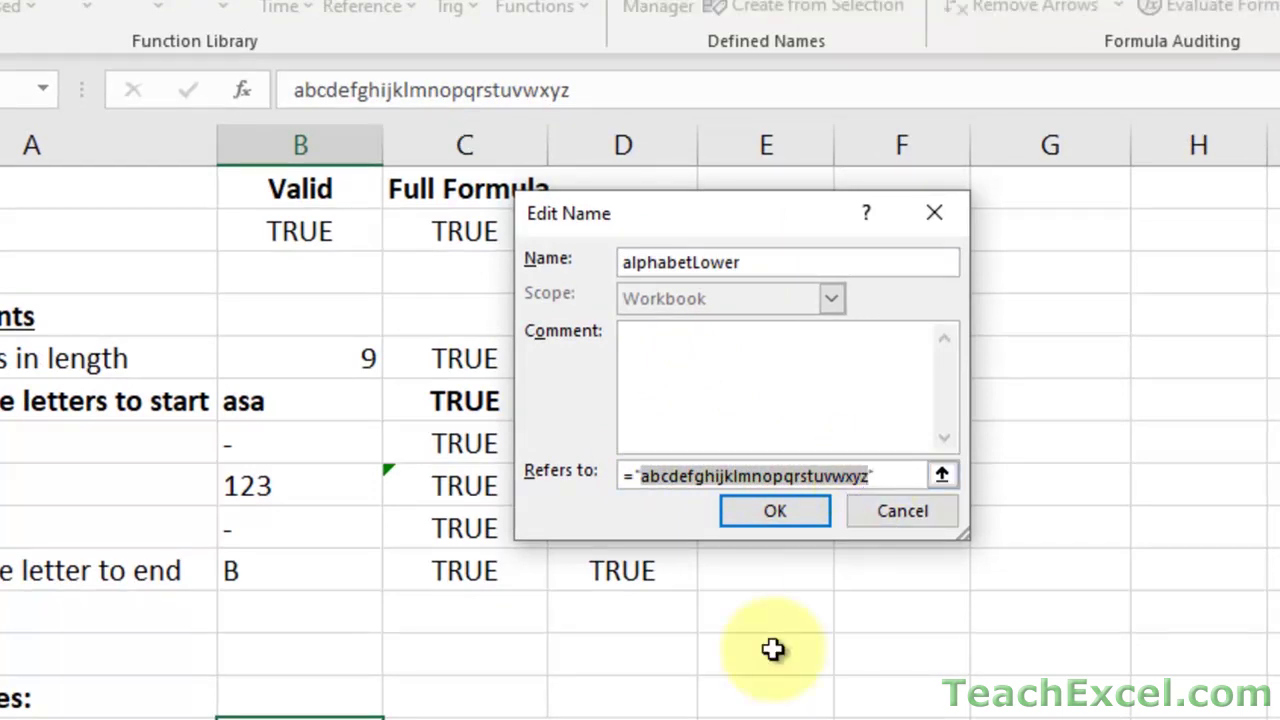
{"action": "left_click", "coordinate": [638, 476]}
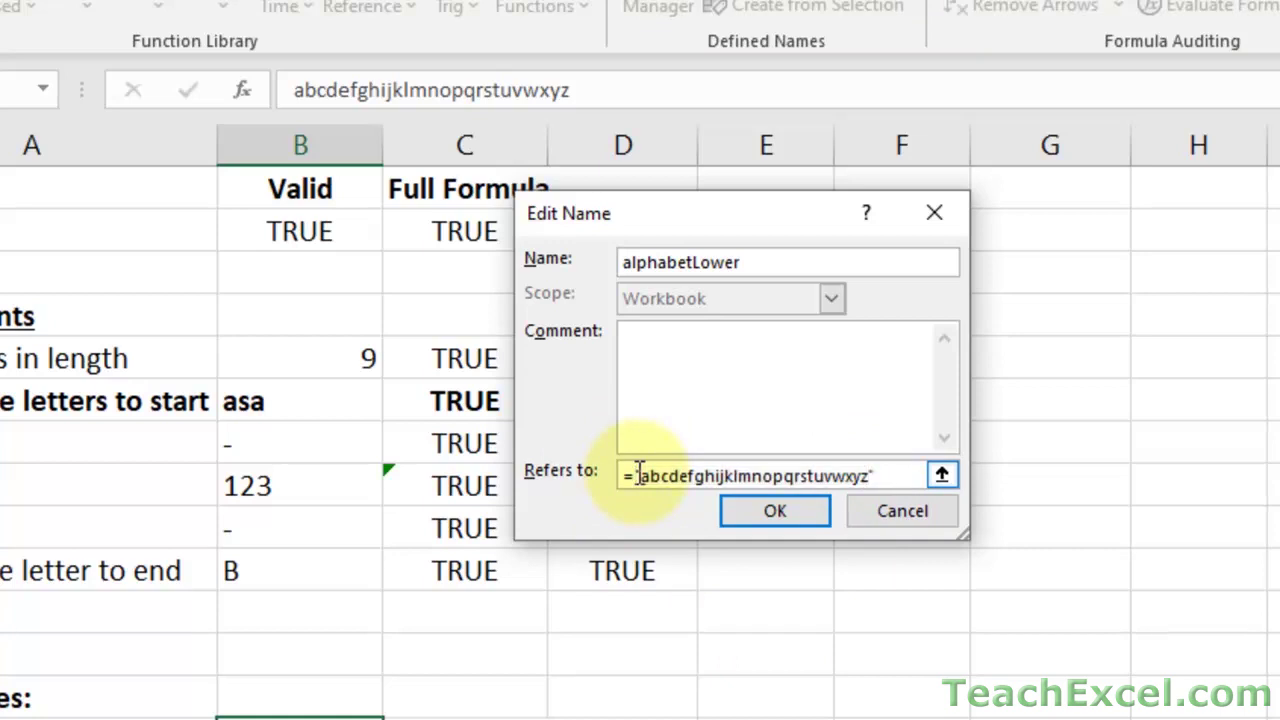
{"action": "left_click", "coordinate": [632, 258]}
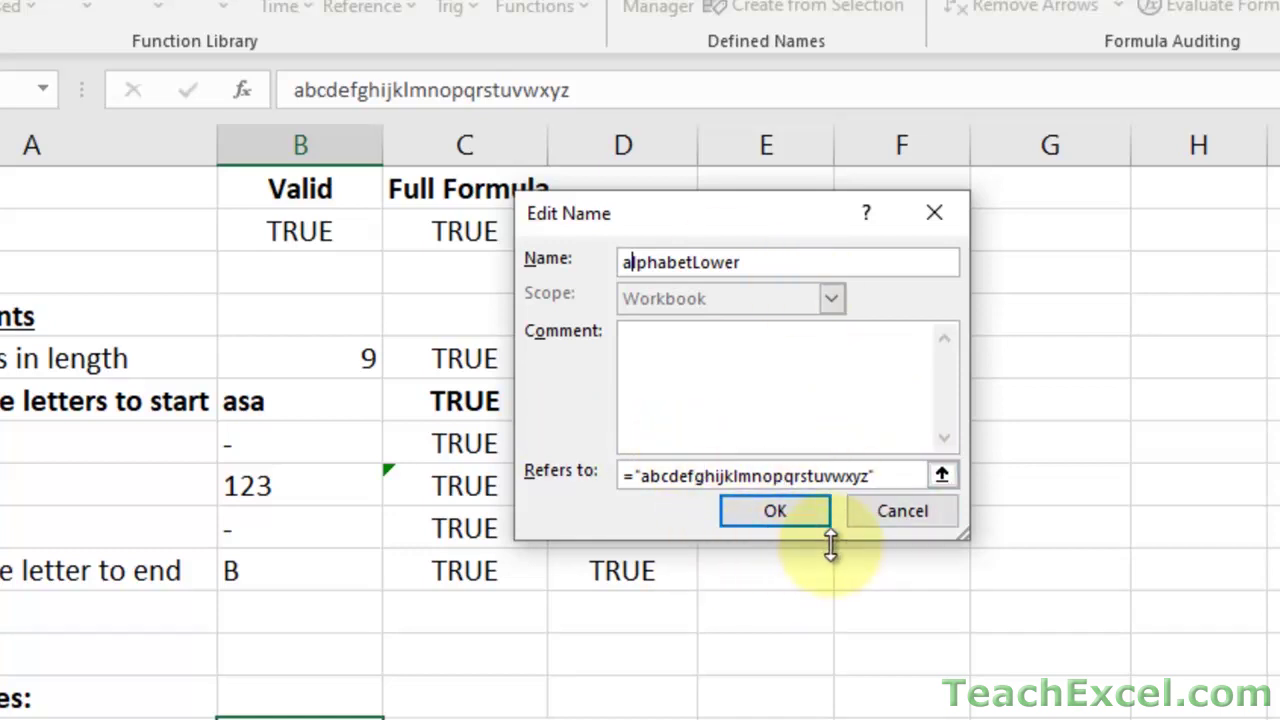
{"action": "left_click", "coordinate": [902, 514]}
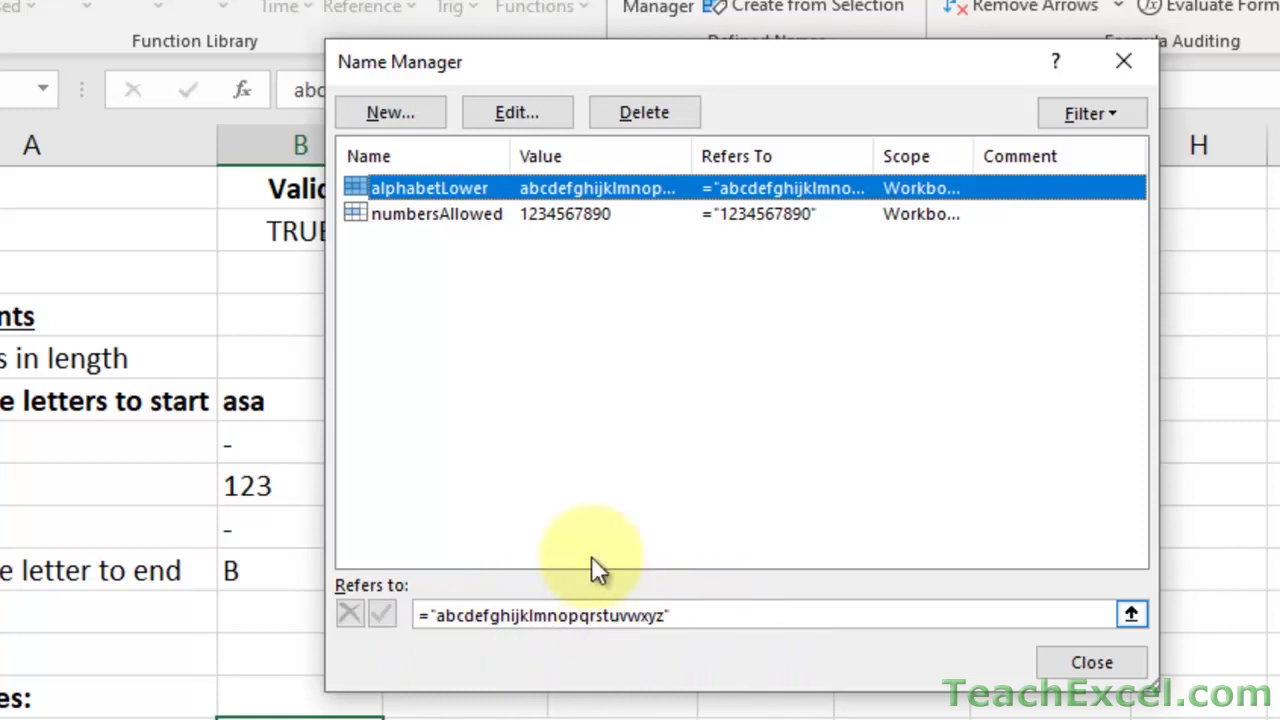
{"action": "left_click", "coordinate": [448, 220]}
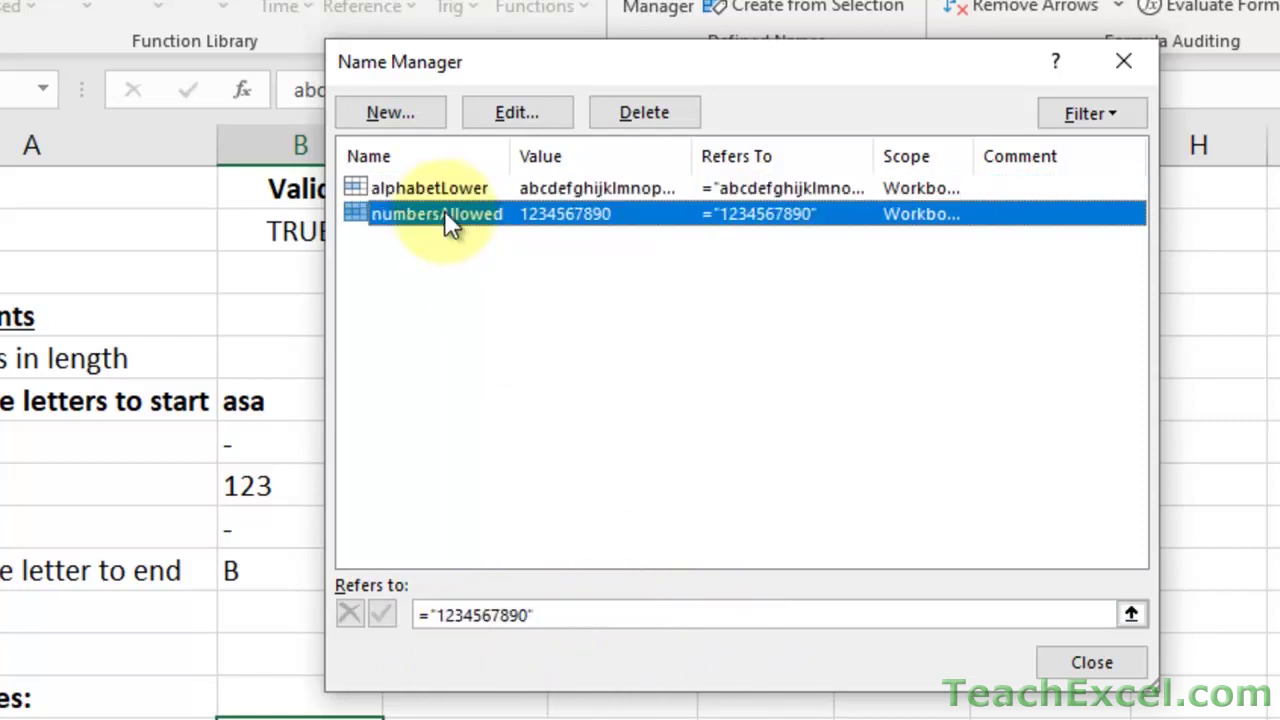
{"action": "left_click", "coordinate": [495, 112]}
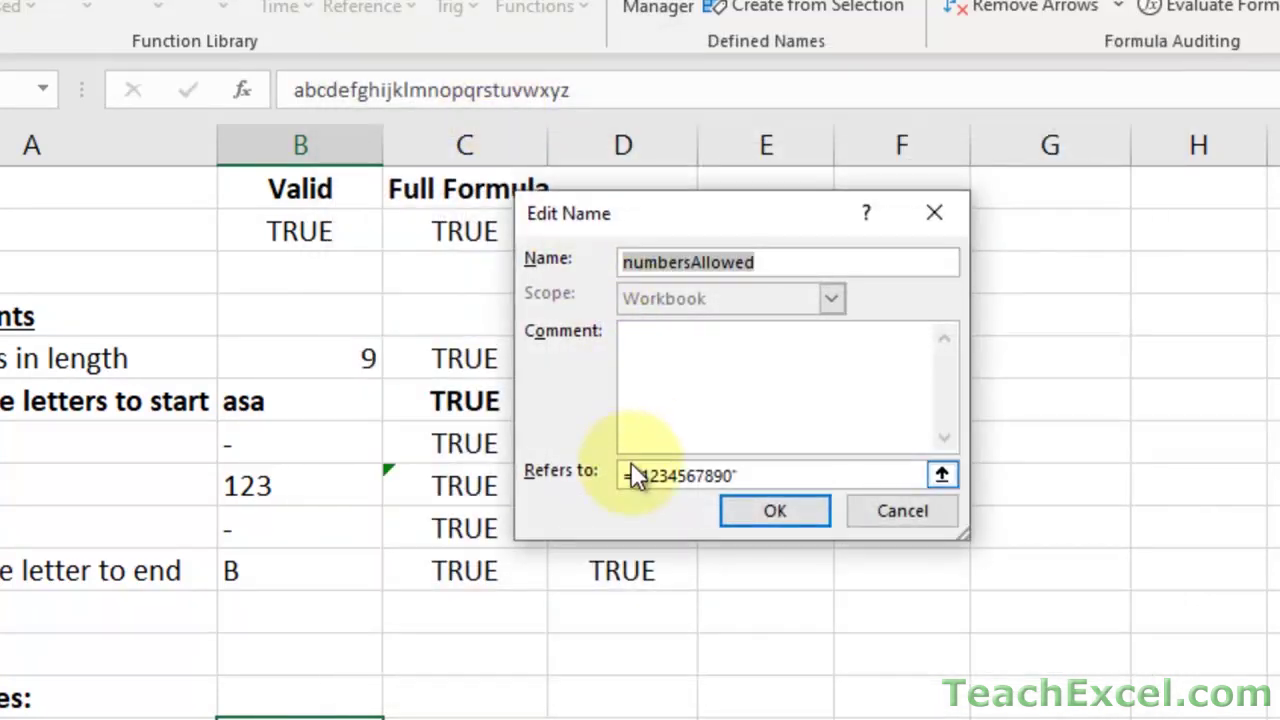
{"action": "left_click", "coordinate": [890, 515]}
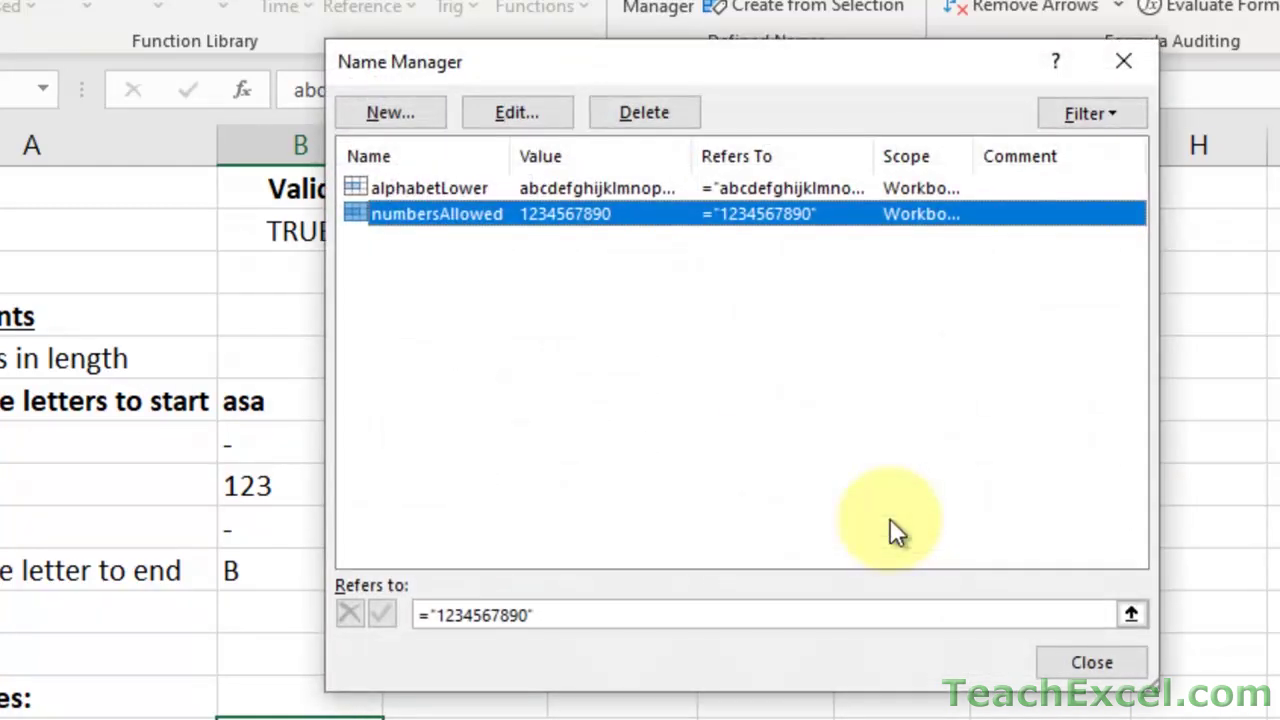
{"action": "left_click", "coordinate": [595, 188]}
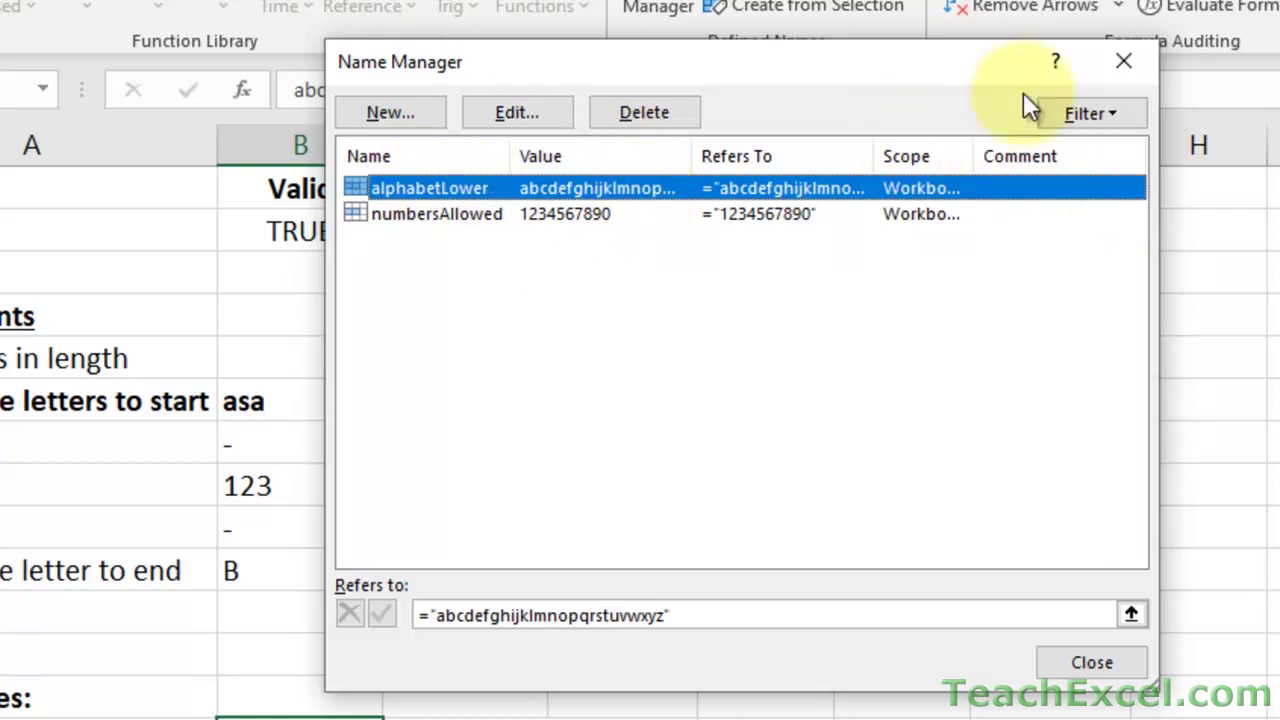
{"action": "left_click", "coordinate": [1122, 64]}
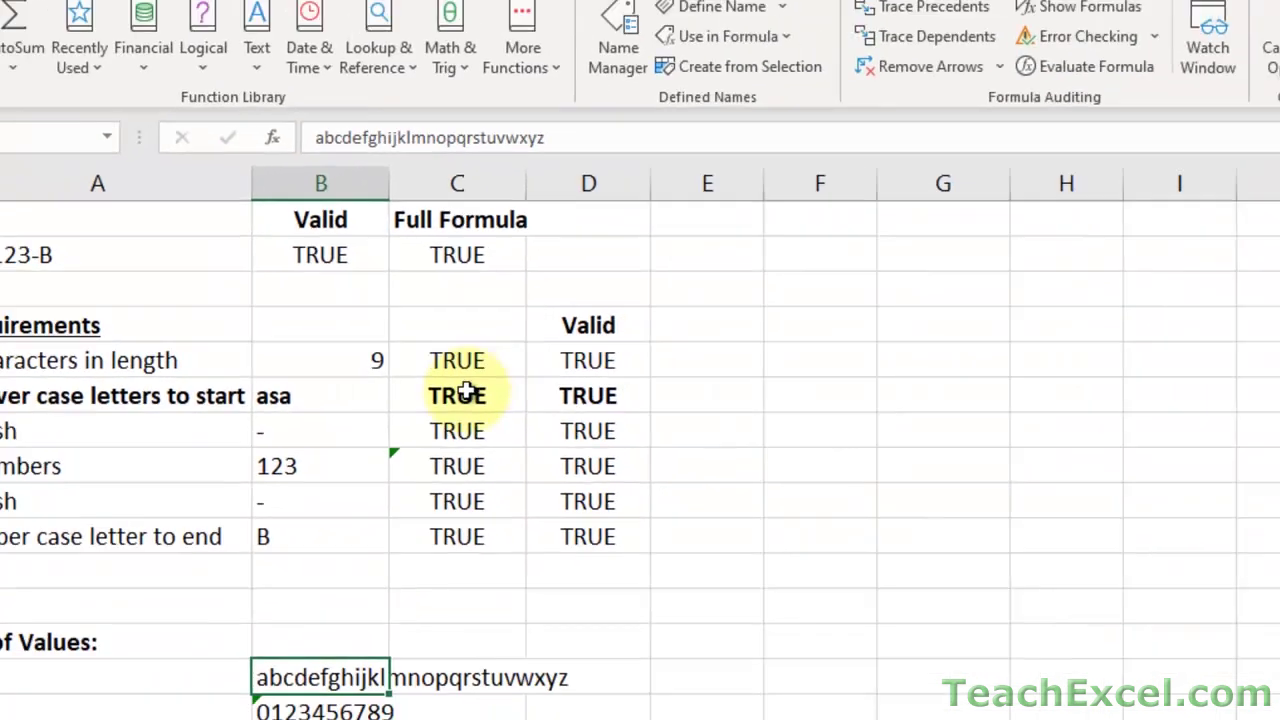
Replace alphabetLower in C6's FIND with the autocompleted alphabetLower name and commit, keeping TRUE
{"action": "double_click", "coordinate": [480, 401]}
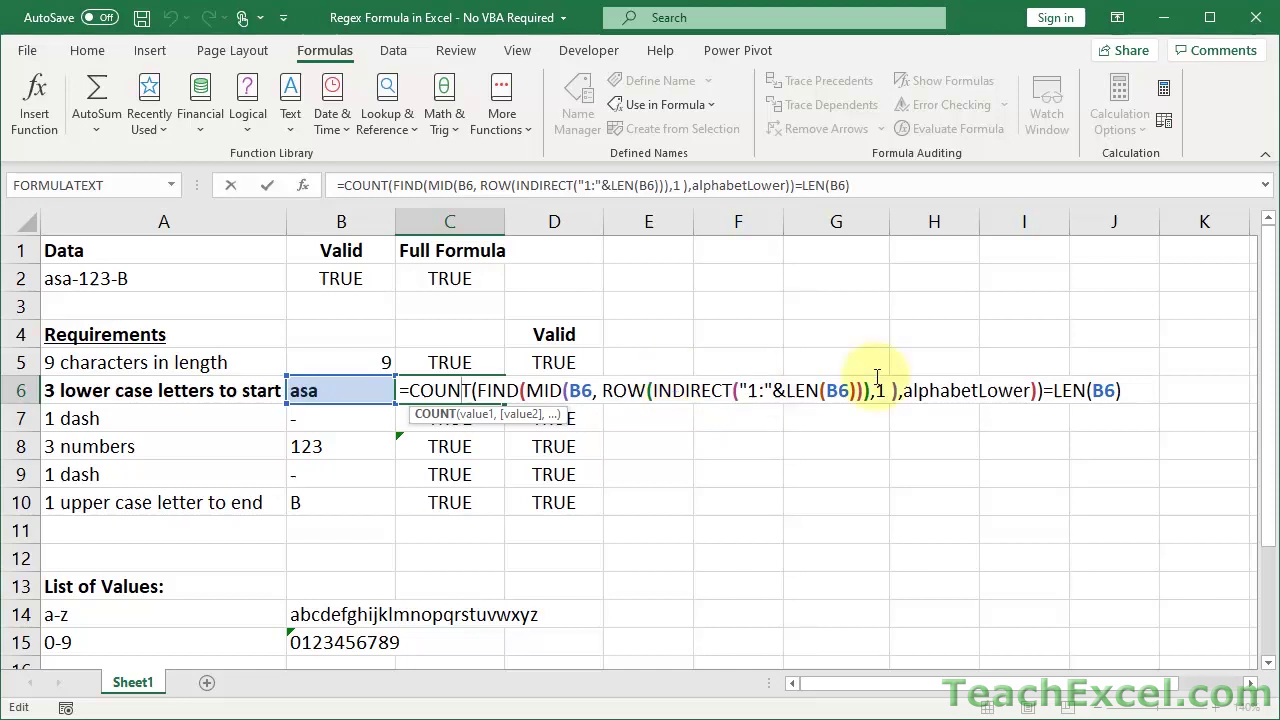
{"action": "double_click", "coordinate": [938, 391]}
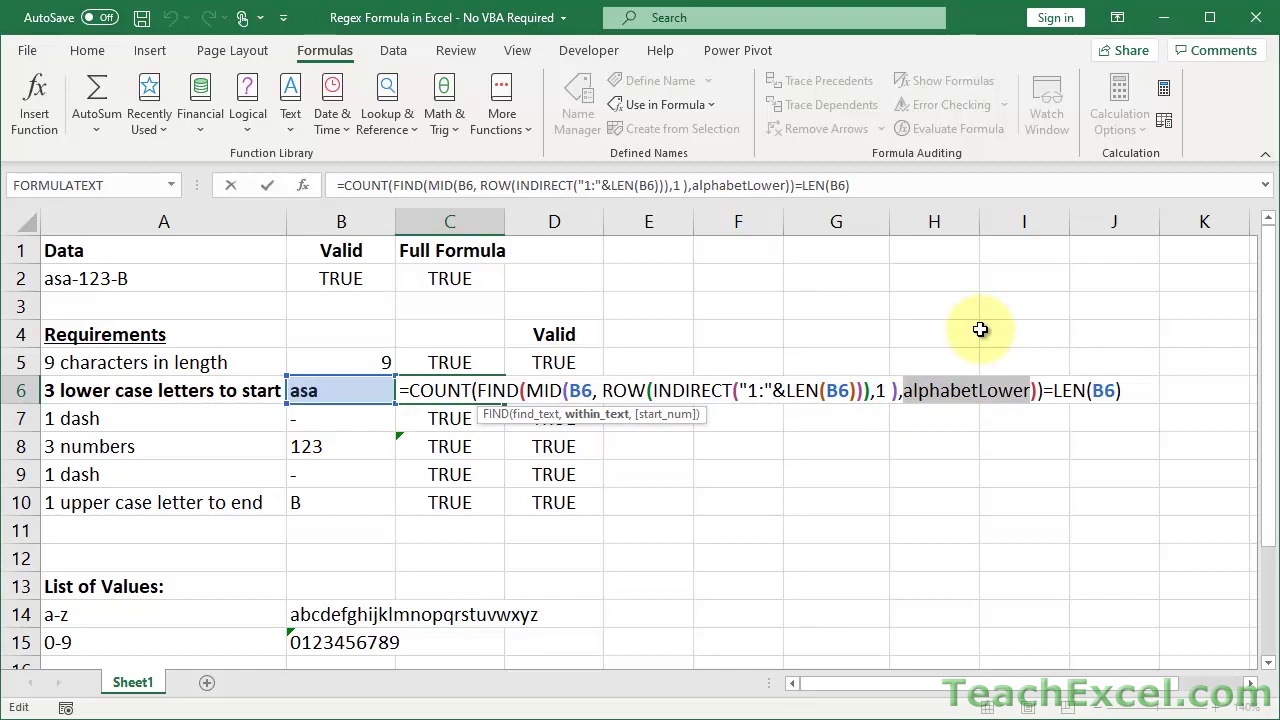
{"action": "key", "text": "BackSpace"}
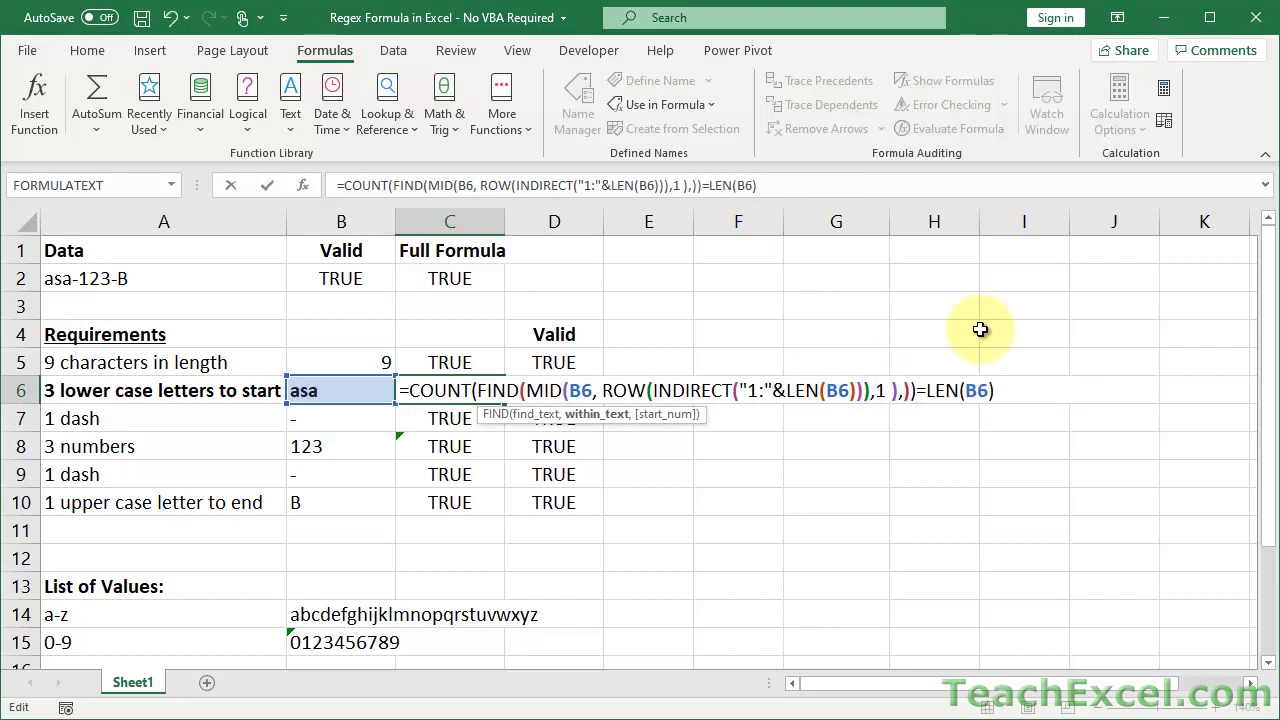
{"action": "type", "text": "al"}
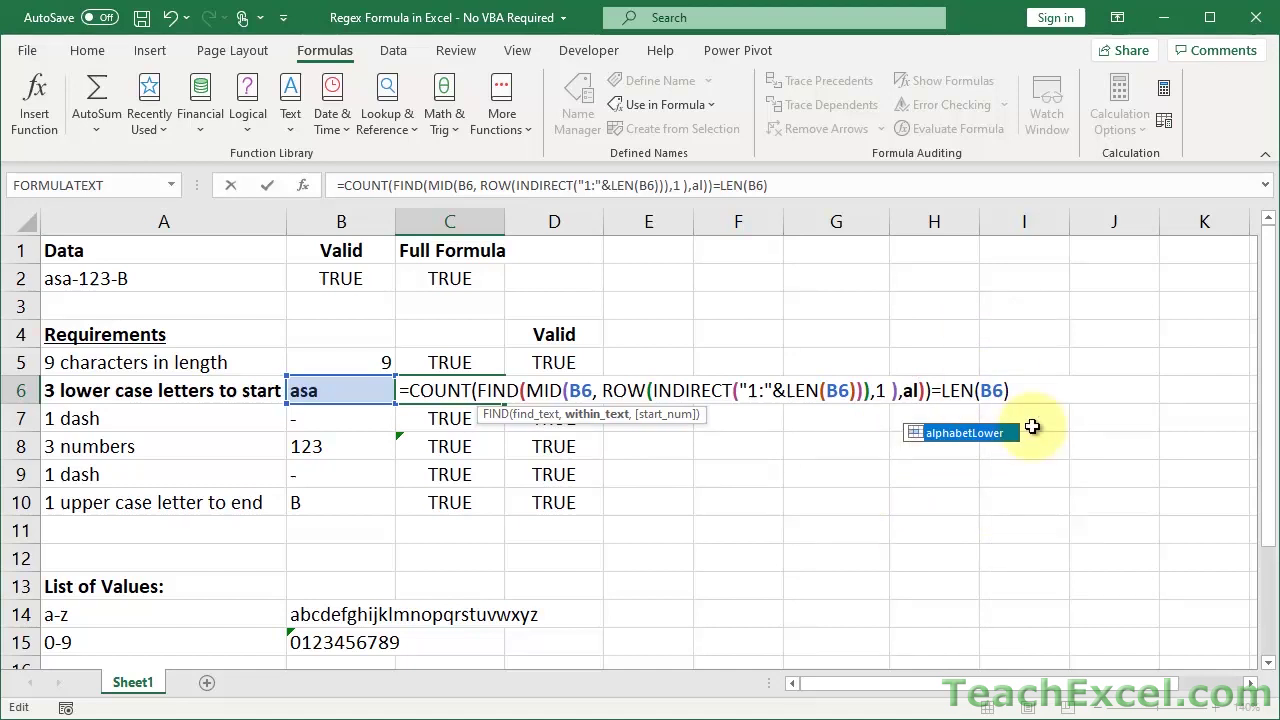
{"action": "key", "text": "Tab"}
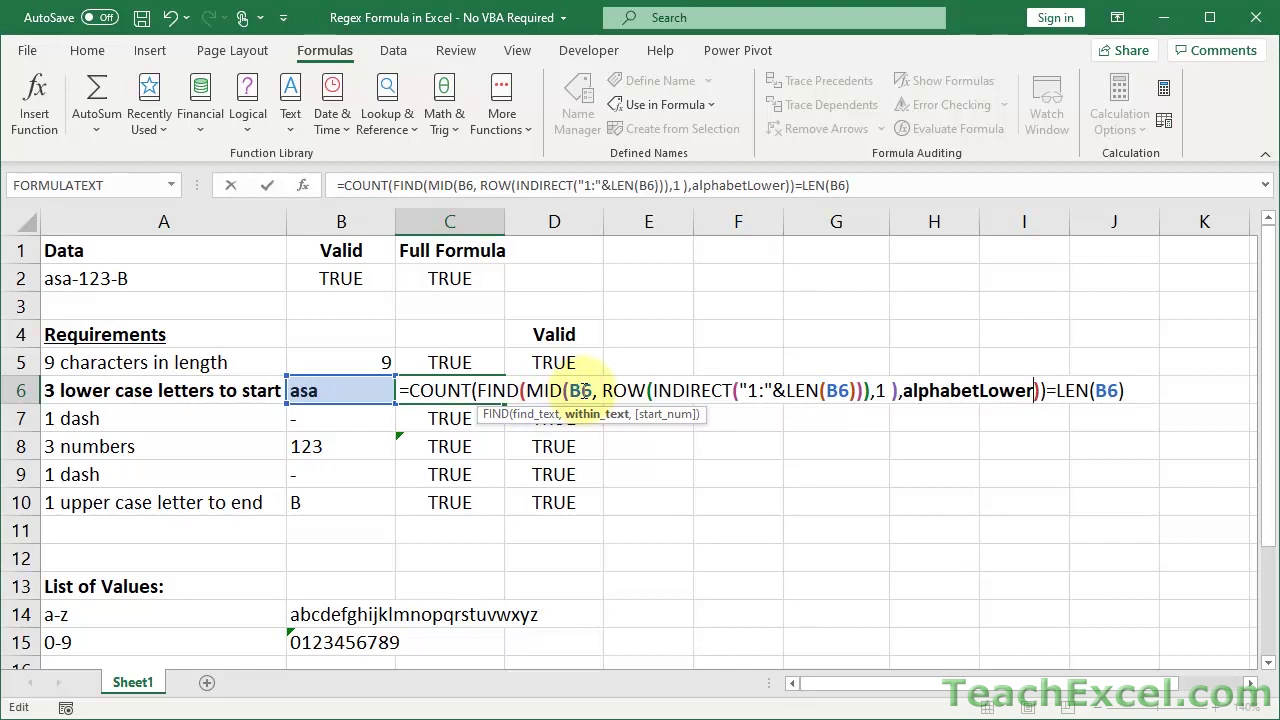
{"action": "left_click", "coordinate": [582, 390]}
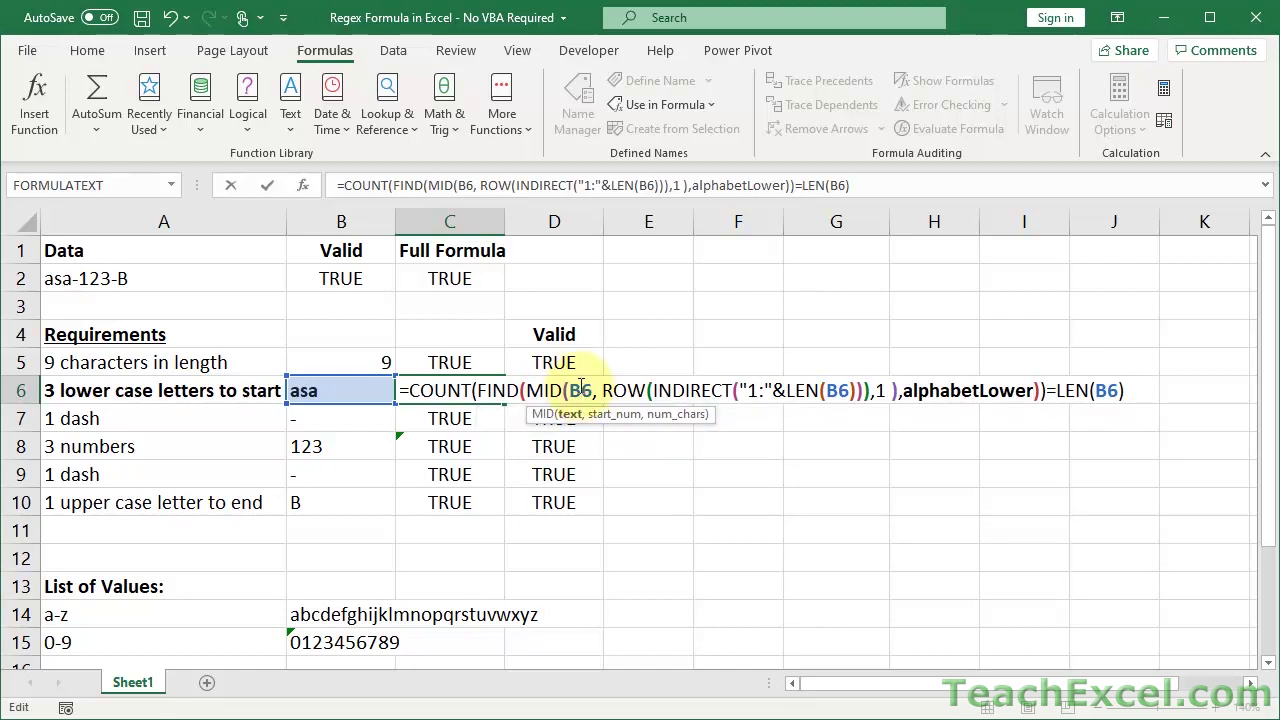
{"action": "key", "text": "Return"}
{"action": "left_click", "coordinate": [455, 388]}
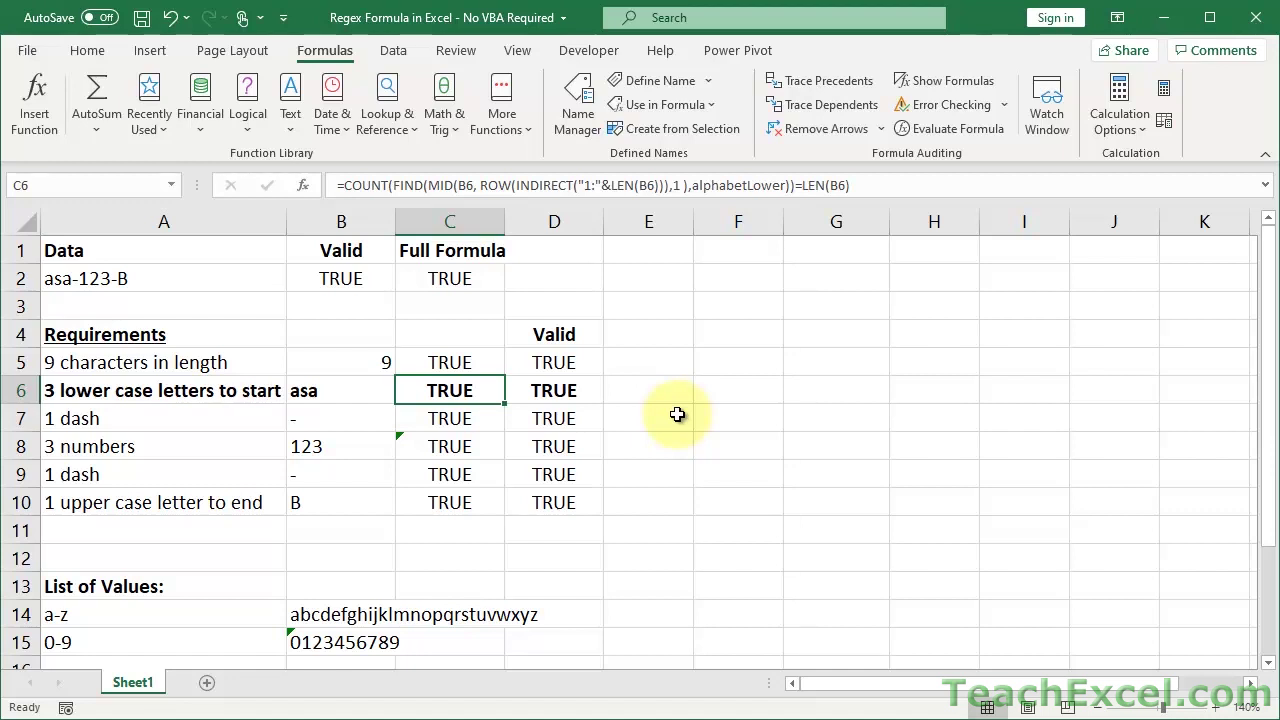
Re-enter C6's lowercase check with Ctrl+Shift+Enter as a braced array formula
{"action": "double_click", "coordinate": [472, 391]}
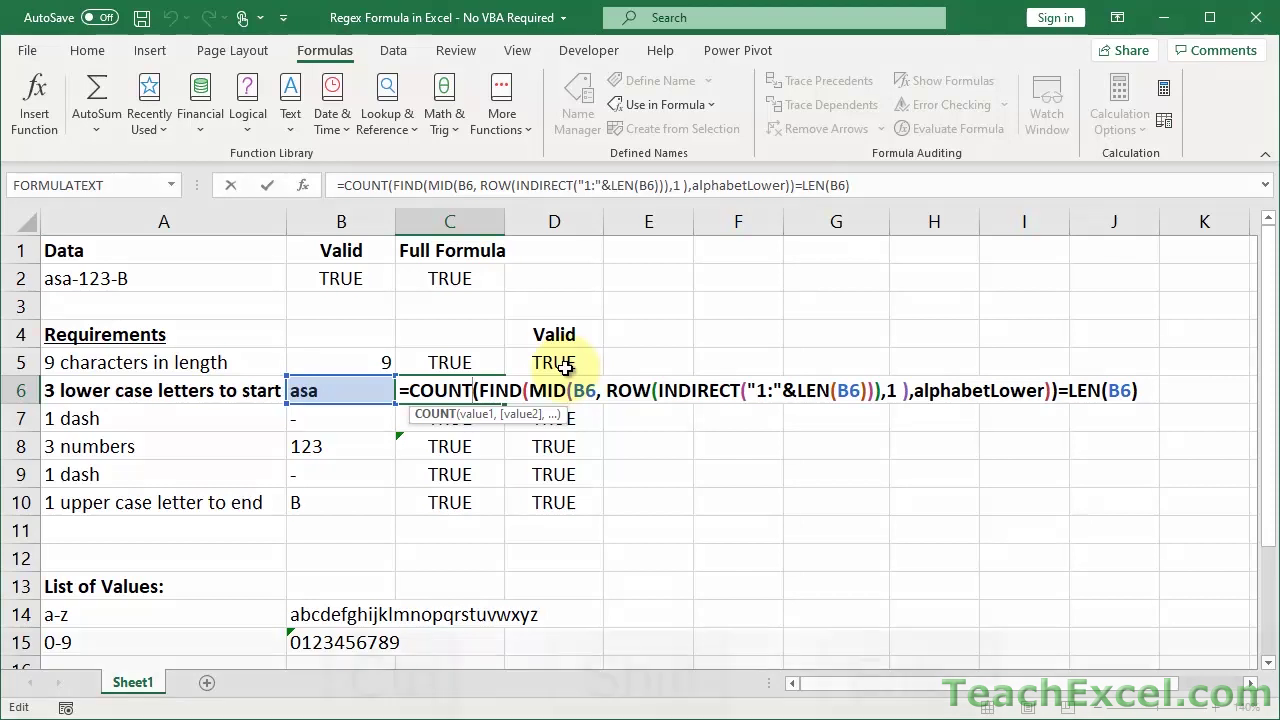
{"action": "key", "text": "ctrl+shift+Return"}
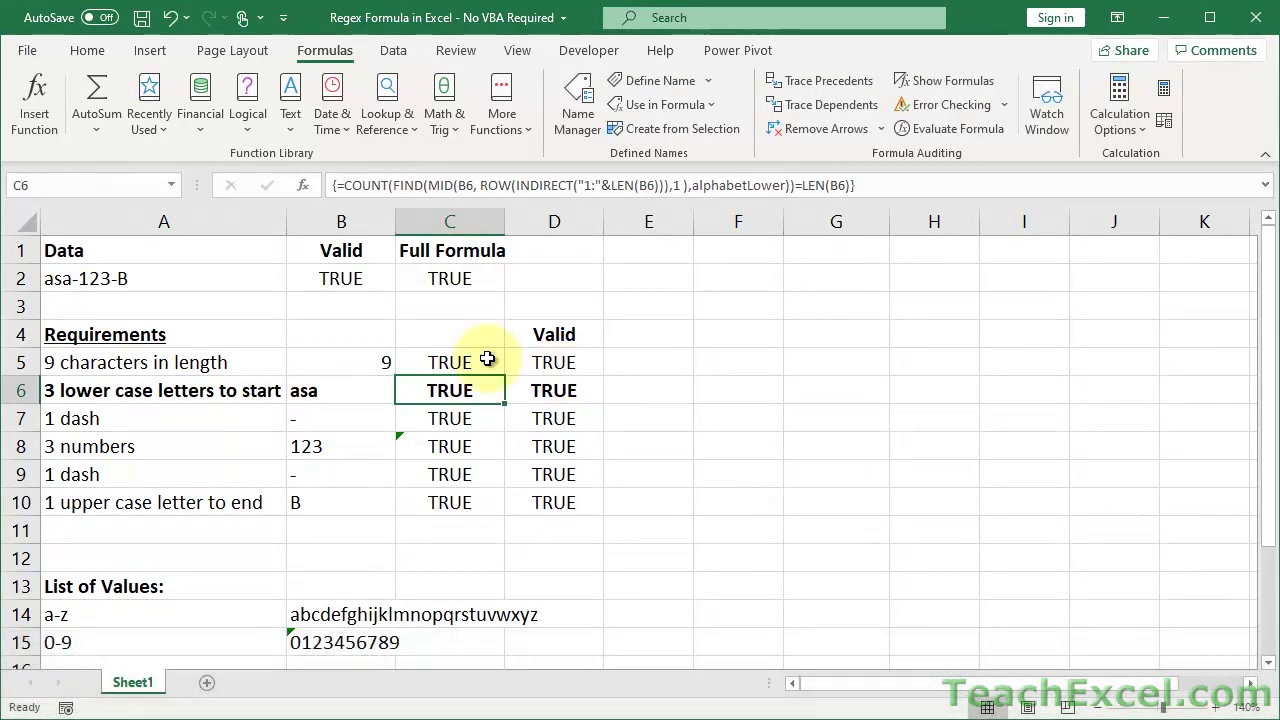
In C6's formula, highlight alphabetLower and MID's B6 argument, then place the caret in FIND
{"action": "double_click", "coordinate": [461, 393]}
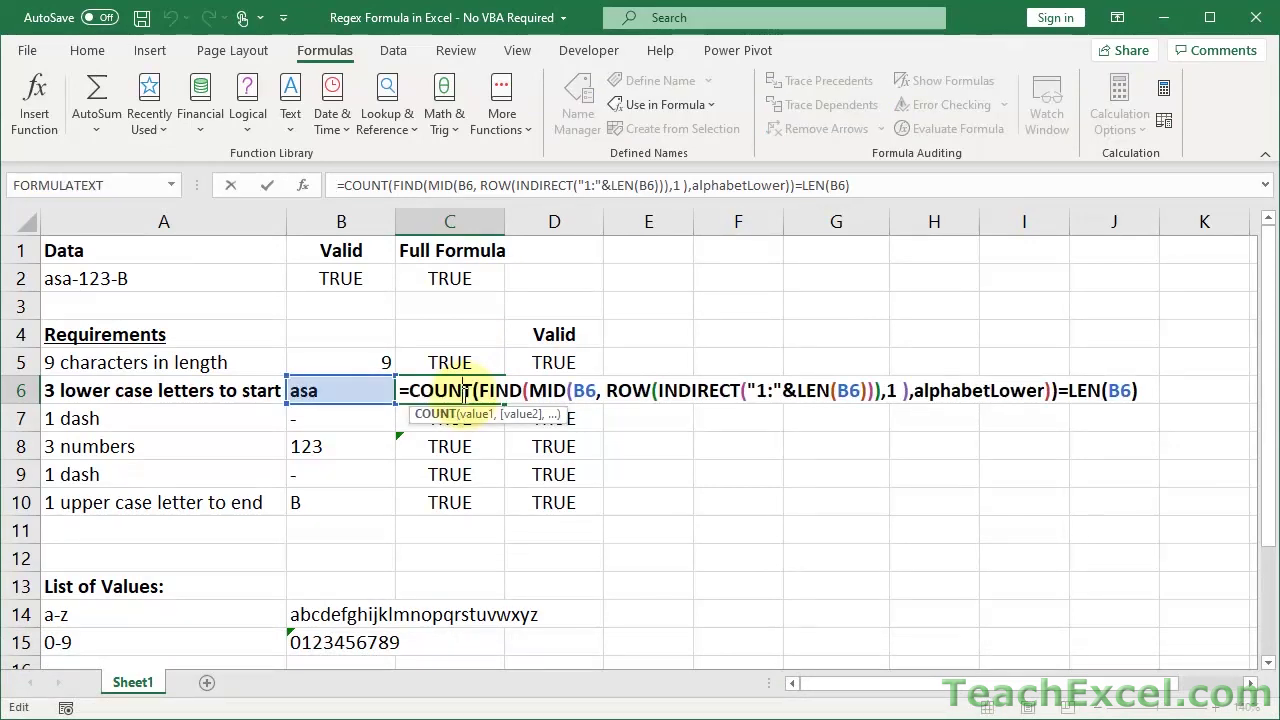
{"action": "double_click", "coordinate": [967, 390]}
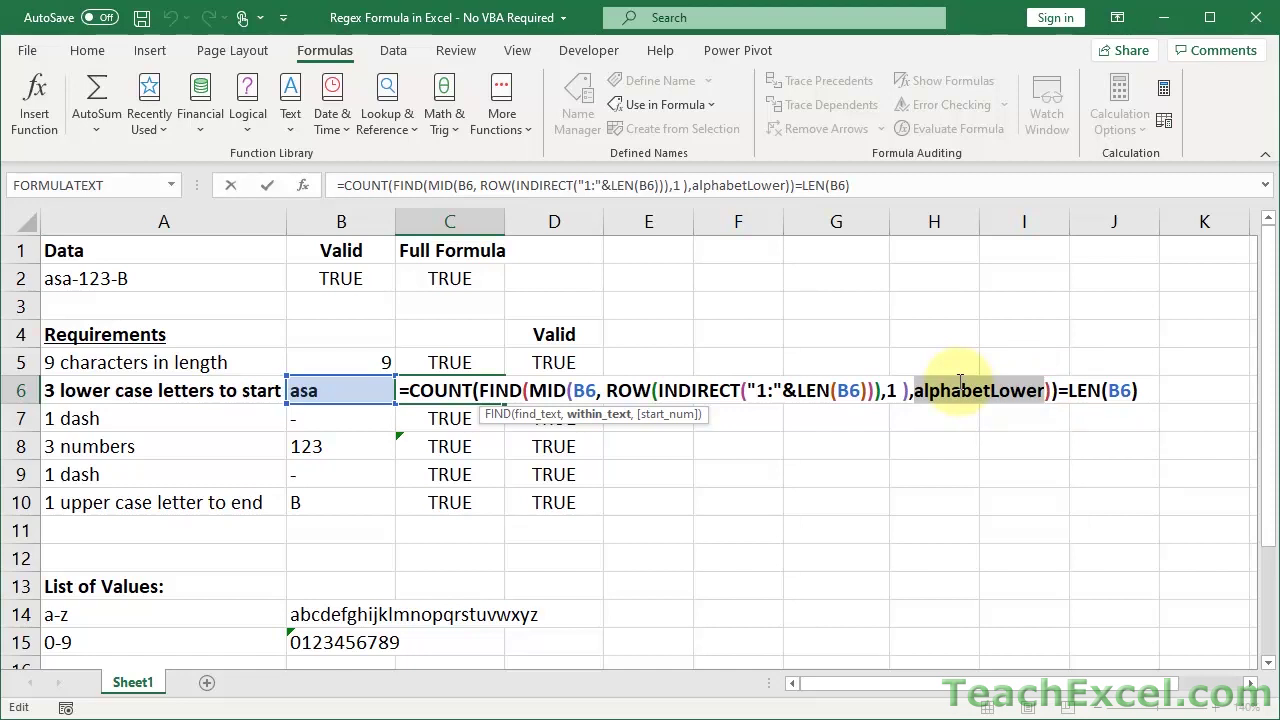
{"action": "double_click", "coordinate": [585, 389]}
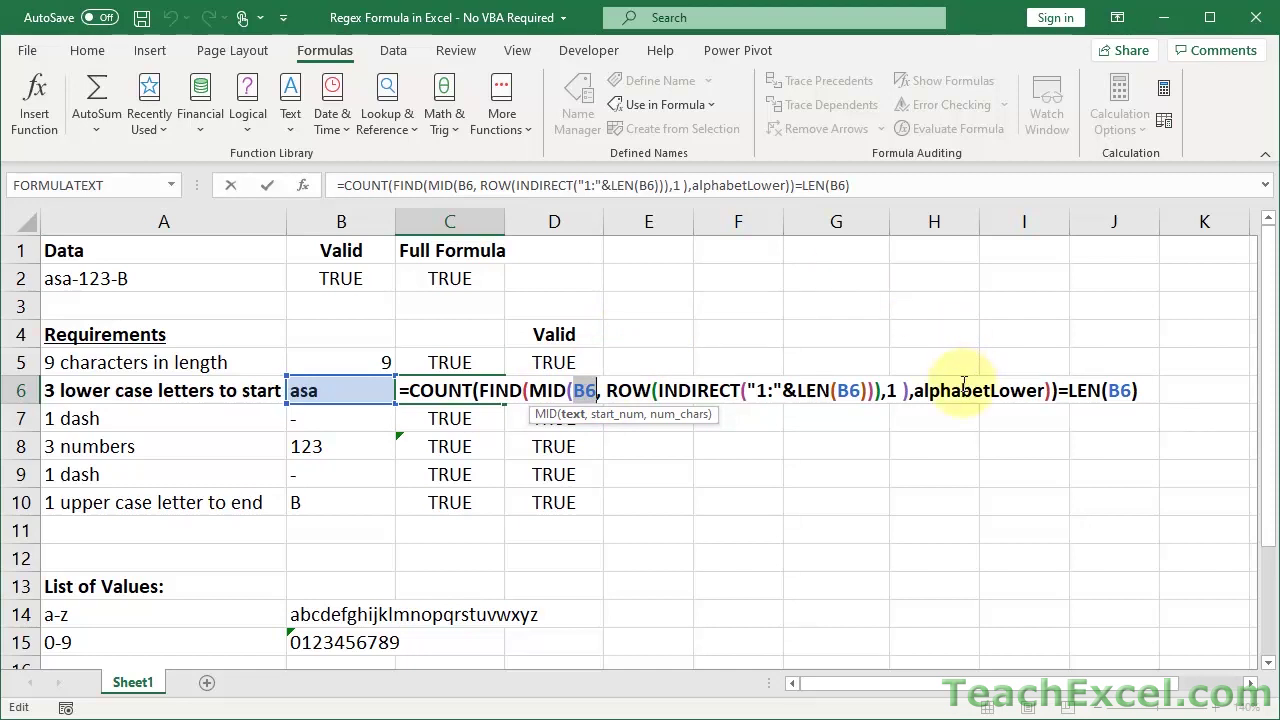
{"action": "left_click", "coordinate": [502, 393]}
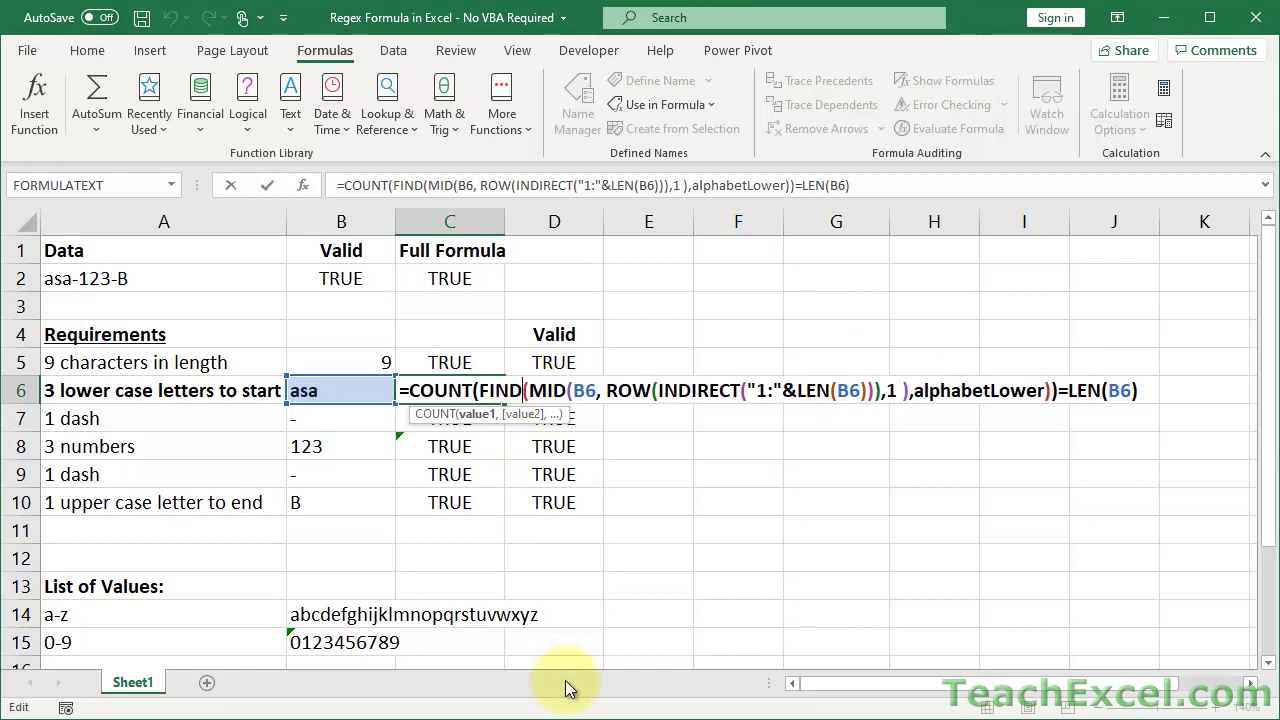
Swap FIND for SEARCH in the formula, then revert to FIND and remove the extra bracket
{"action": "key", "text": "BackSpace"}
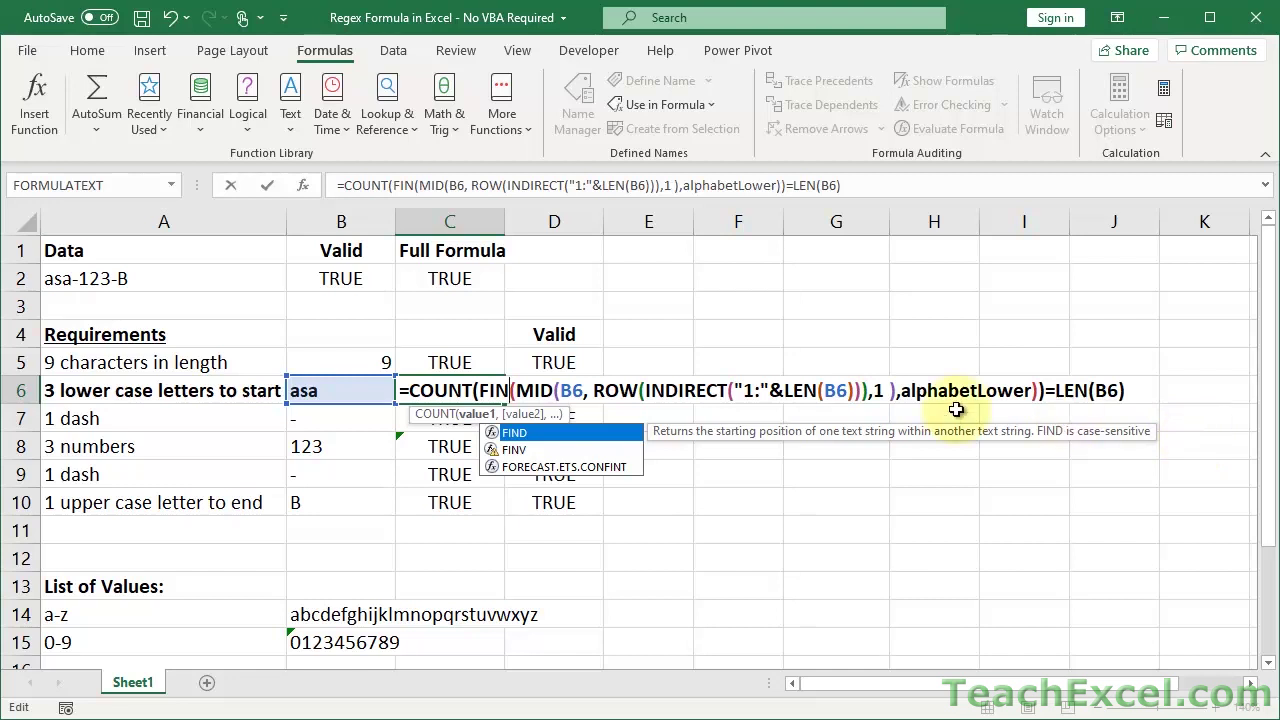
{"action": "key", "text": "BackSpace"}
{"action": "key", "text": "BackSpace"}
{"action": "key", "text": "BackSpace"}
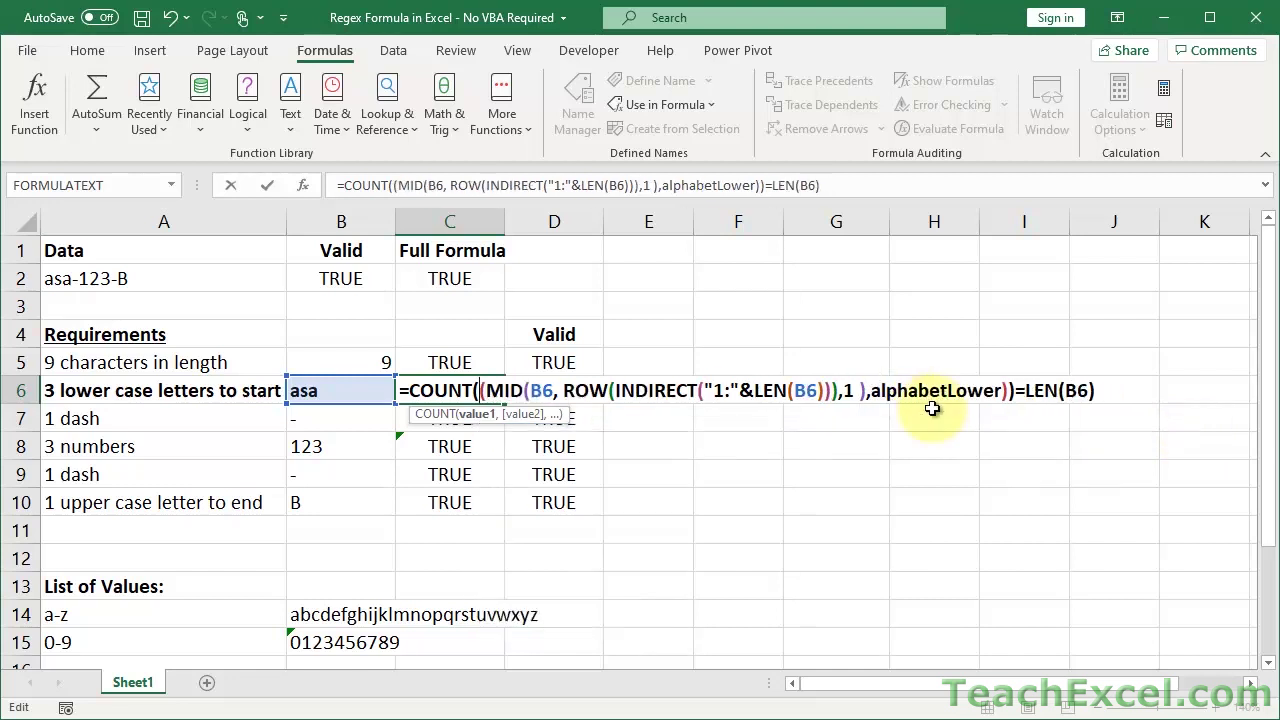
{"action": "type", "text": "sear"}
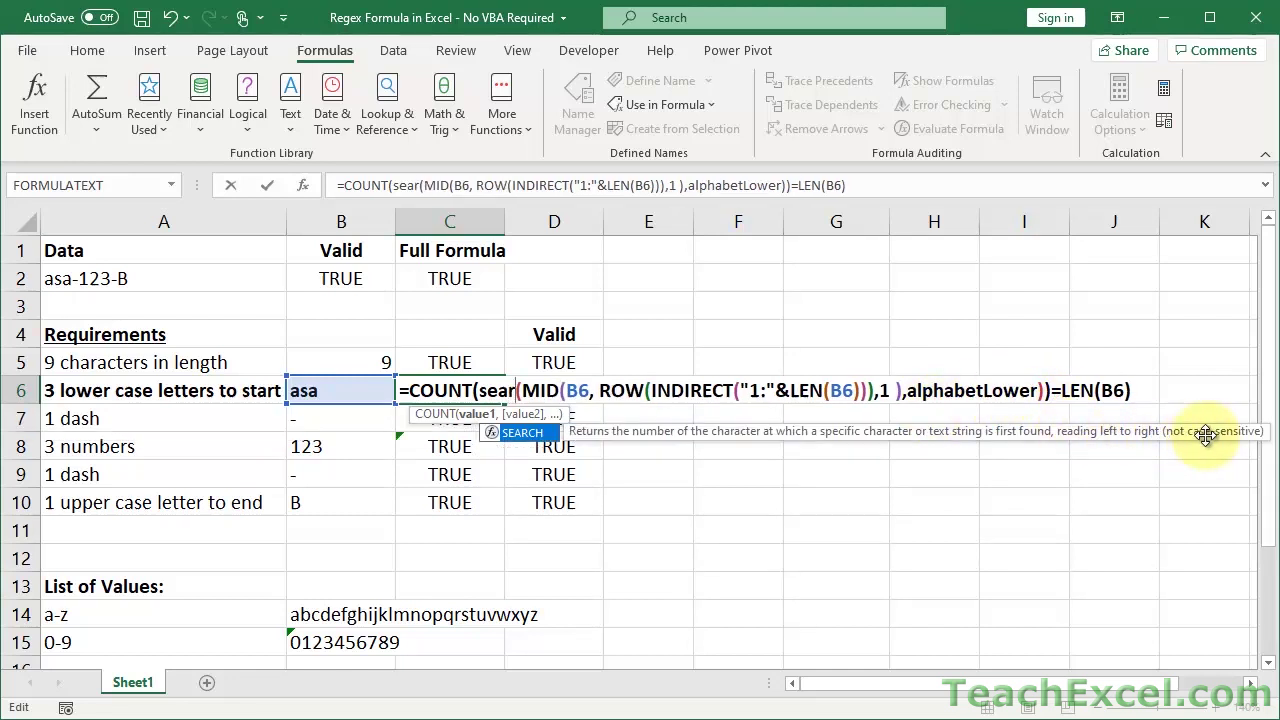
{"action": "key", "text": "Tab"}
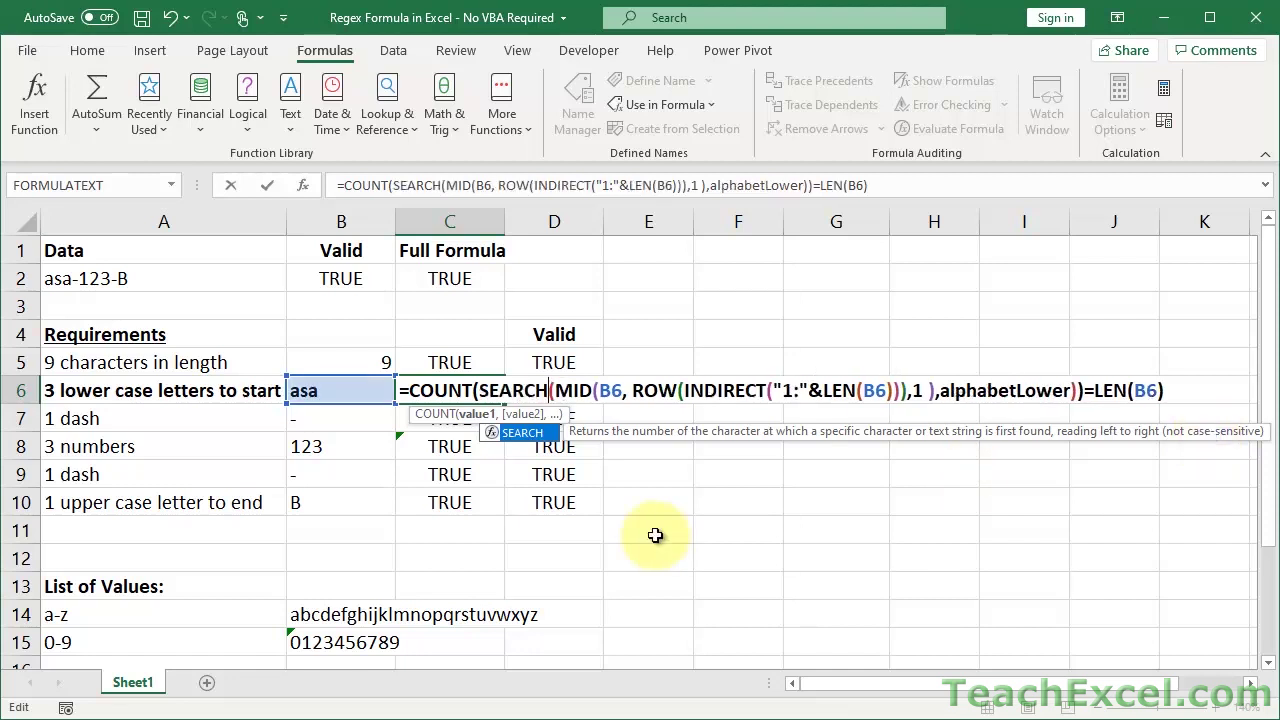
{"action": "type", "text": "("}
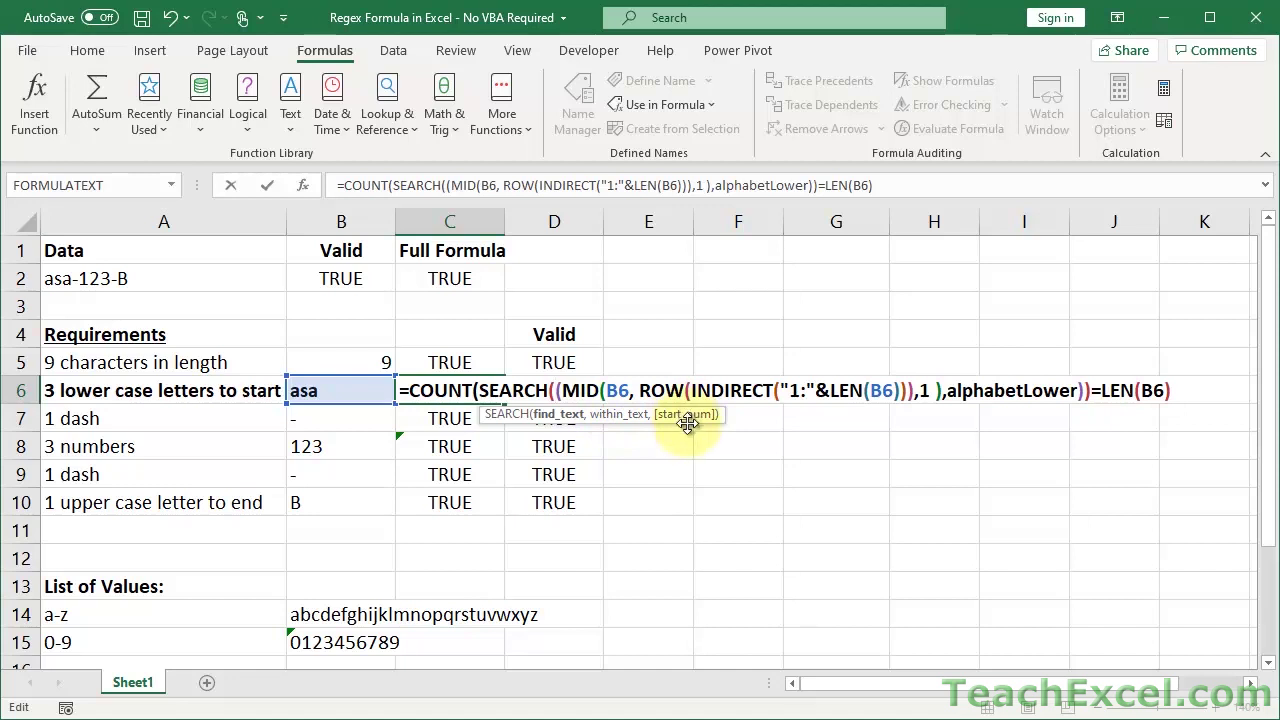
{"action": "key", "text": "BackSpace"}
{"action": "key", "text": "BackSpace"}
{"action": "key", "text": "BackSpace"}
{"action": "key", "text": "BackSpace"}
{"action": "key", "text": "BackSpace"}
{"action": "key", "text": "BackSpace"}
{"action": "key", "text": "BackSpace"}
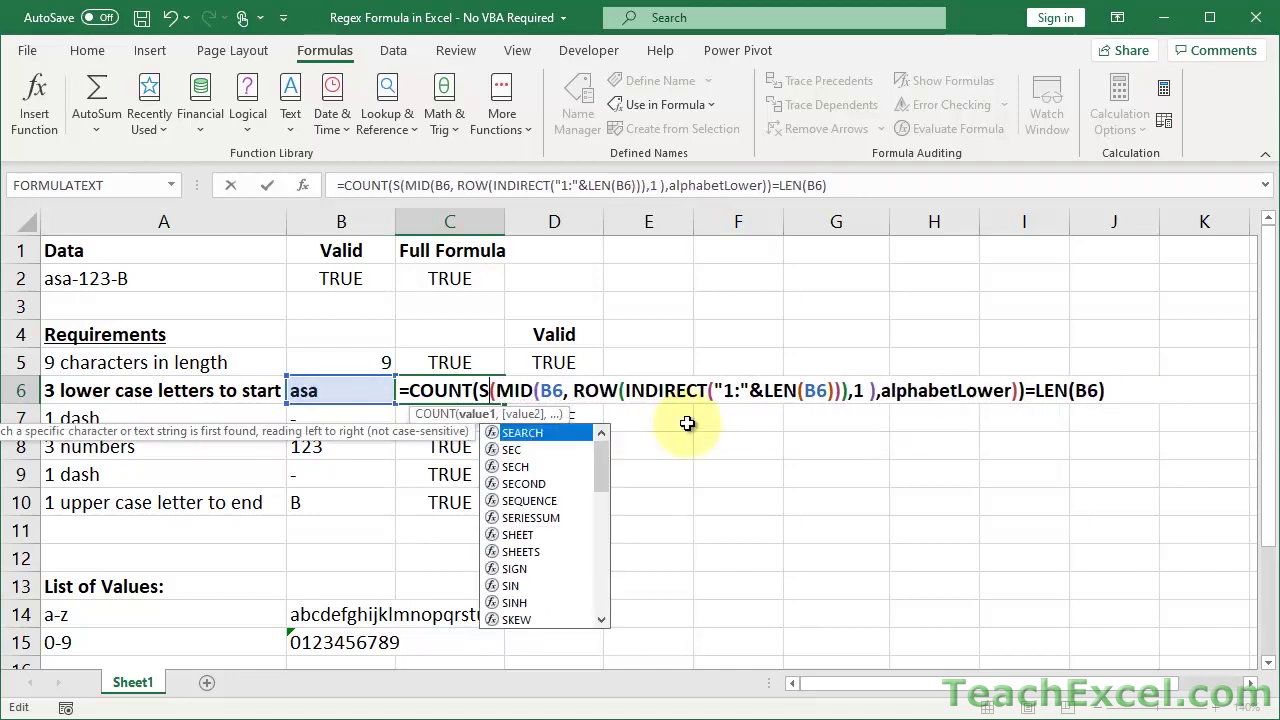
{"action": "type", "text": "find"}
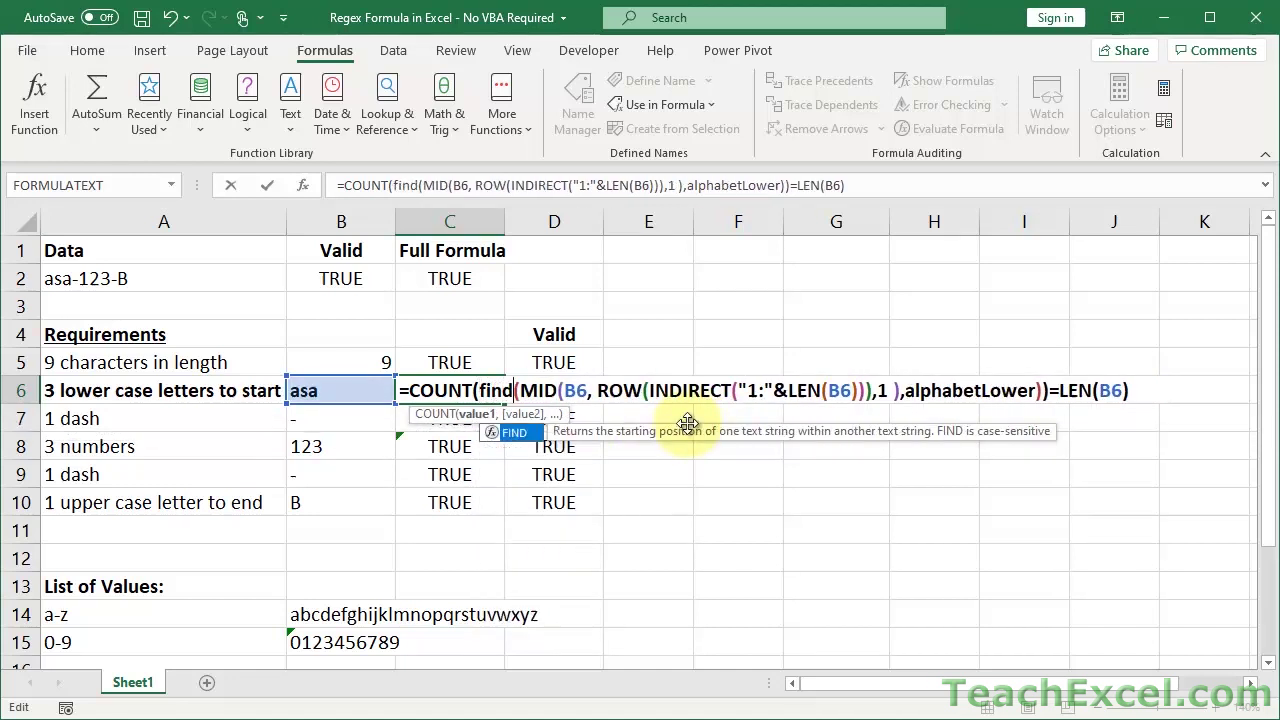
{"action": "type", "text": "("}
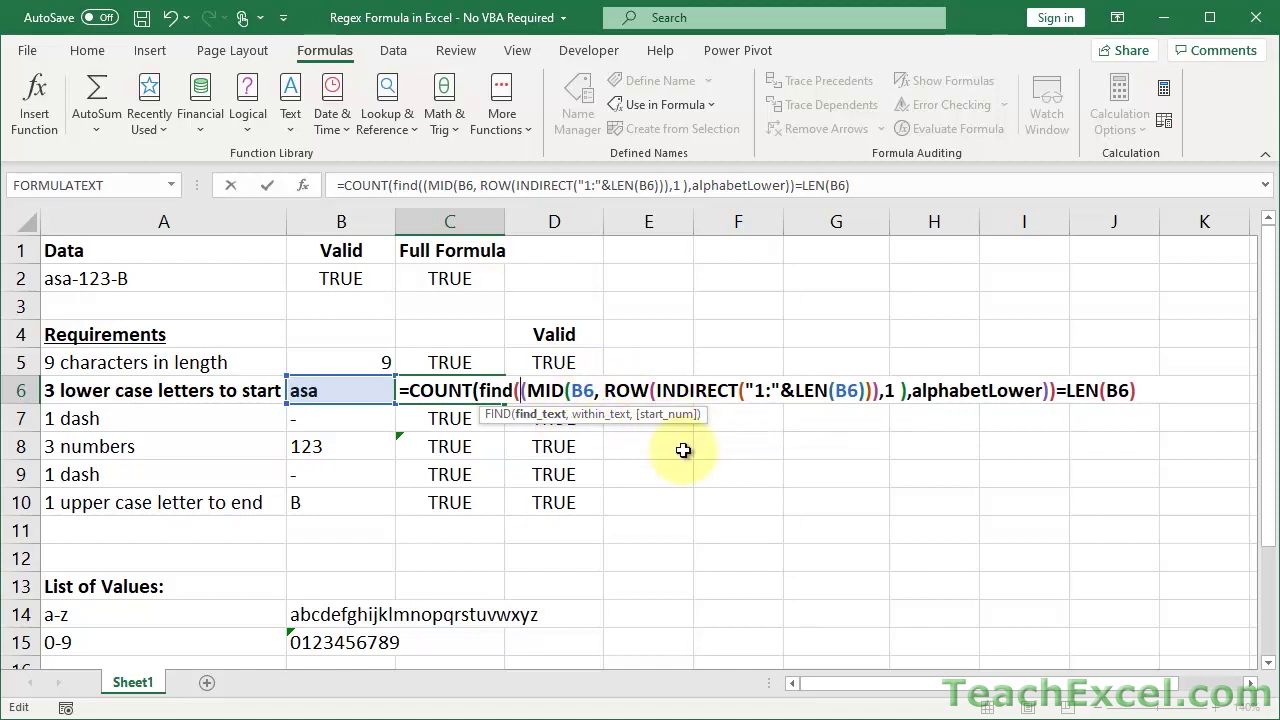
{"action": "key", "text": "BackSpace"}
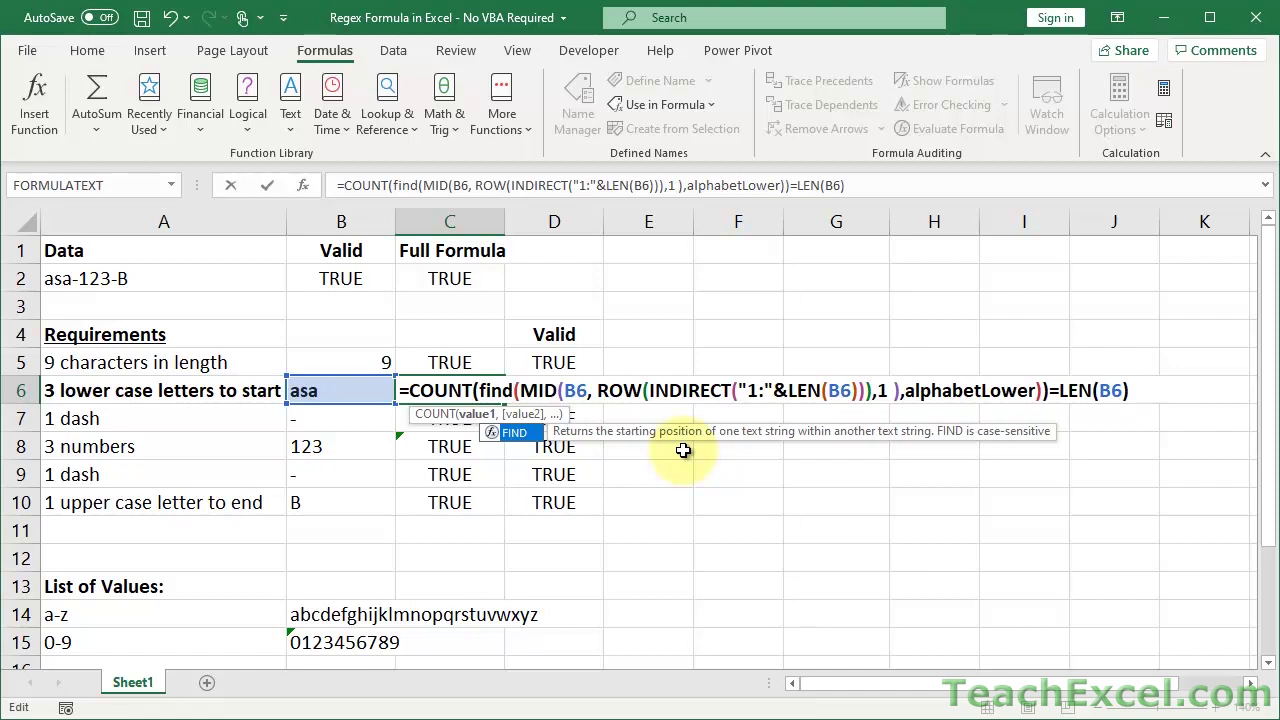
{"action": "key", "text": "Escape"}
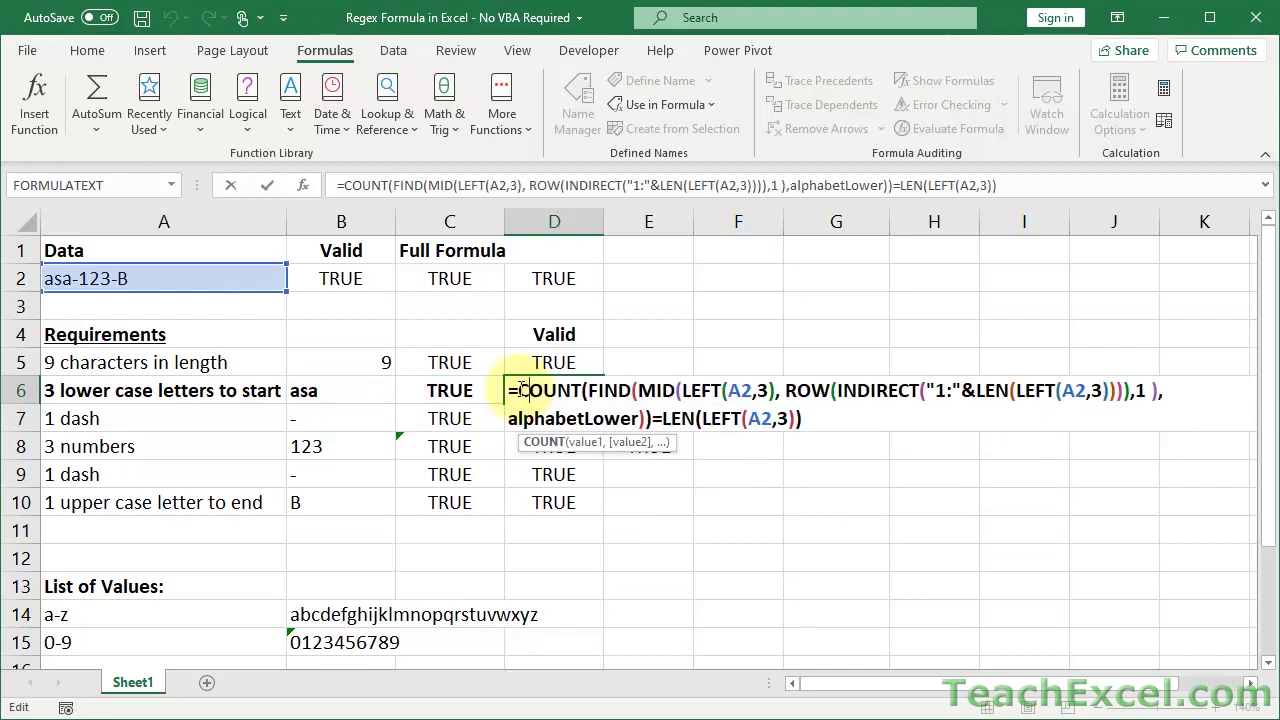
Copy D6's formula text and paste it as a new formula into E6
{"action": "left_click_drag", "start_coordinate": [510, 390], "coordinate": [914, 421]}
{"action": "key", "text": "ctrl+c"}
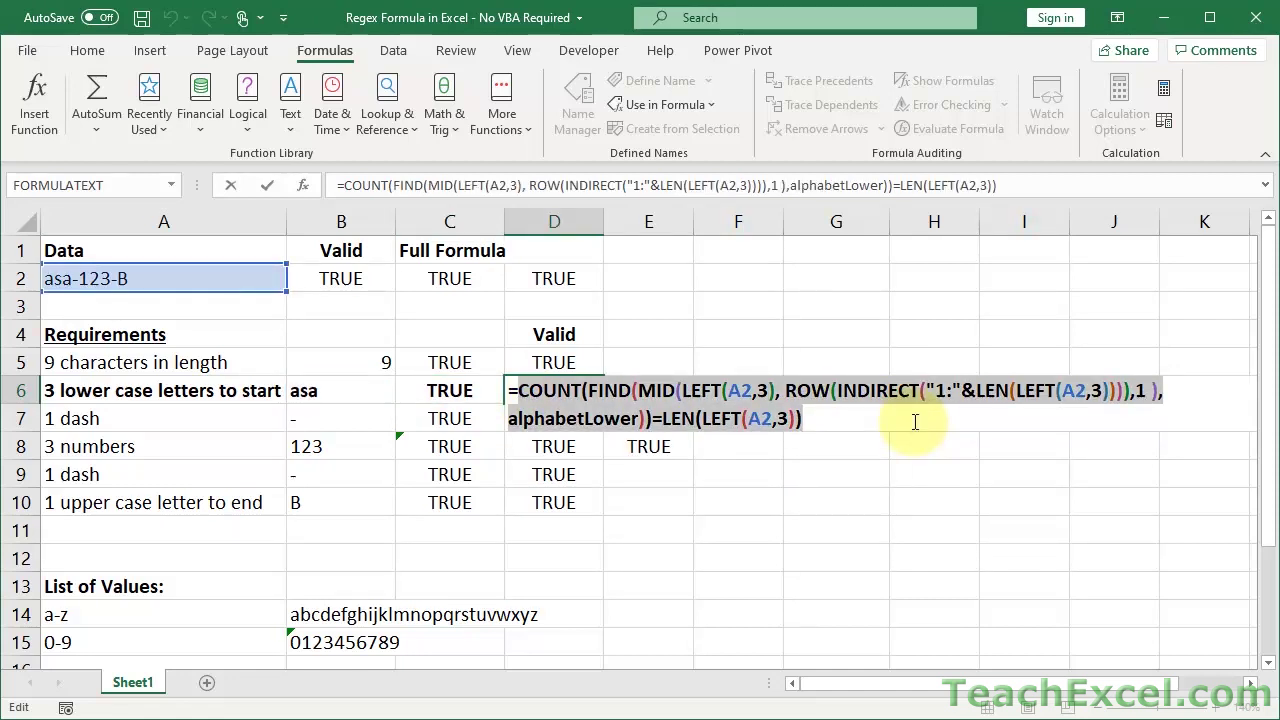
{"action": "key", "text": "Escape"}
{"action": "left_click", "coordinate": [657, 389]}
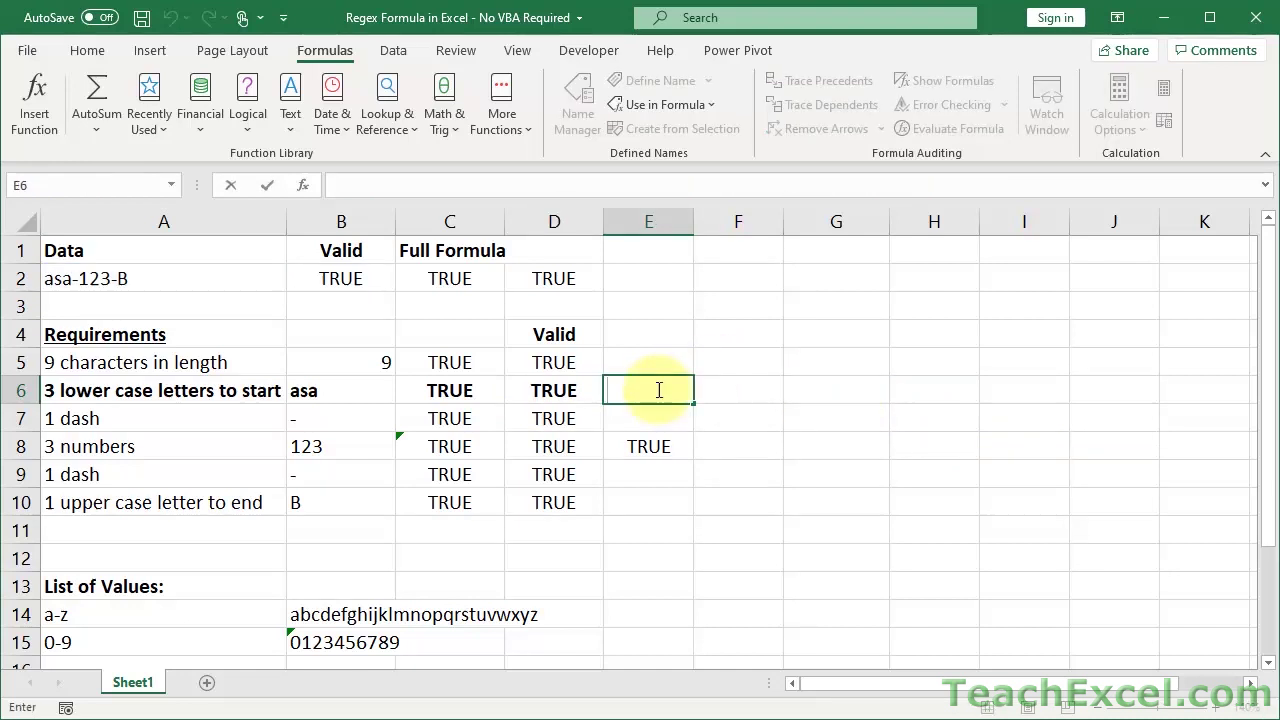
{"action": "type", "text": "="}
{"action": "key", "text": "ctrl+v"}
{"action": "key", "text": "Return"}
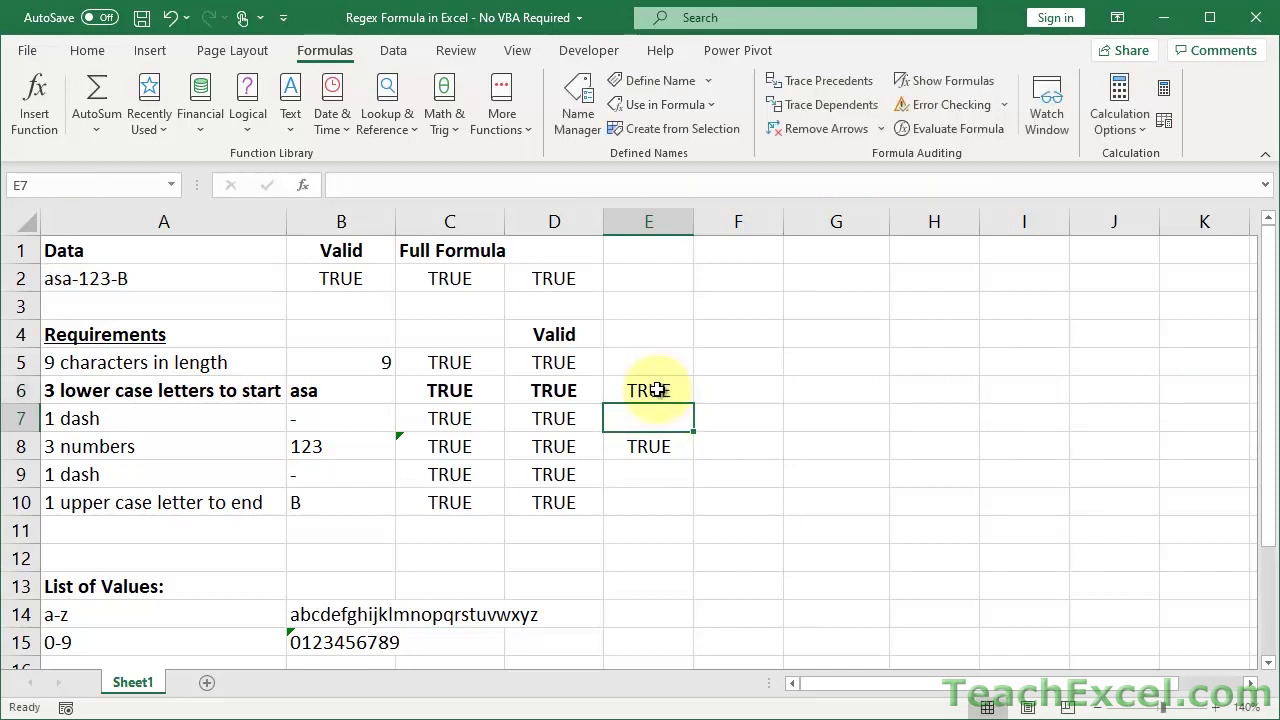
Edit E6's formula and select the MID(...) argument inside FIND
{"action": "left_click", "coordinate": [657, 389]}
{"action": "double_click", "coordinate": [657, 389]}
{"action": "left_click", "coordinate": [1250, 683]}
{"action": "left_click", "coordinate": [1250, 683]}
{"action": "double_click", "coordinate": [930, 390]}
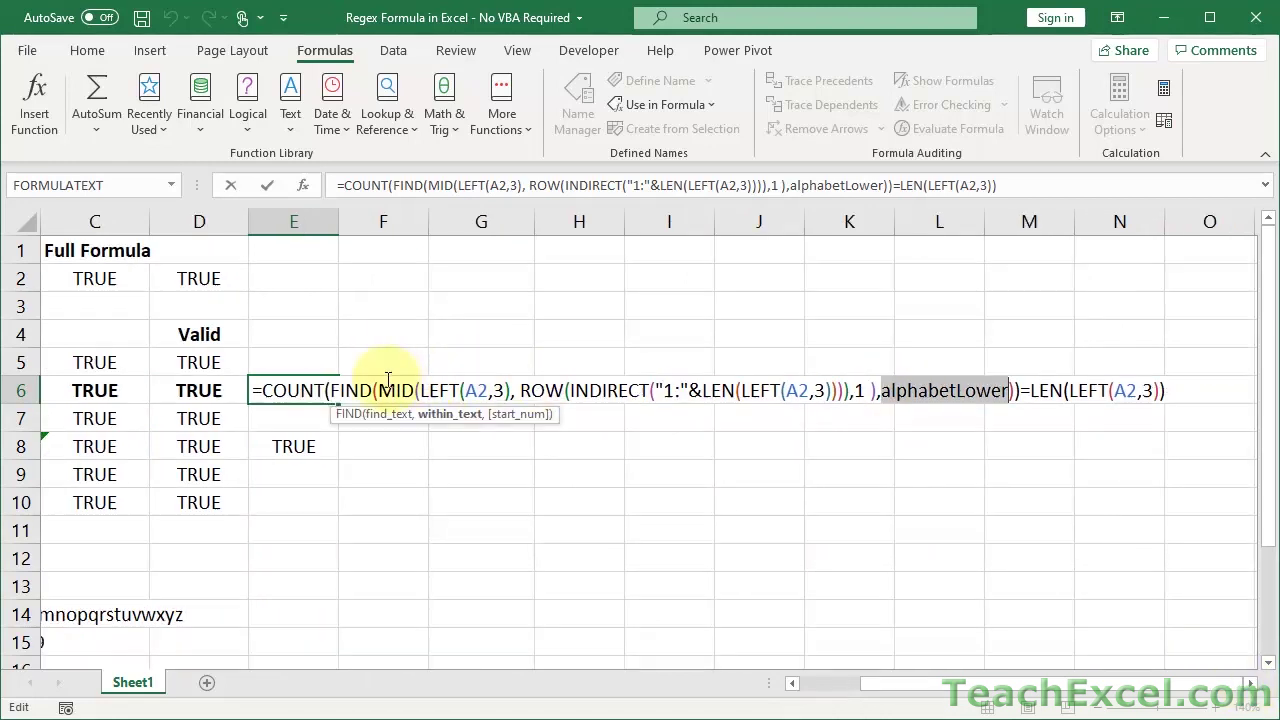
{"action": "left_click_drag", "start_coordinate": [378, 390], "coordinate": [879, 390]}
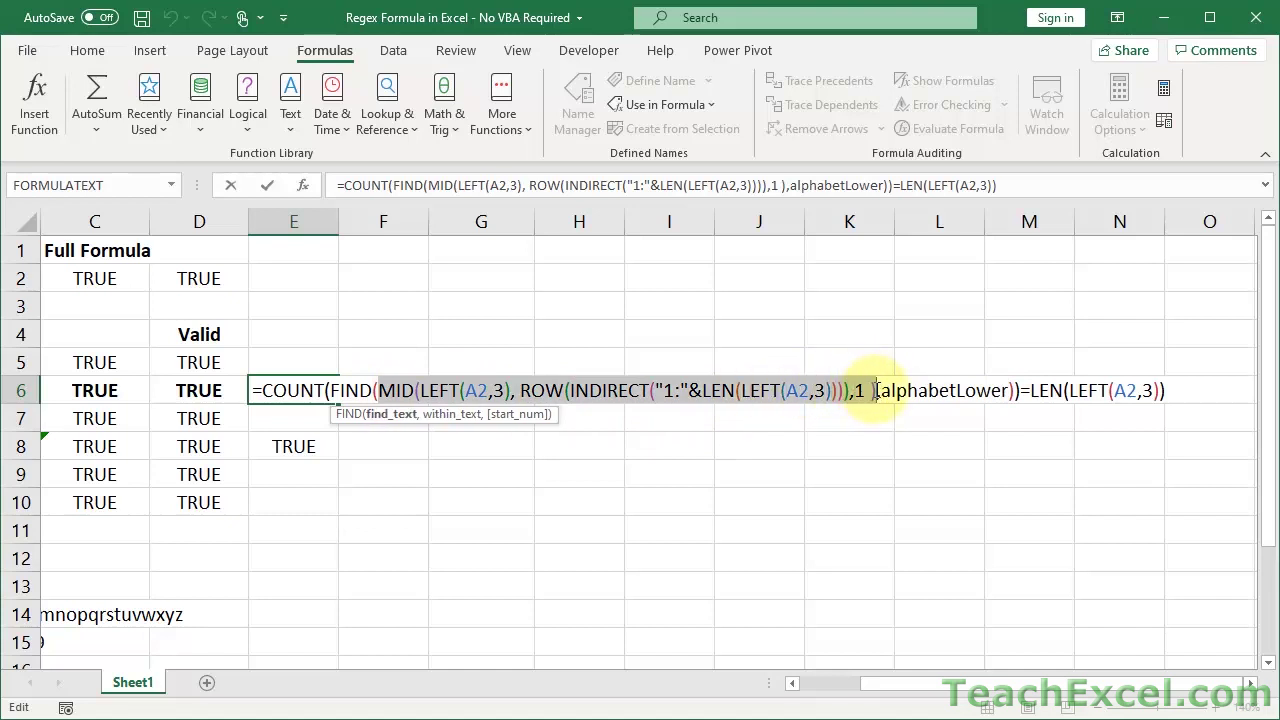
{"action": "left_click", "coordinate": [793, 684]}
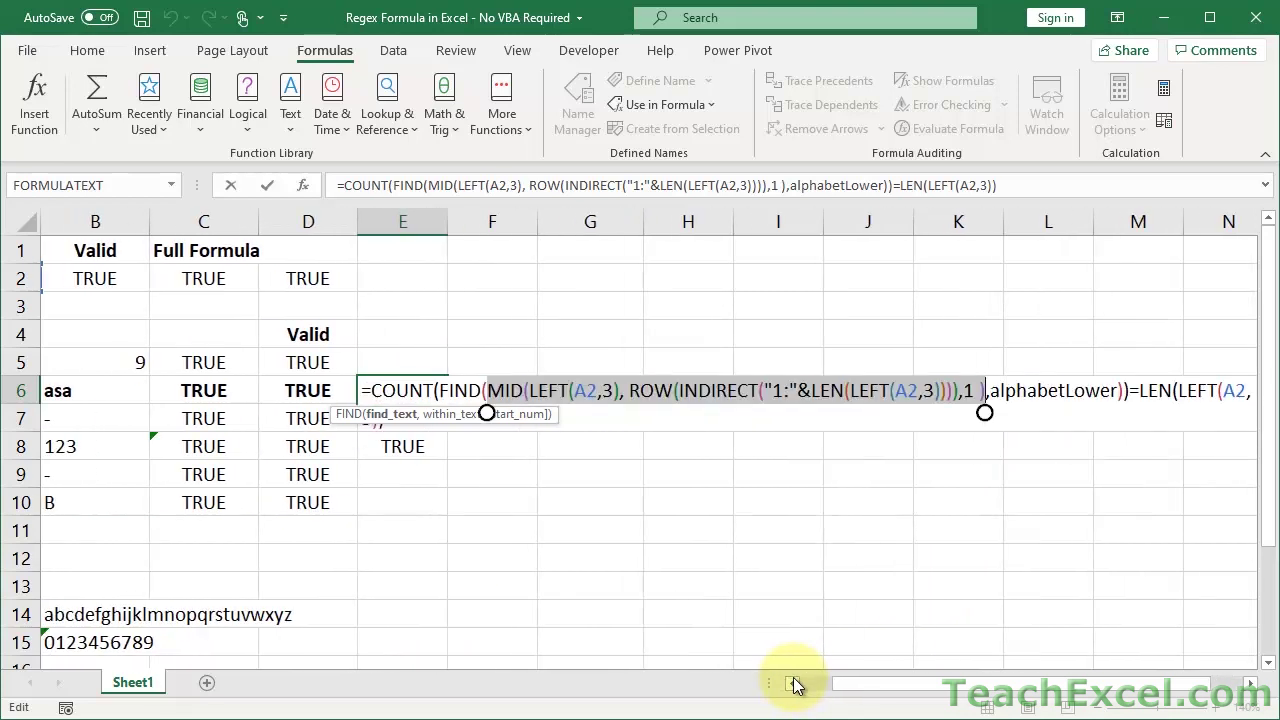
Evaluate the MID part of E6's formula with F9 into the array {"a";"s";"a"}
{"action": "left_click", "coordinate": [793, 684]}
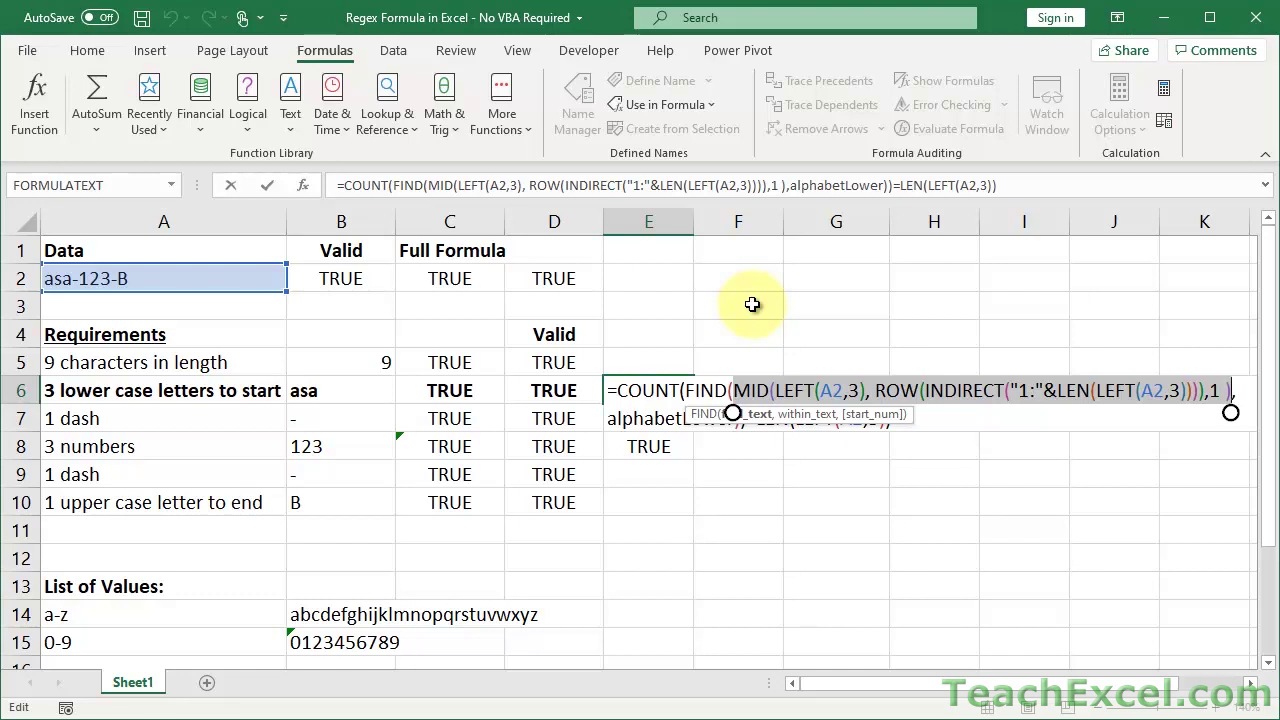
{"action": "key", "text": "F9"}
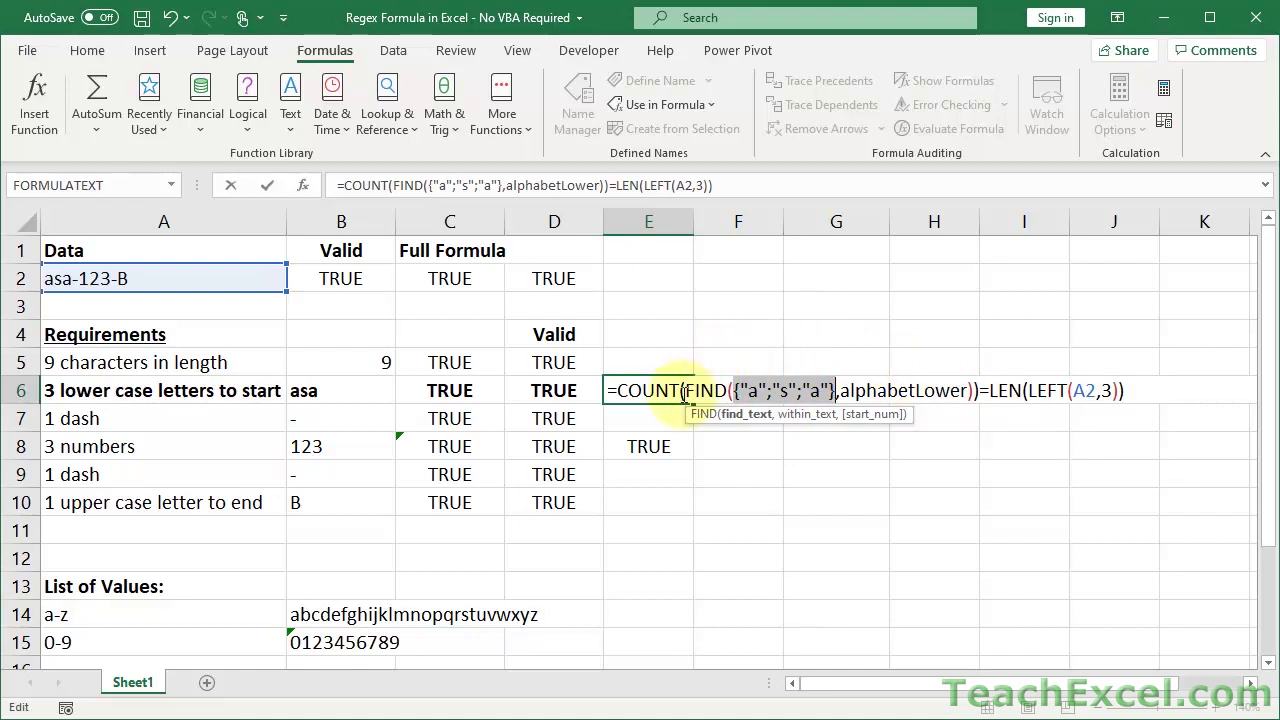
Evaluate E6's FIND part to {1;19;1}, then replace COUNT({1;19;1}) with 3
{"action": "left_click_drag", "start_coordinate": [686, 392], "coordinate": [972, 392]}
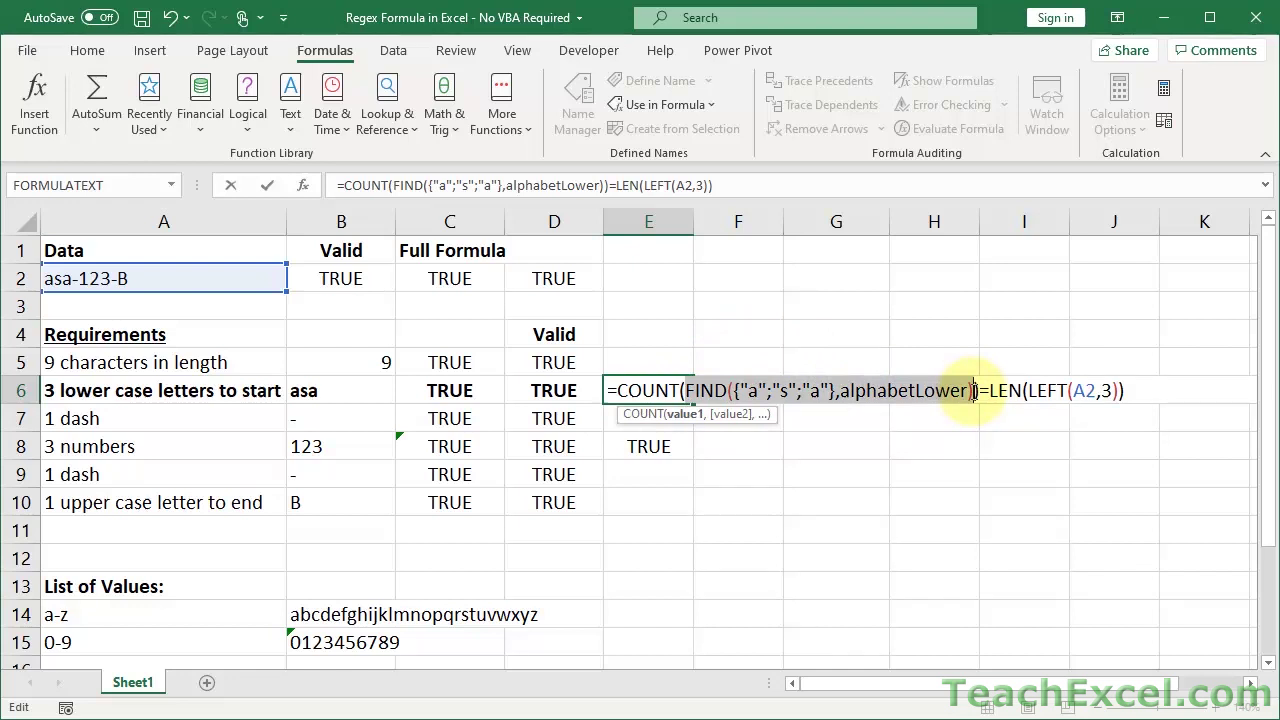
{"action": "key", "text": "F9"}
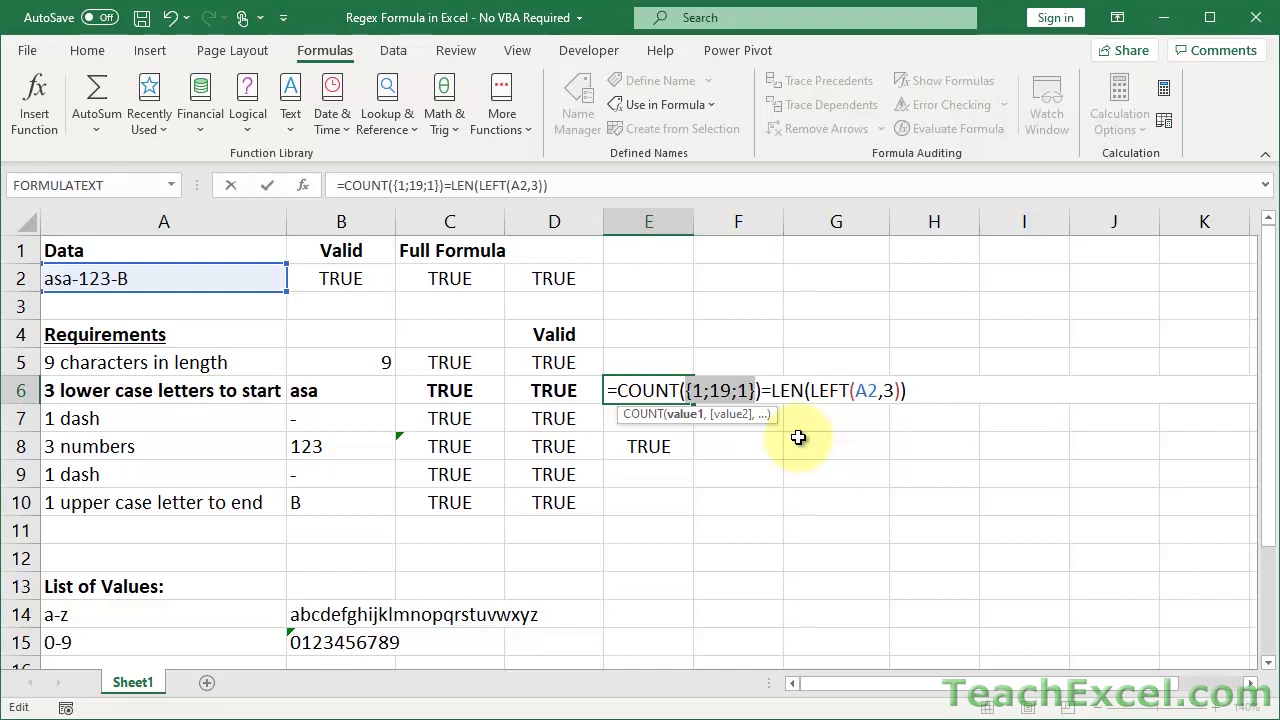
{"action": "left_click_drag", "start_coordinate": [617, 390], "coordinate": [761, 390]}
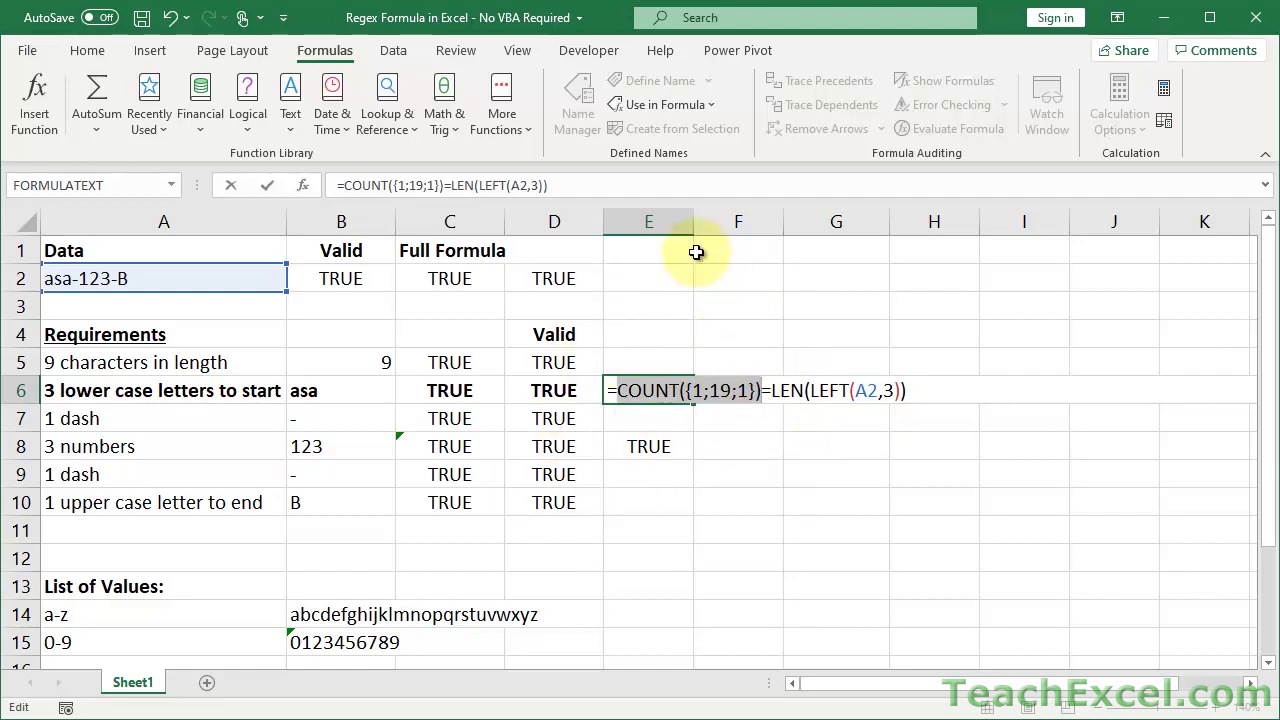
{"action": "type", "text": "3"}
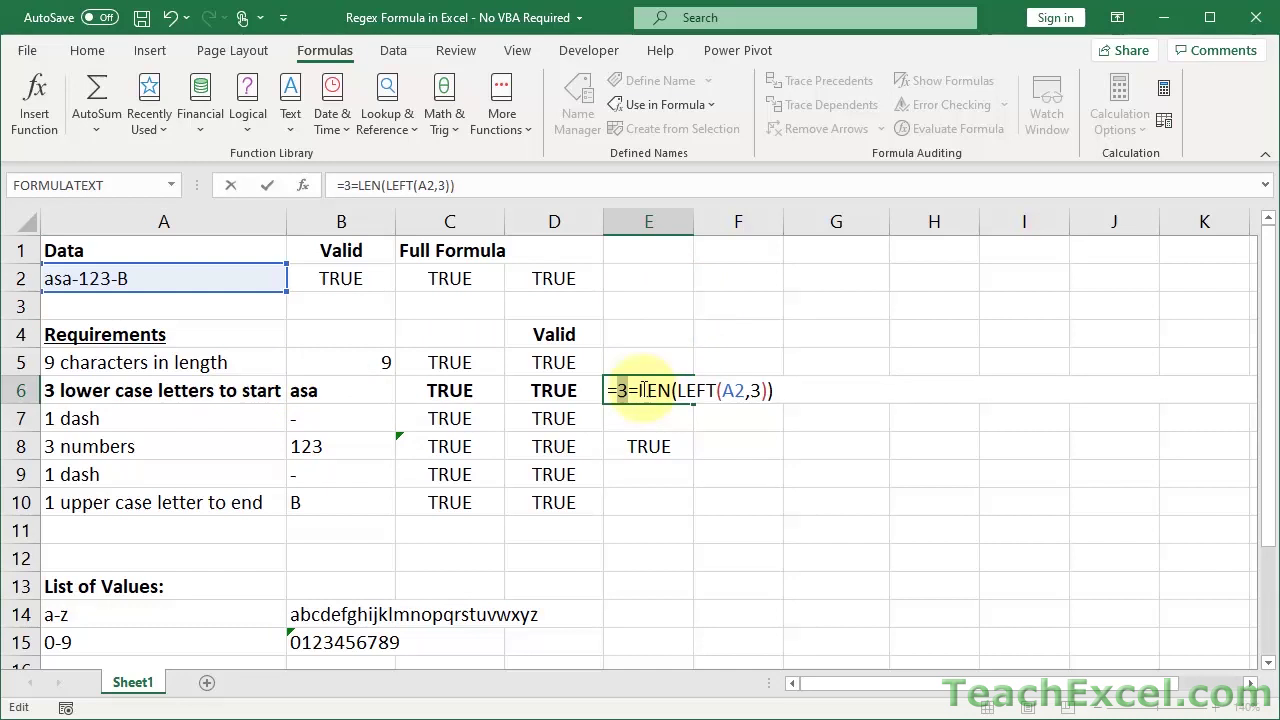
{"action": "left_click_drag", "start_coordinate": [638, 390], "coordinate": [769, 390]}
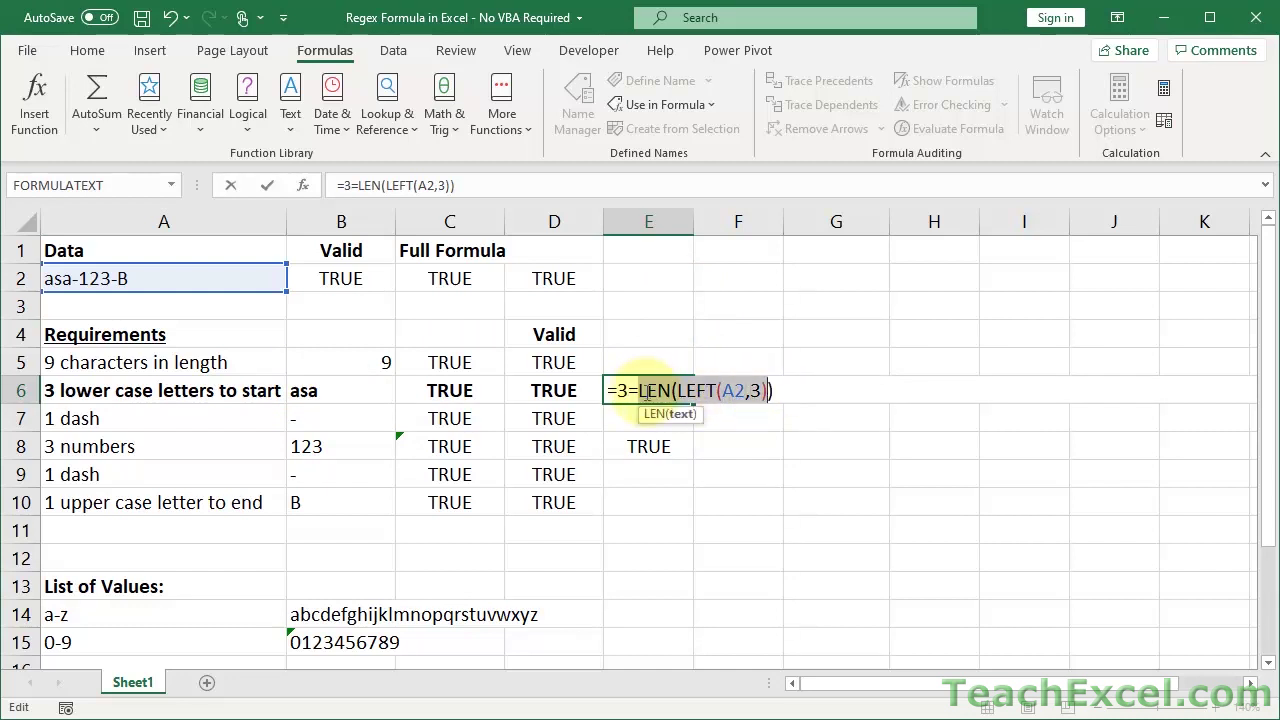
{"action": "key", "text": "F9"}
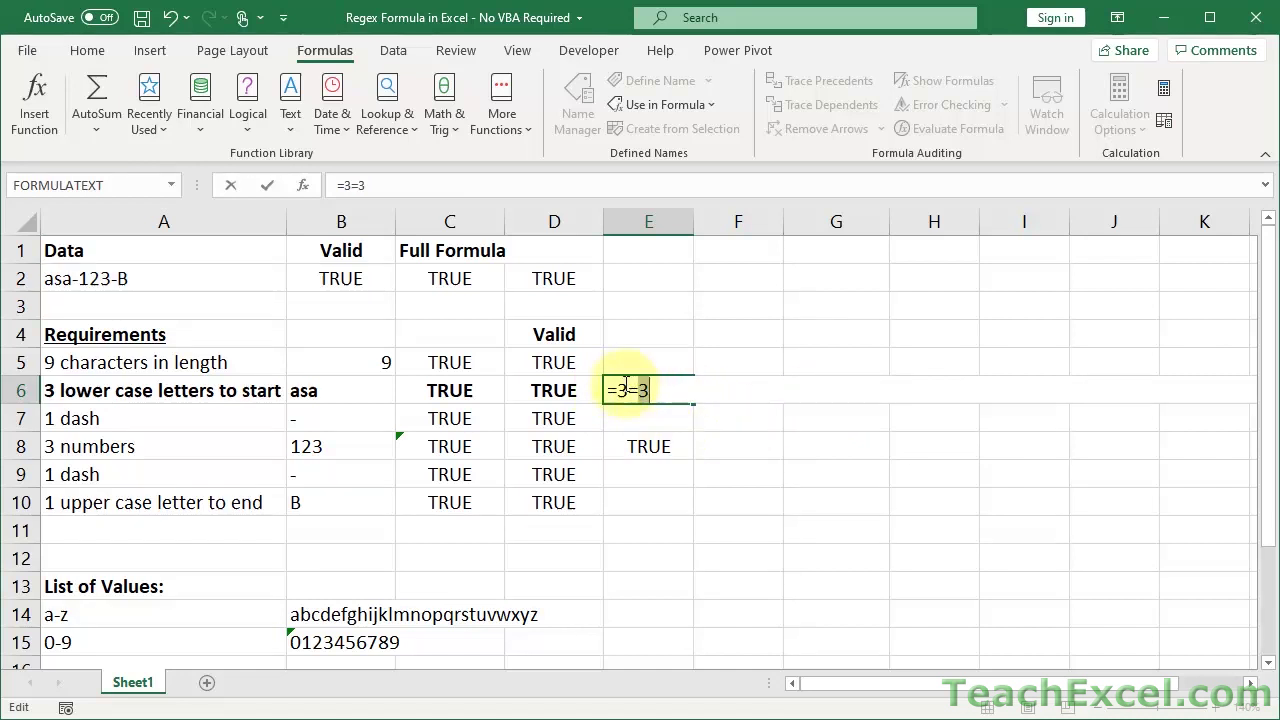
{"action": "double_click", "coordinate": [660, 388]}
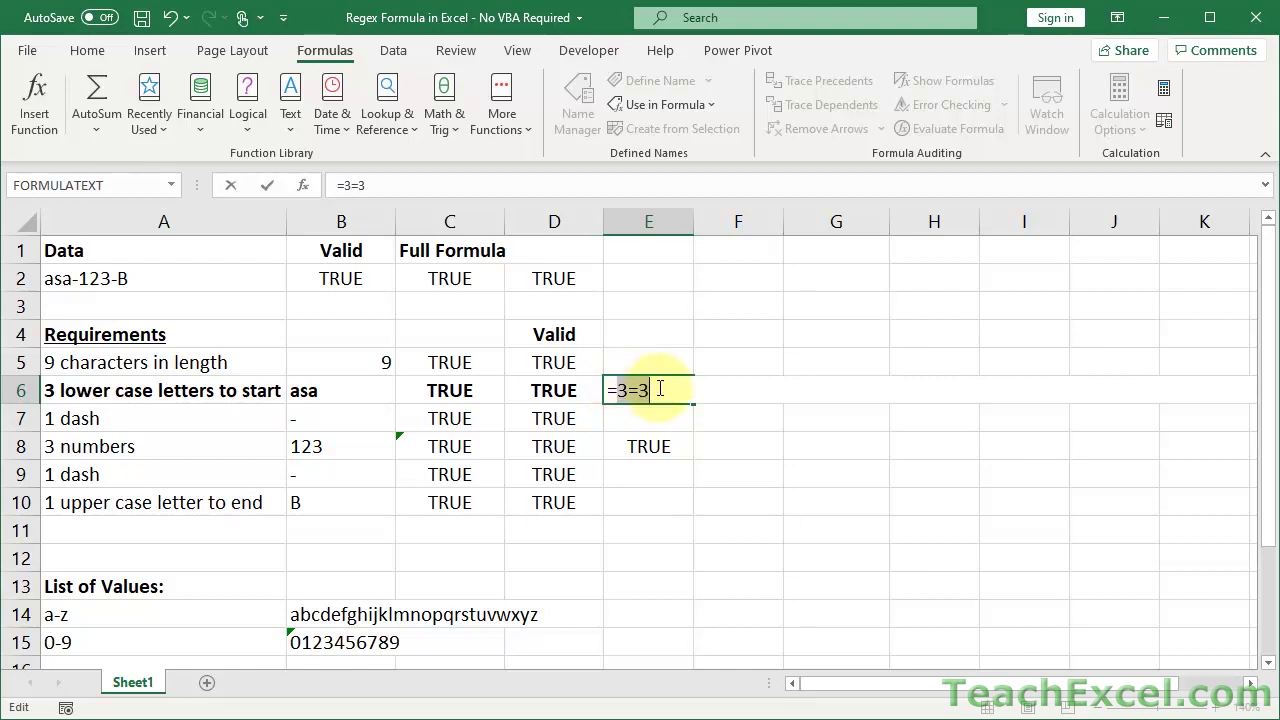
{"action": "key", "text": "F9"}
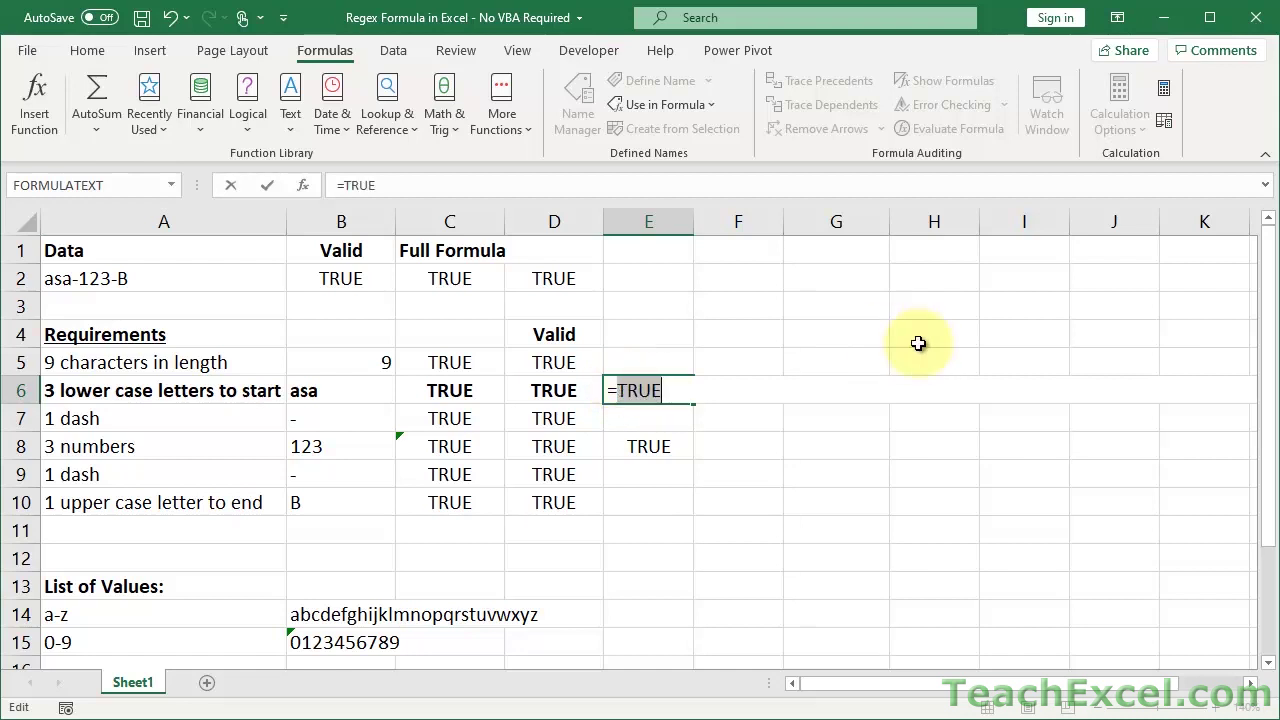
{"action": "key", "text": "Escape"}
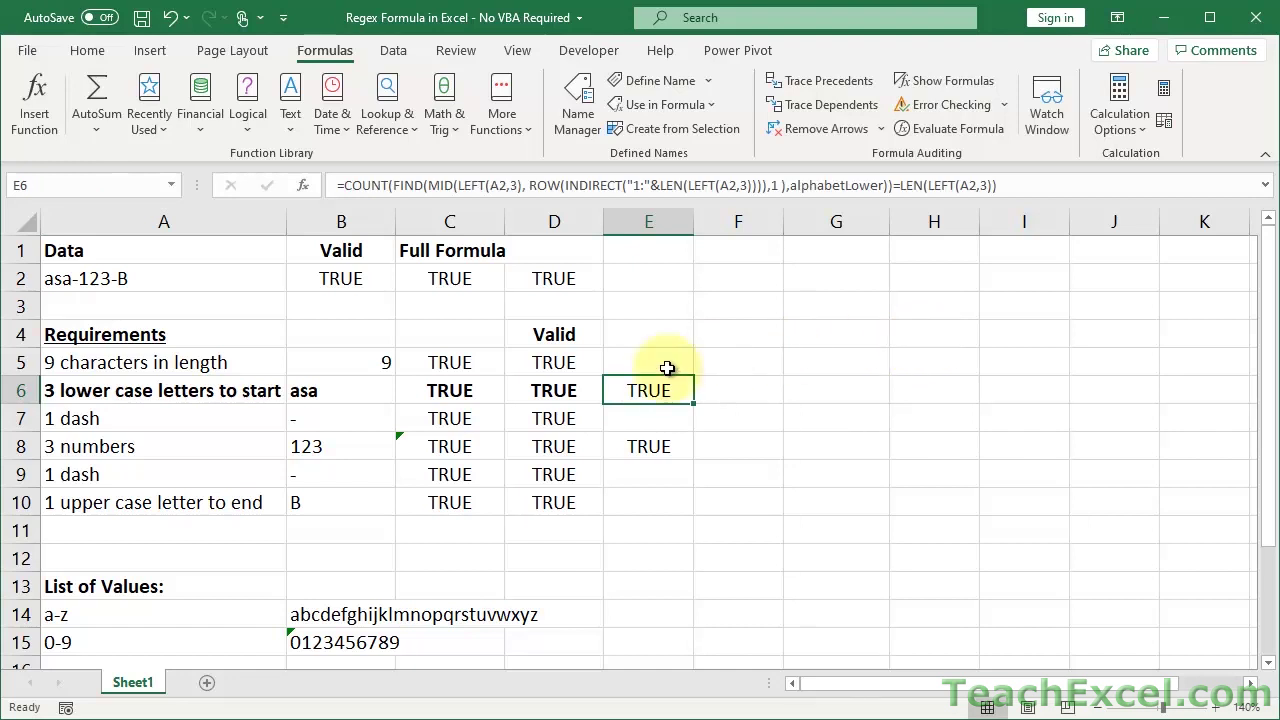
{"action": "double_click", "coordinate": [647, 390]}
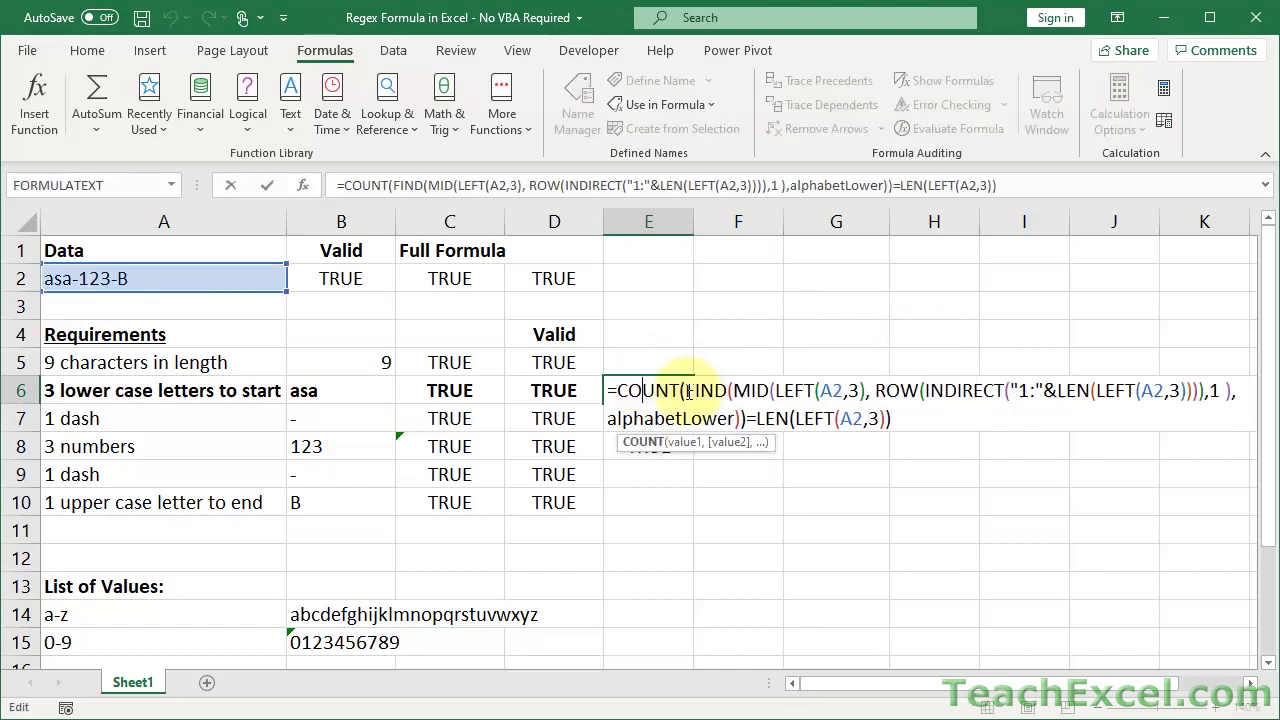
{"action": "left_click_drag", "start_coordinate": [686, 392], "coordinate": [744, 420]}
{"action": "key", "text": "ctrl+c"}
{"action": "key", "text": "Escape"}
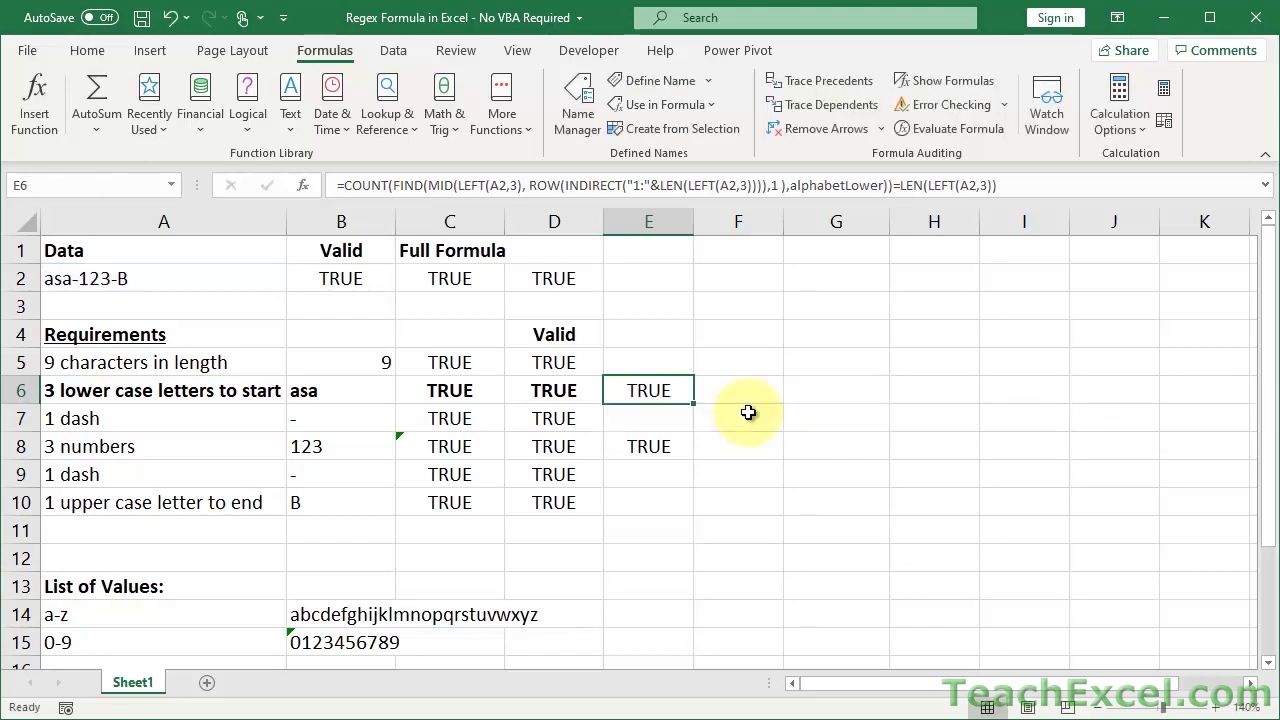
Enter the copied FIND expression as a formula in F6, spilling down, and remove its bold
{"action": "left_click", "coordinate": [760, 383]}
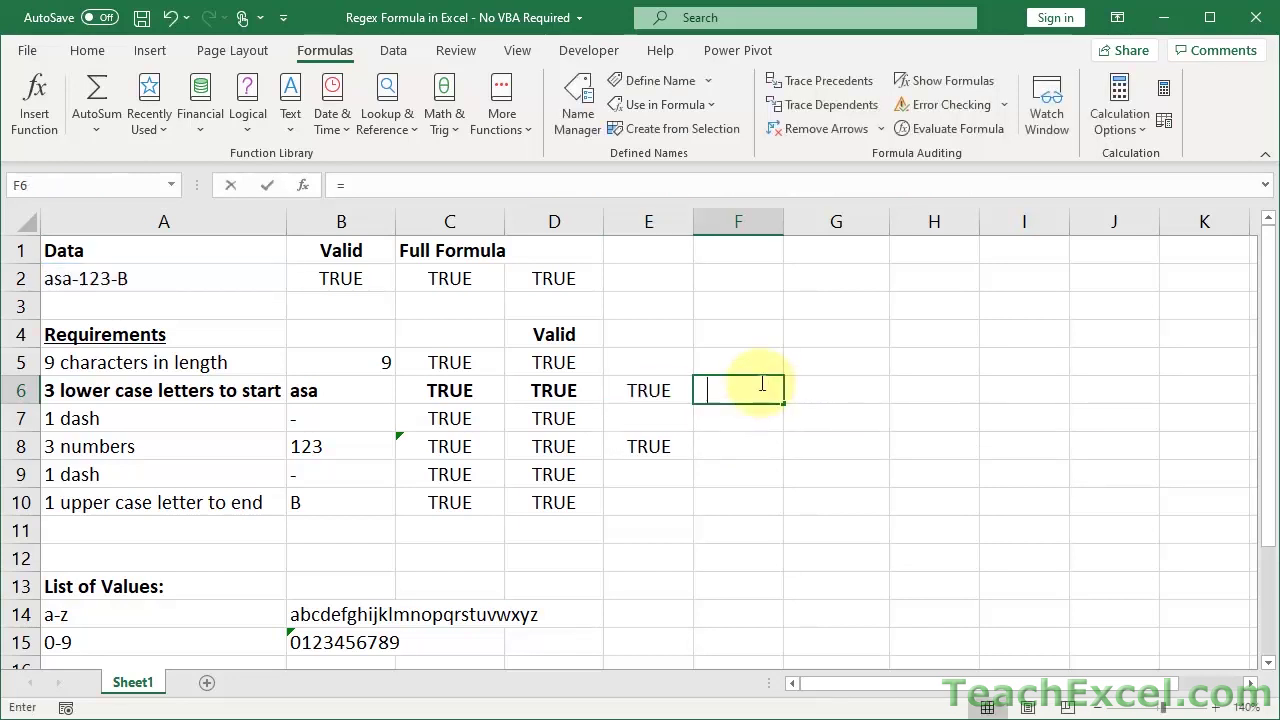
{"action": "type", "text": "="}
{"action": "key", "text": "ctrl+v"}
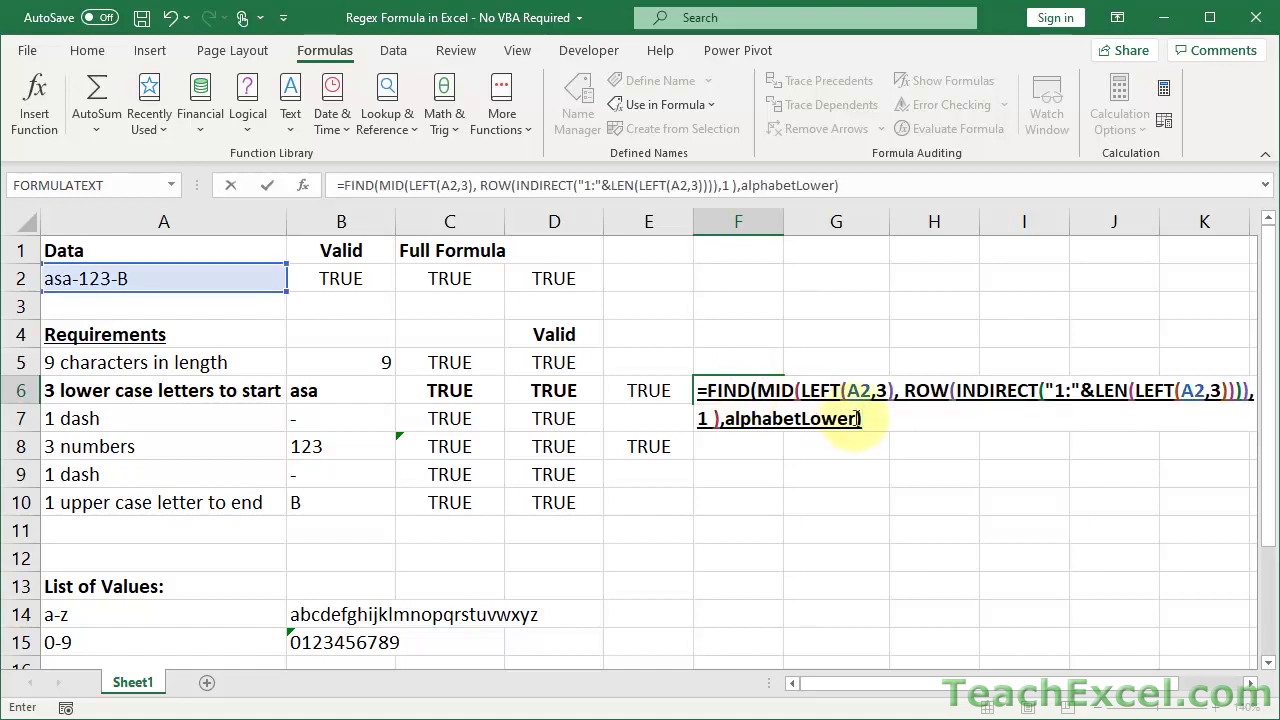
{"action": "key", "text": "ctrl+Return"}
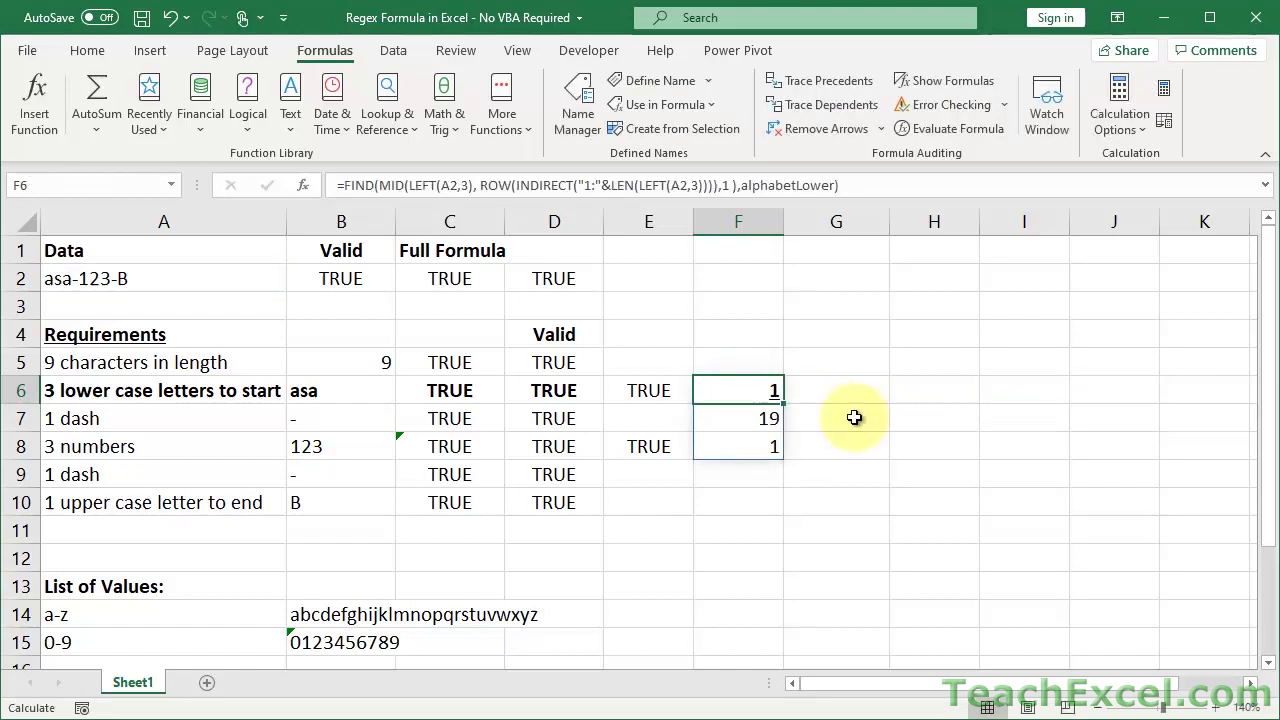
{"action": "key", "text": "ctrl+b"}
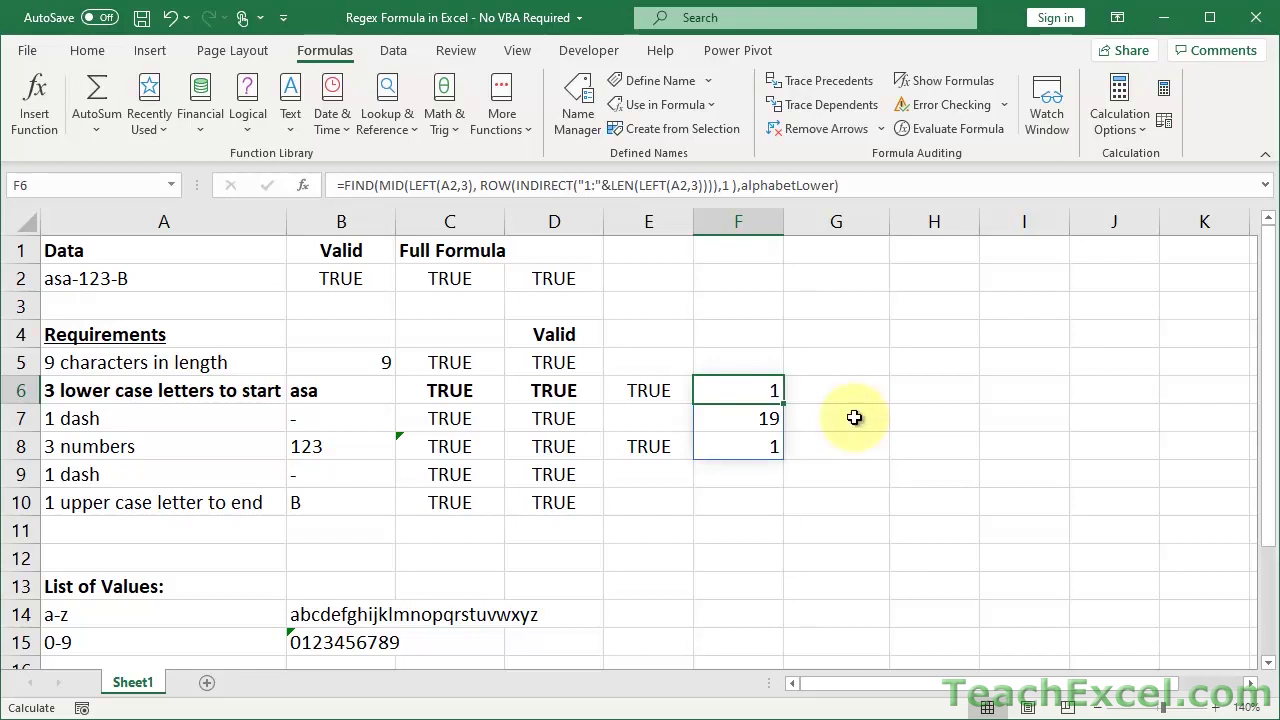
Check the spilled FIND results 1, 19 and 1 in F6:F8, leaving the formula unchanged
{"action": "double_click", "coordinate": [736, 393]}
{"action": "key", "text": "Return"}
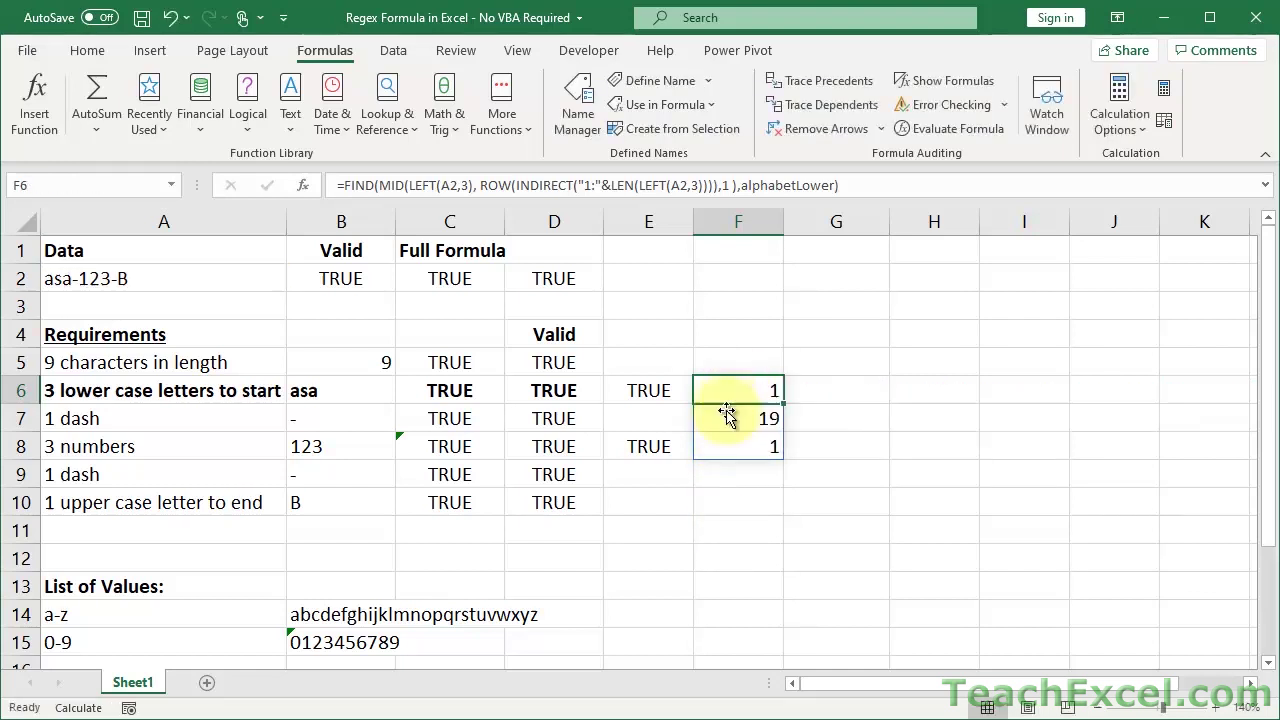
{"action": "left_click", "coordinate": [726, 414]}
{"action": "left_click", "coordinate": [726, 438]}
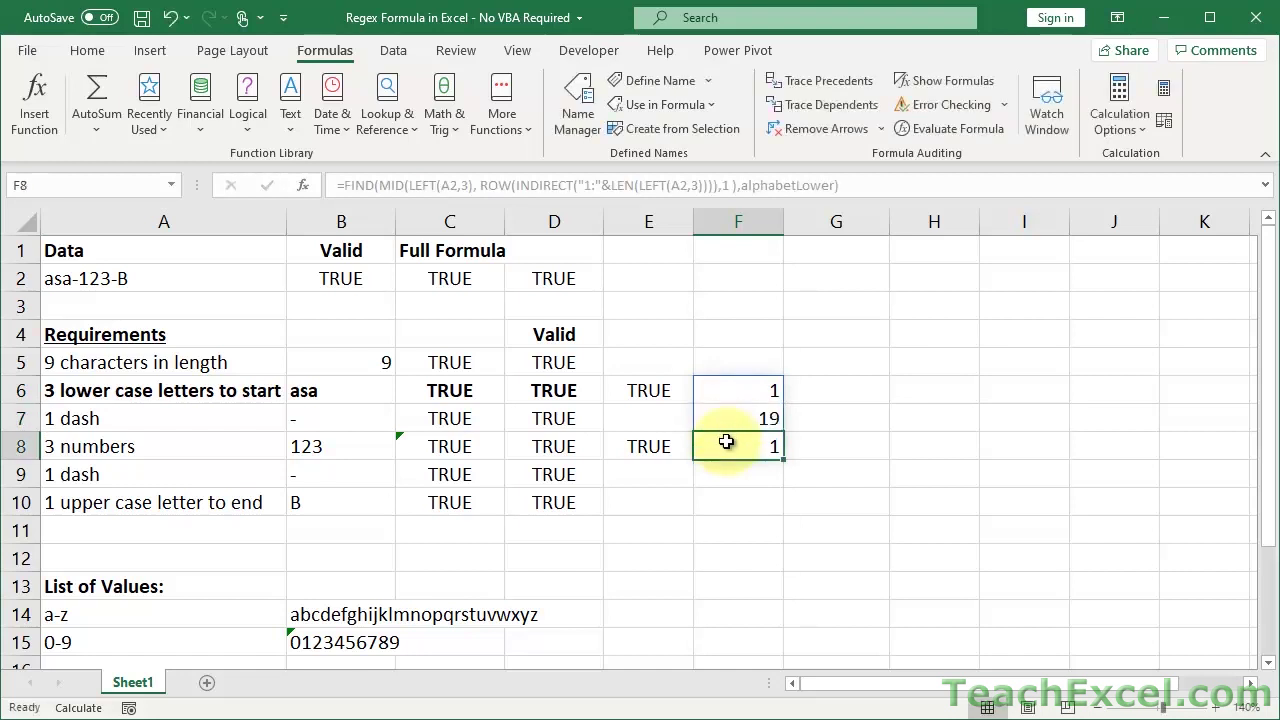
{"action": "key", "text": "BackSpace"}
{"action": "key", "text": "Escape"}
{"action": "left_click", "coordinate": [708, 390]}
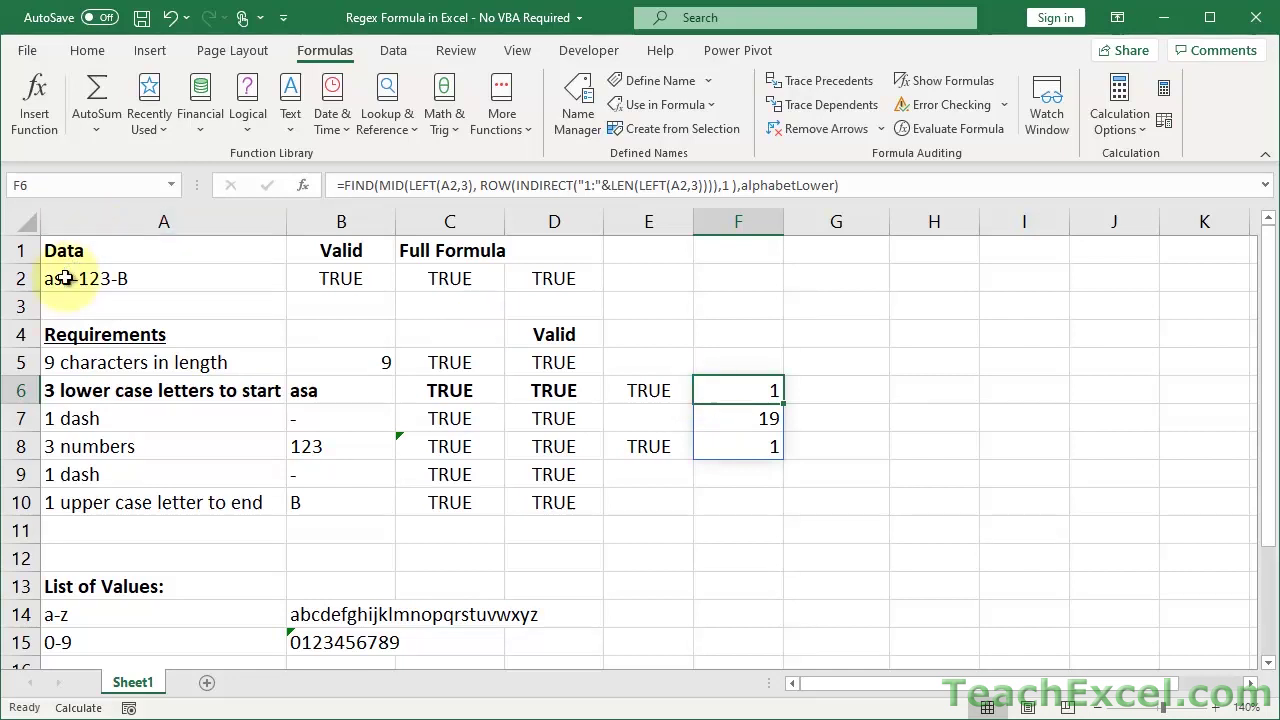
Change A2's sample to a1a-123-B and check F6:F8, where F7 now shows #VALUE!
{"action": "double_click", "coordinate": [60, 280]}
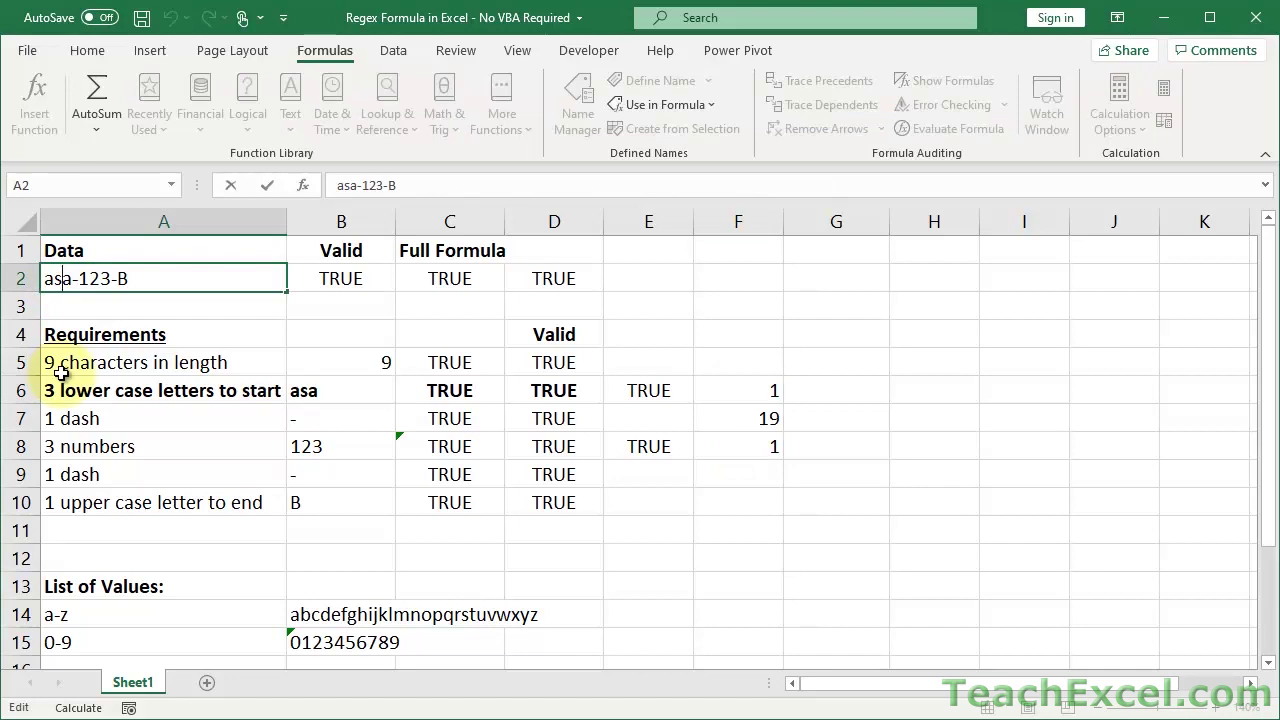
{"action": "key", "text": "Delete"}
{"action": "type", "text": "1"}
{"action": "key", "text": "Return"}
{"action": "left_click", "coordinate": [760, 398]}
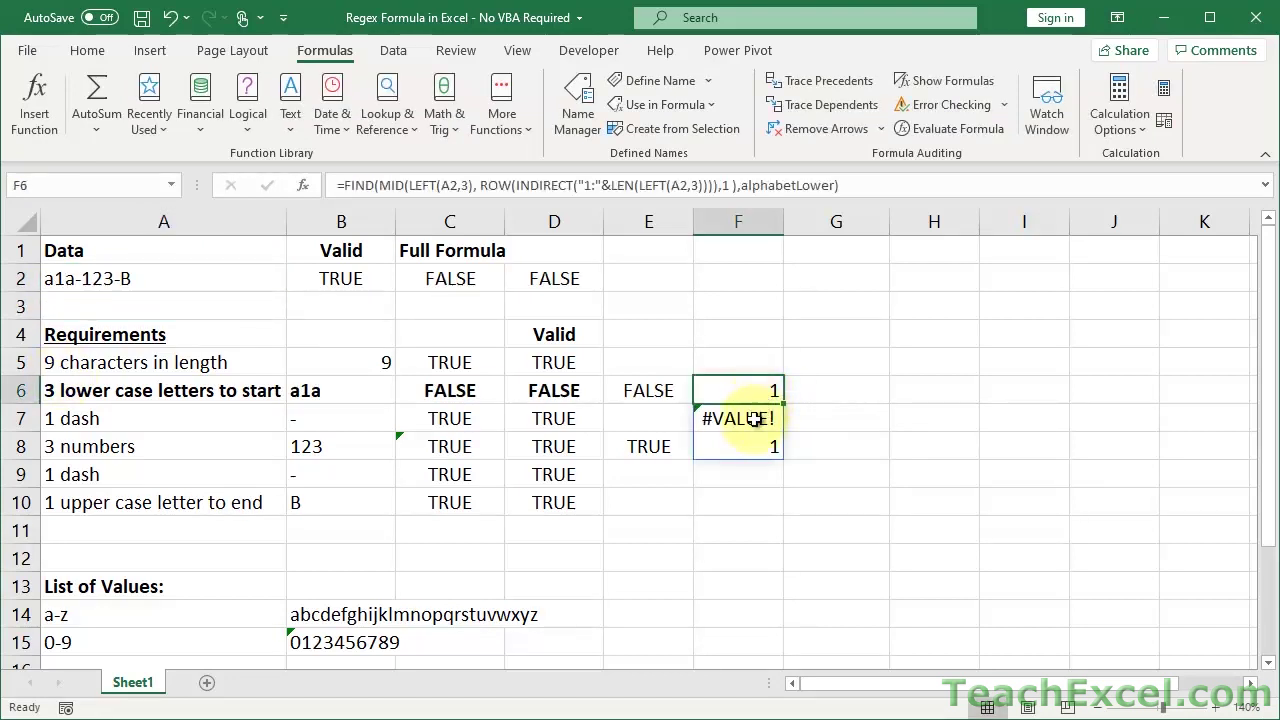
{"action": "left_click", "coordinate": [752, 418]}
{"action": "left_click", "coordinate": [752, 443]}
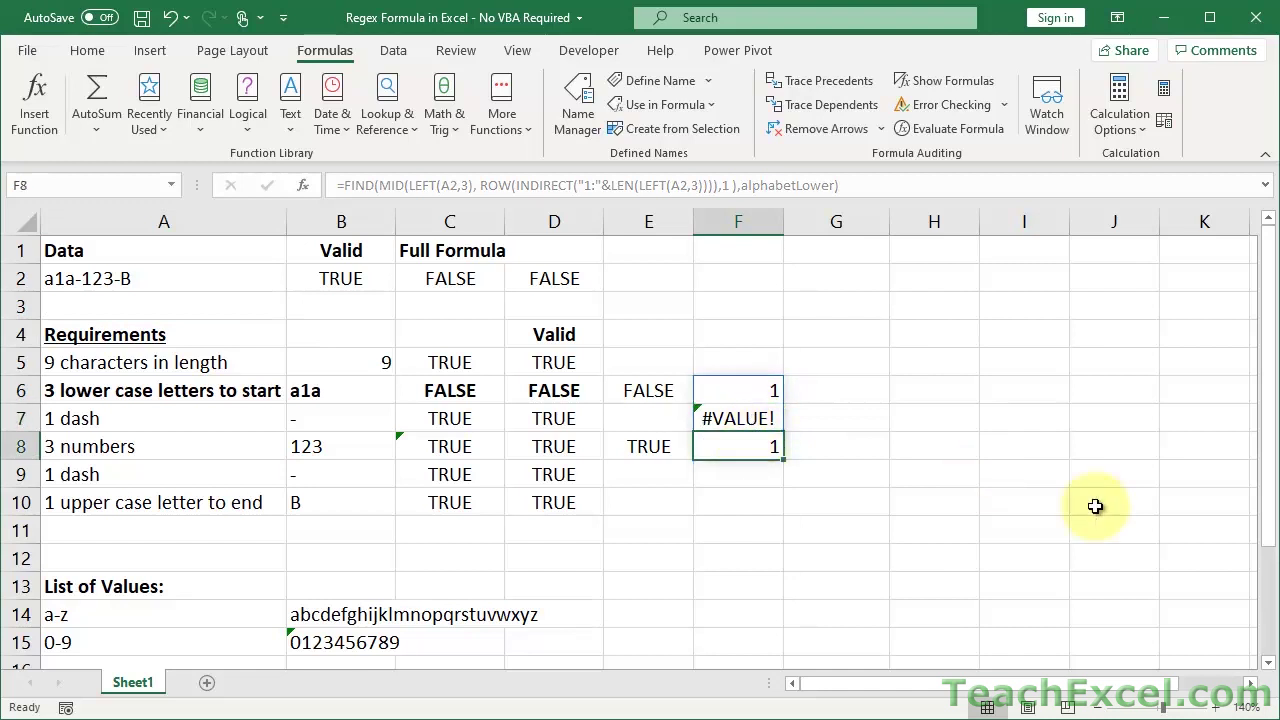
{"action": "left_click", "coordinate": [632, 414]}
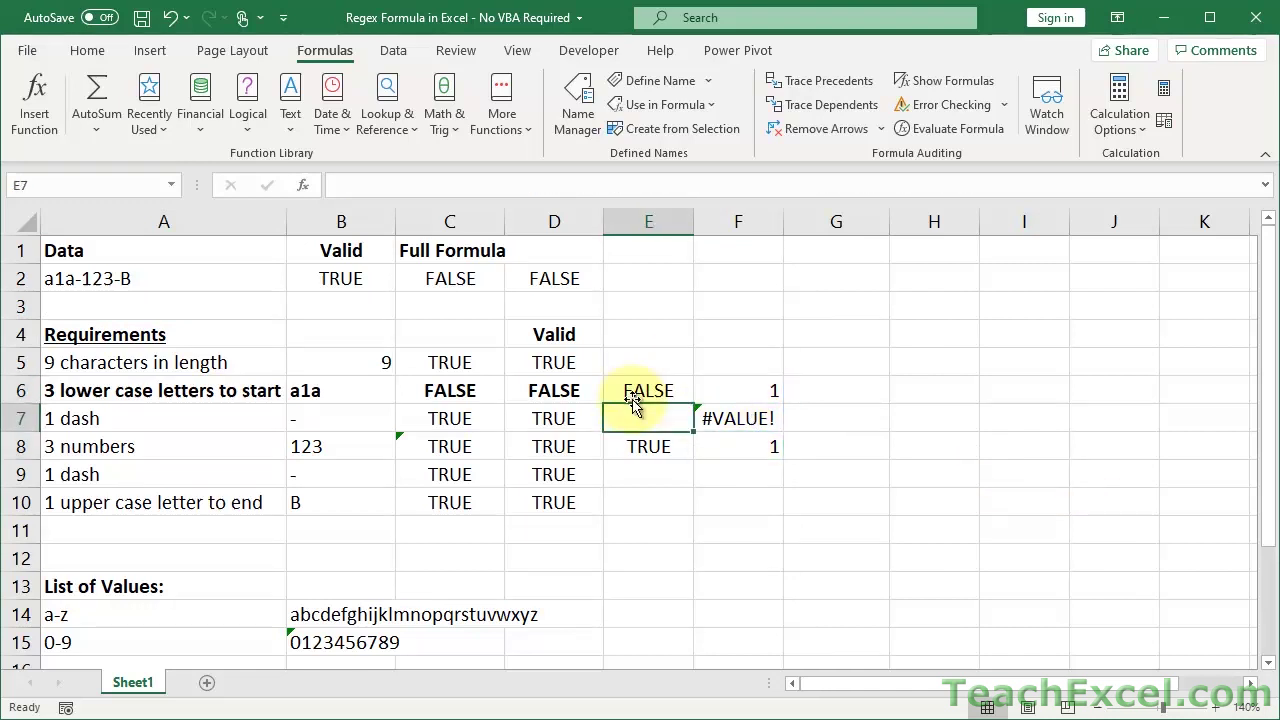
F9-evaluate E6's FIND, COUNT (2), LEN (3) and comparison (FALSE), then discard the evaluation
{"action": "double_click", "coordinate": [630, 393]}
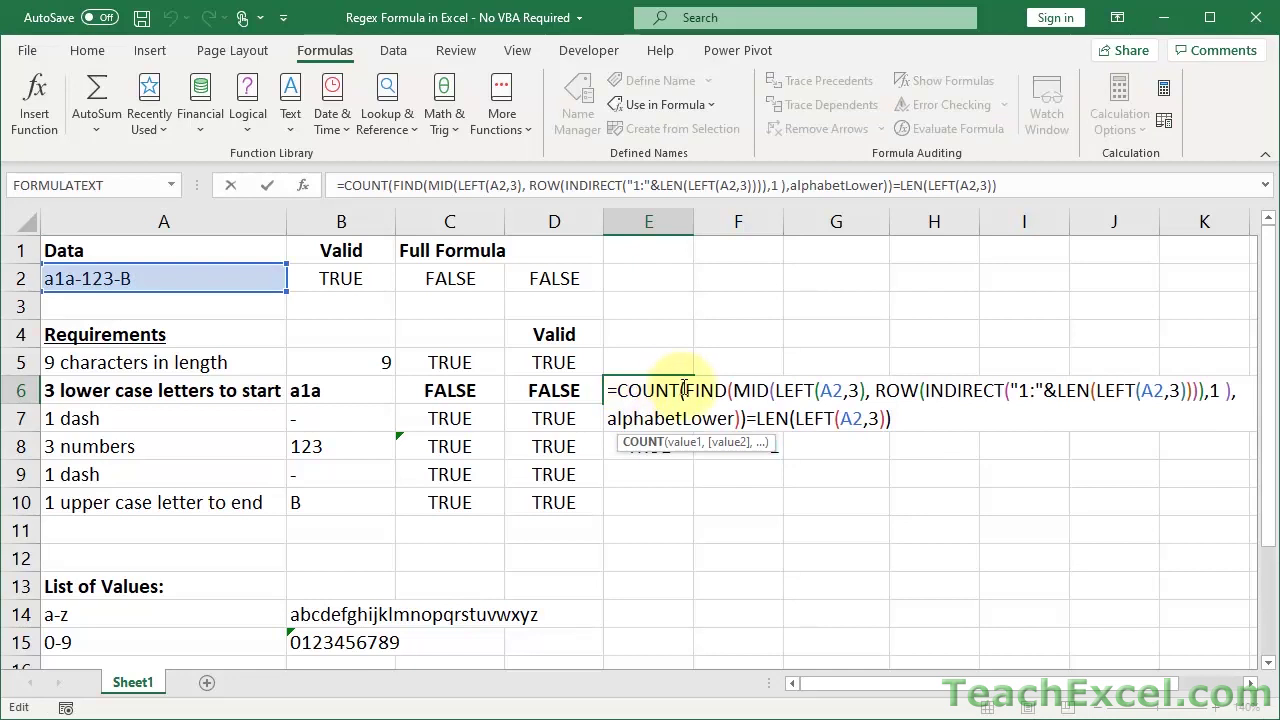
{"action": "left_click_drag", "start_coordinate": [685, 390], "coordinate": [741, 418]}
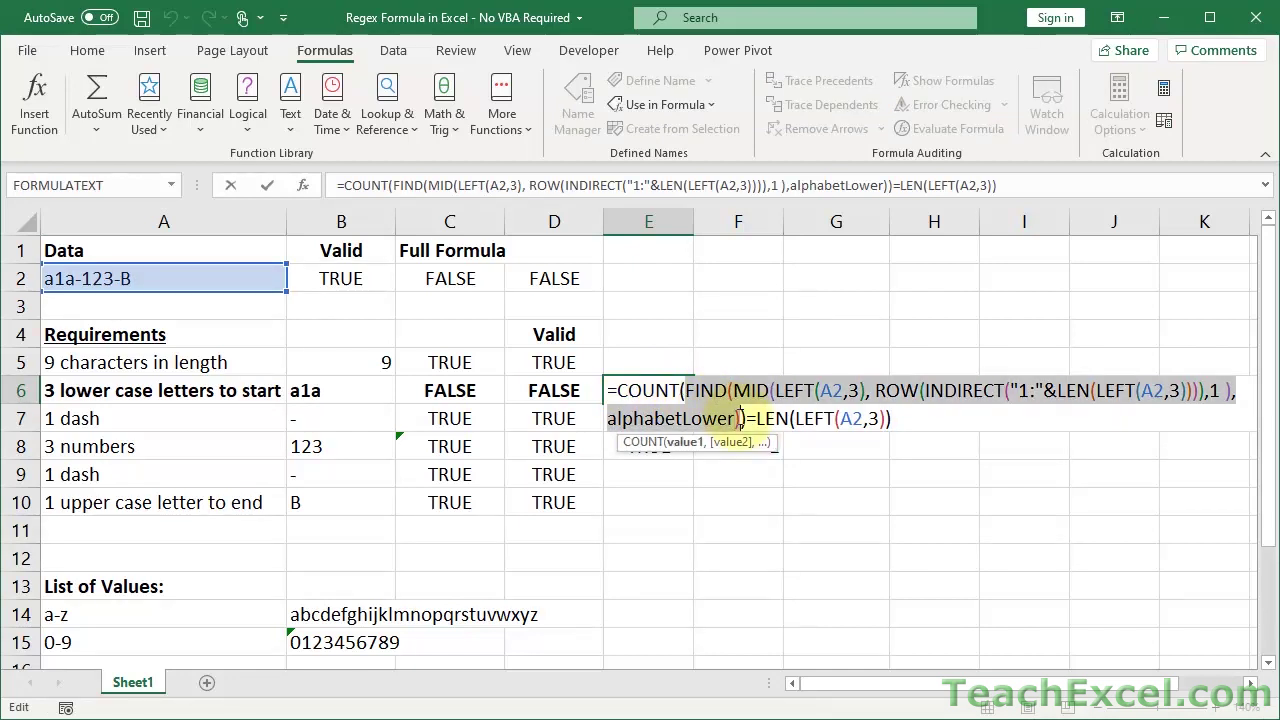
{"action": "key", "text": "F9"}
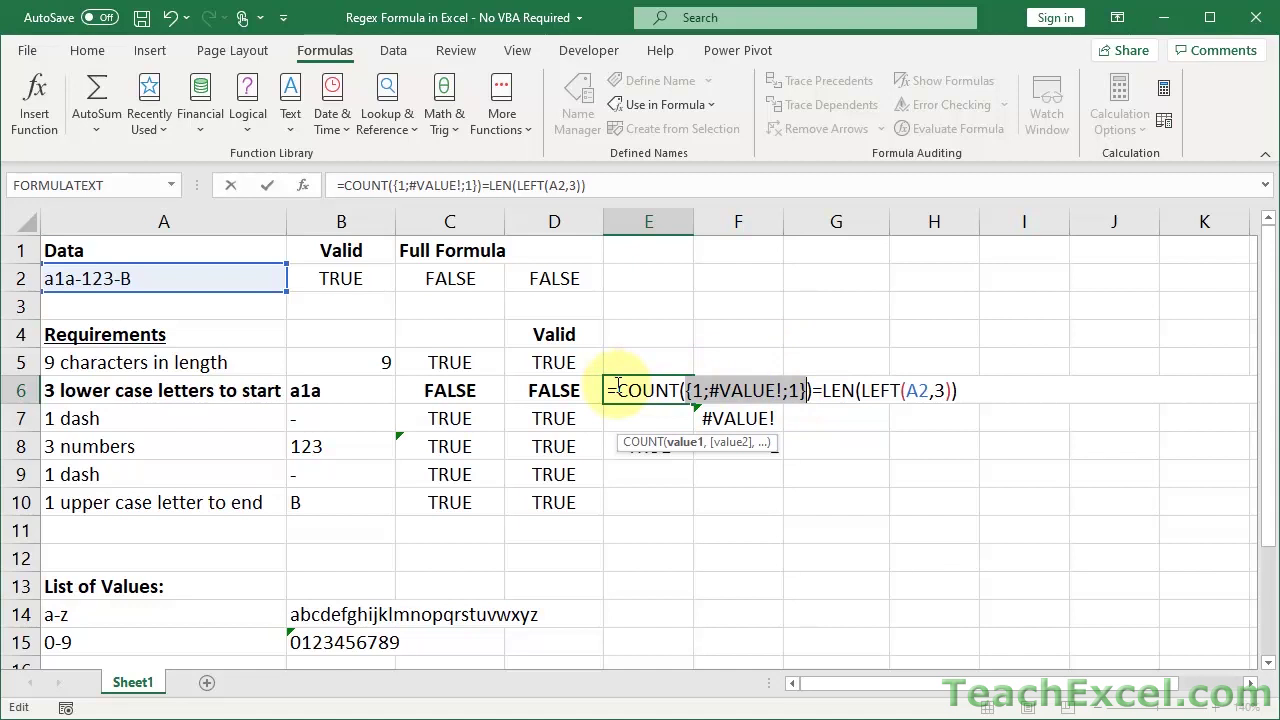
{"action": "left_click_drag", "start_coordinate": [618, 389], "coordinate": [815, 385]}
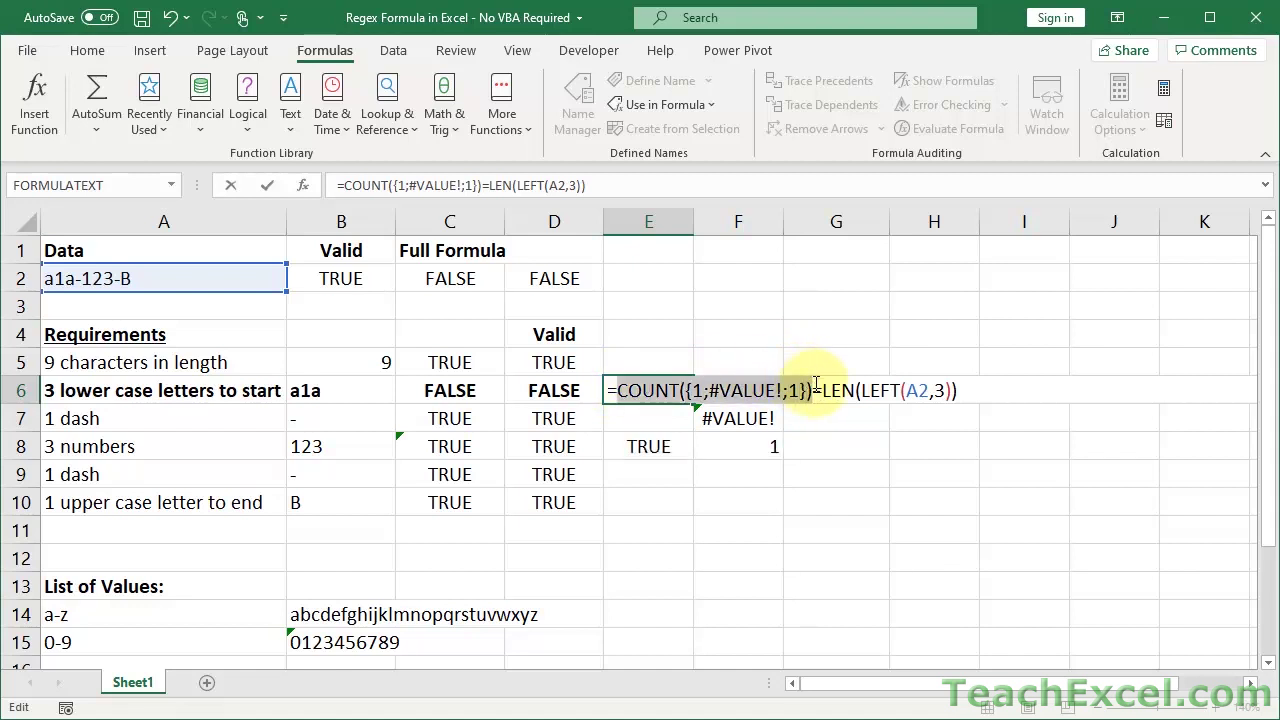
{"action": "key", "text": "F9"}
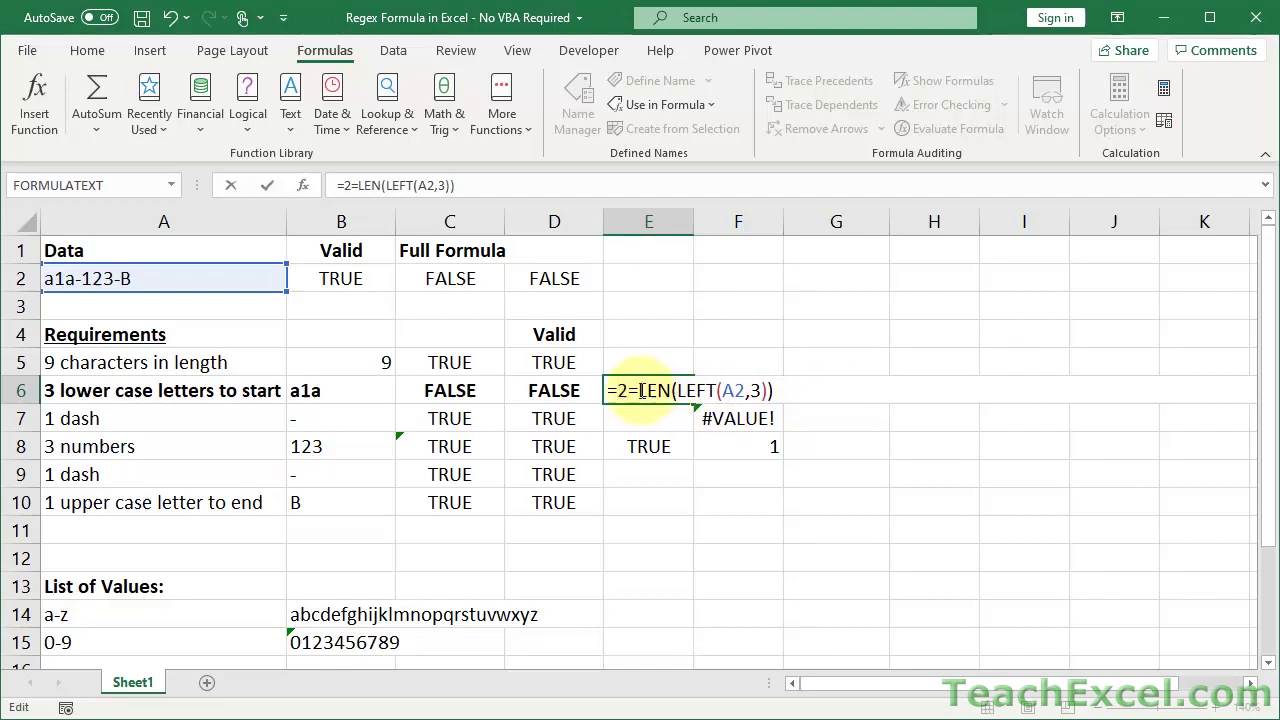
{"action": "left_click_drag", "start_coordinate": [639, 390], "coordinate": [776, 390]}
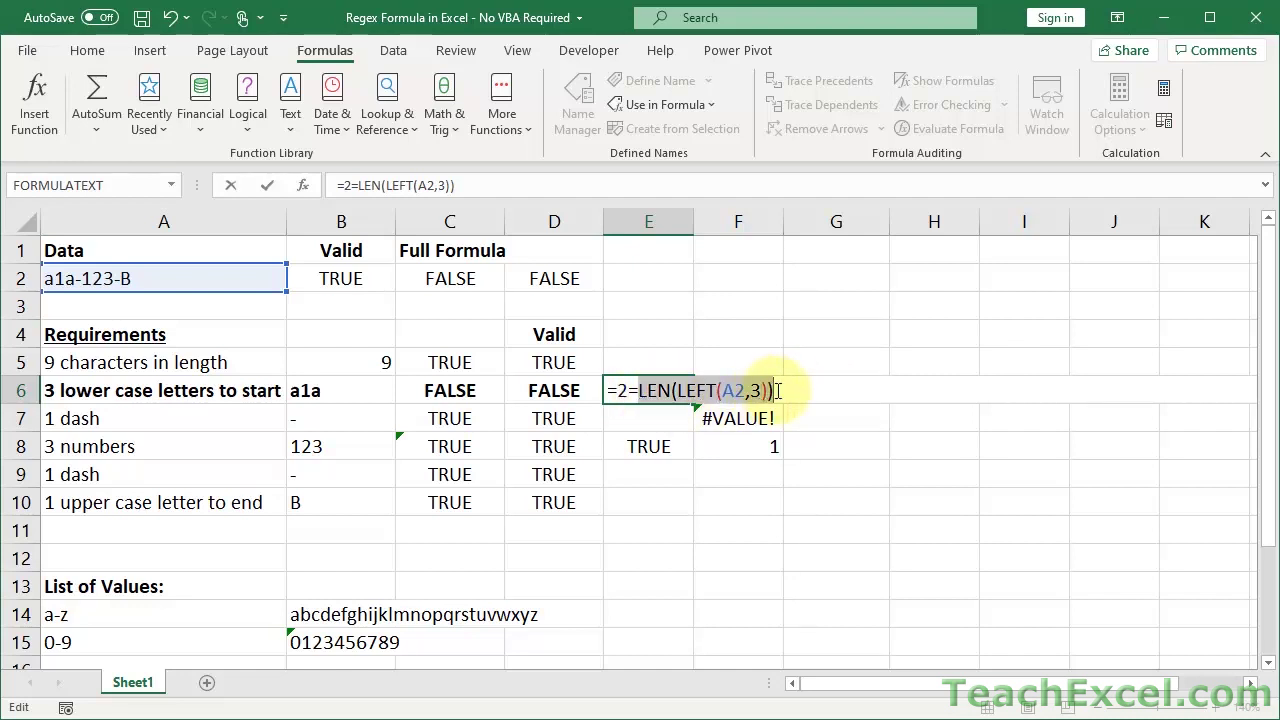
{"action": "key", "text": "F9"}
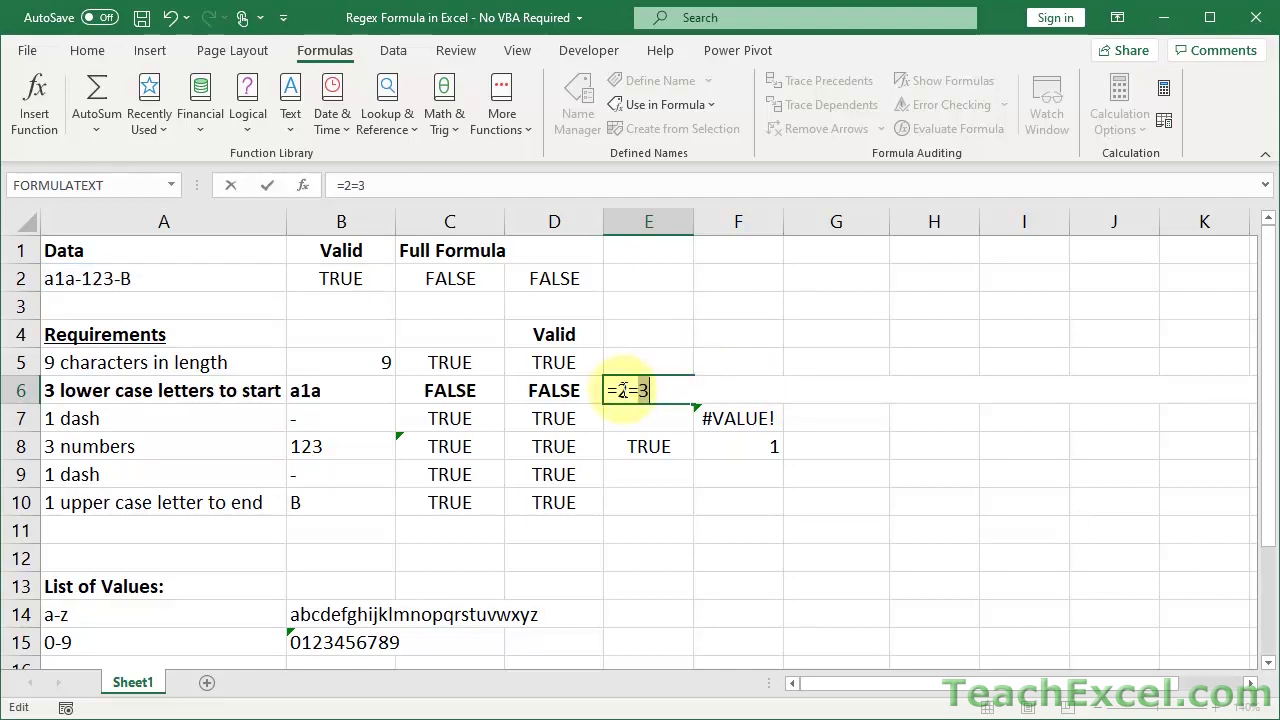
{"action": "left_click_drag", "start_coordinate": [648, 392], "coordinate": [613, 392]}
{"action": "key", "text": "F9"}
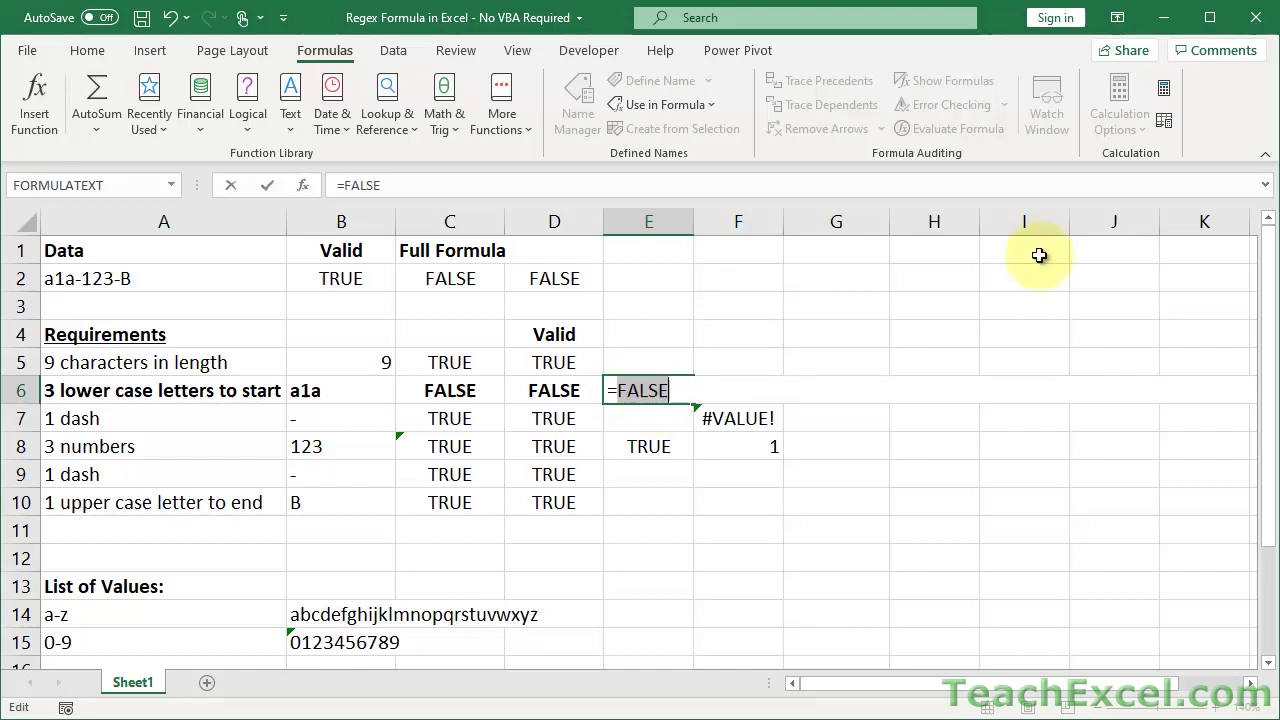
{"action": "key", "text": "Escape"}
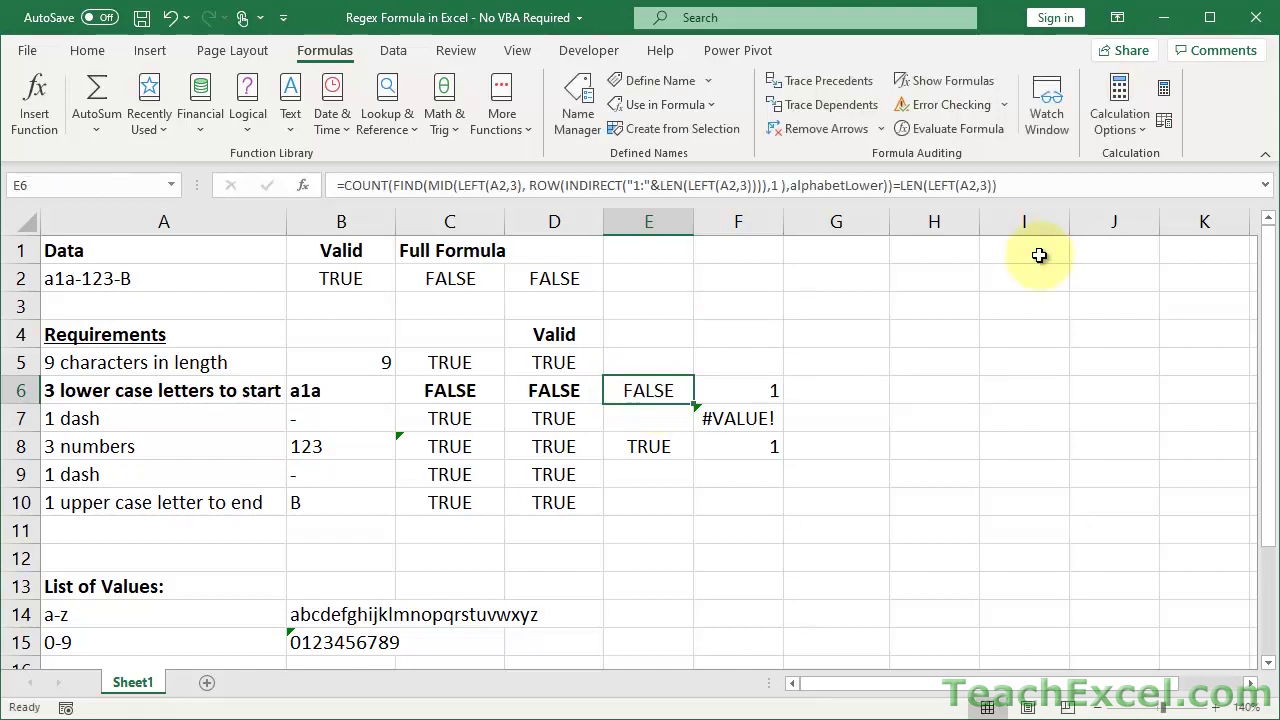
{"action": "double_click", "coordinate": [637, 390]}
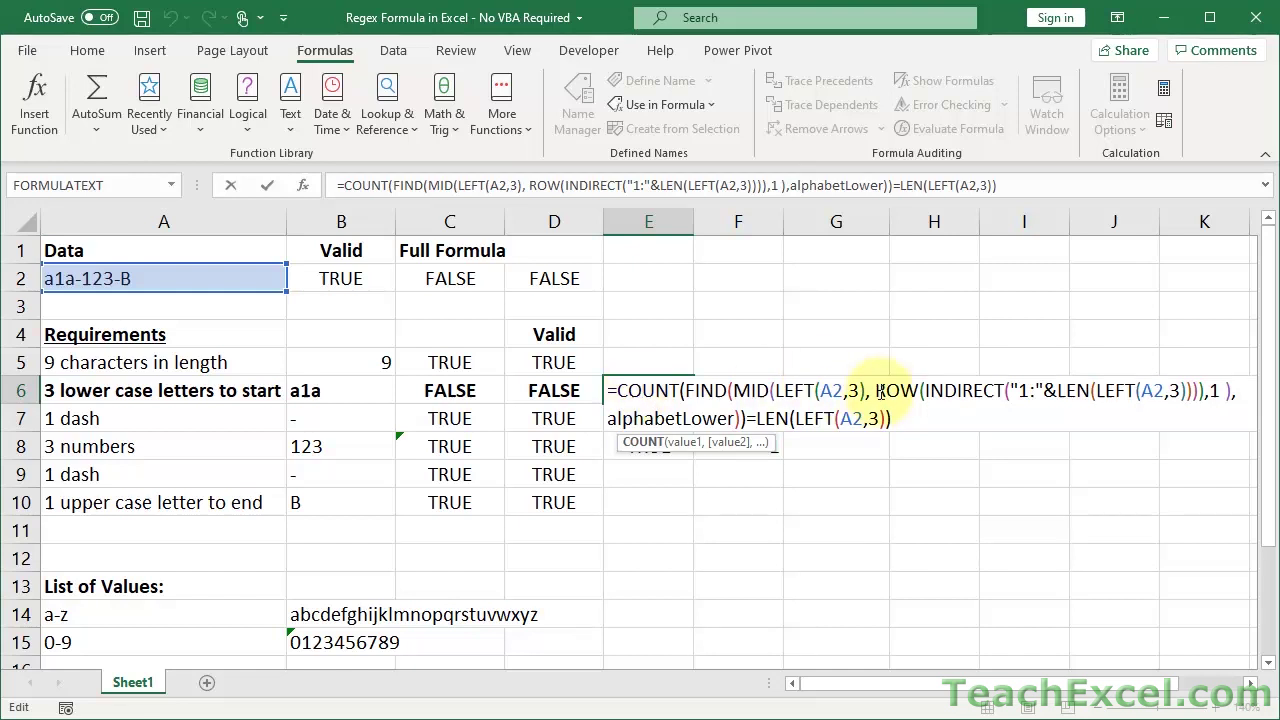
{"action": "left_click_drag", "start_coordinate": [877, 391], "coordinate": [1206, 395]}
{"action": "key", "text": "Escape"}
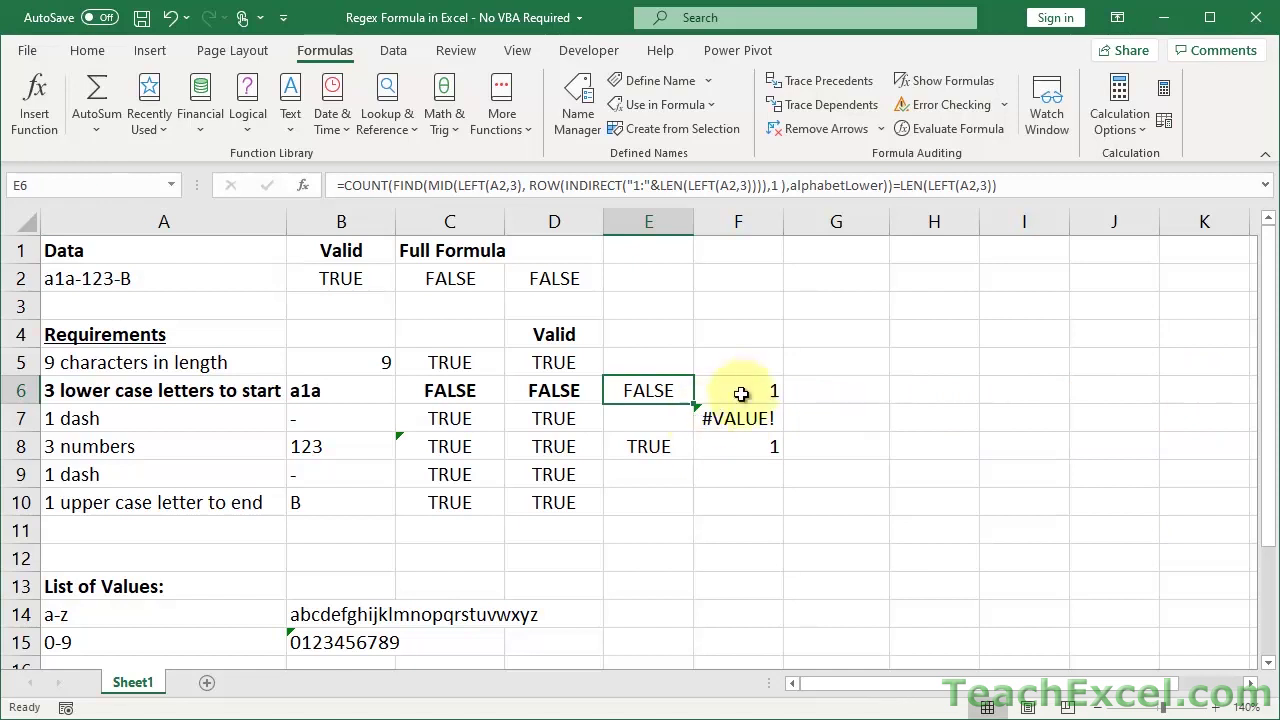
{"action": "double_click", "coordinate": [742, 391]}
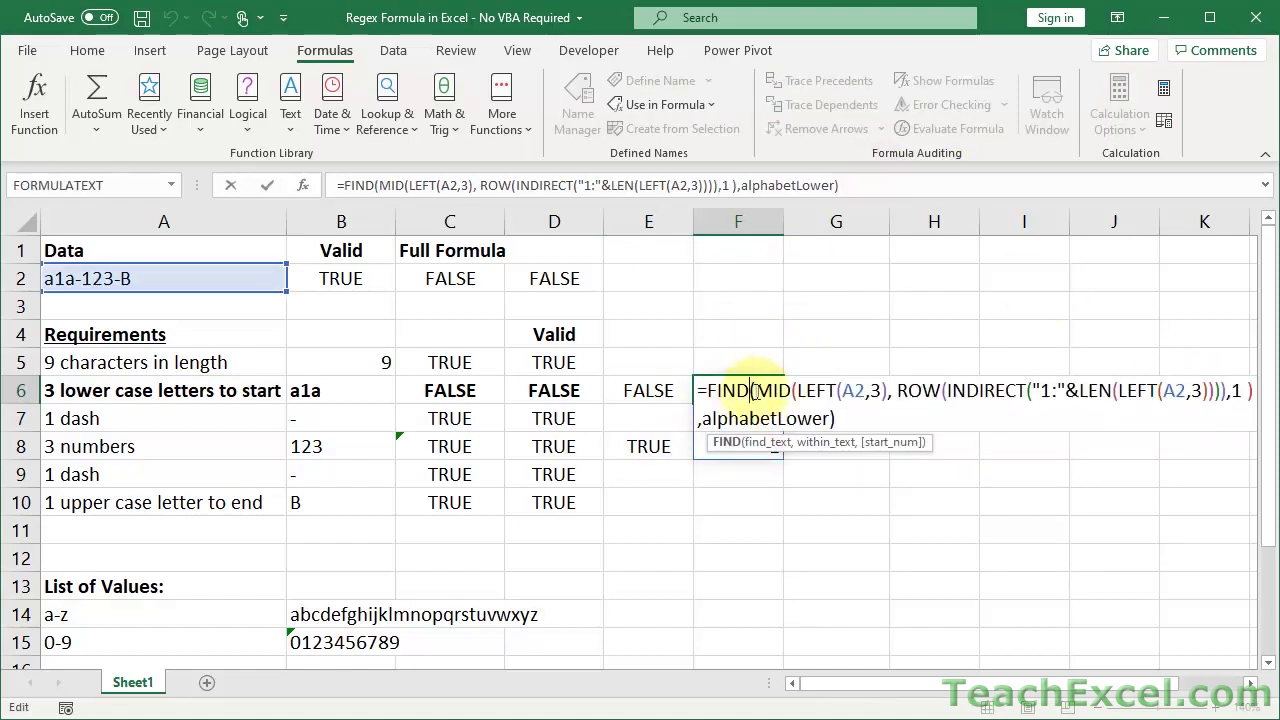
{"action": "left_click_drag", "start_coordinate": [752, 391], "coordinate": [1254, 395]}
{"action": "key", "text": "F9"}
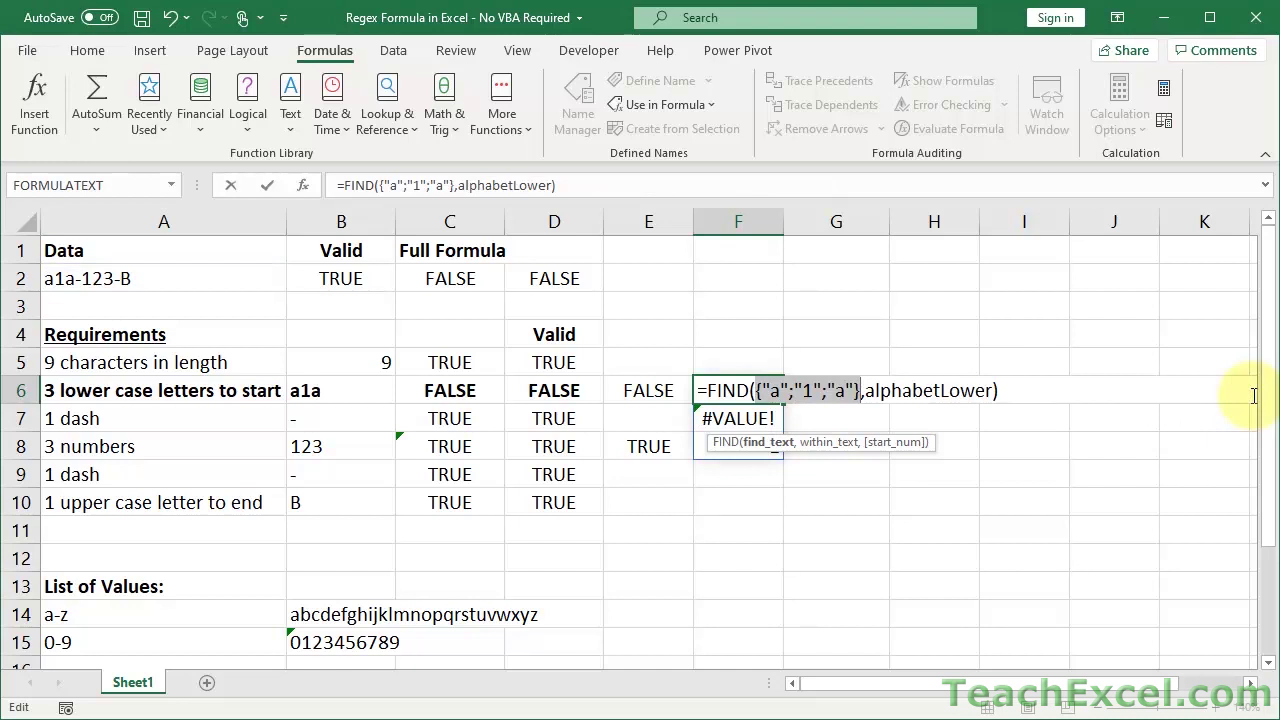
{"action": "key", "text": "ctrl+z"}
{"action": "key", "text": "ctrl+shift+Return"}
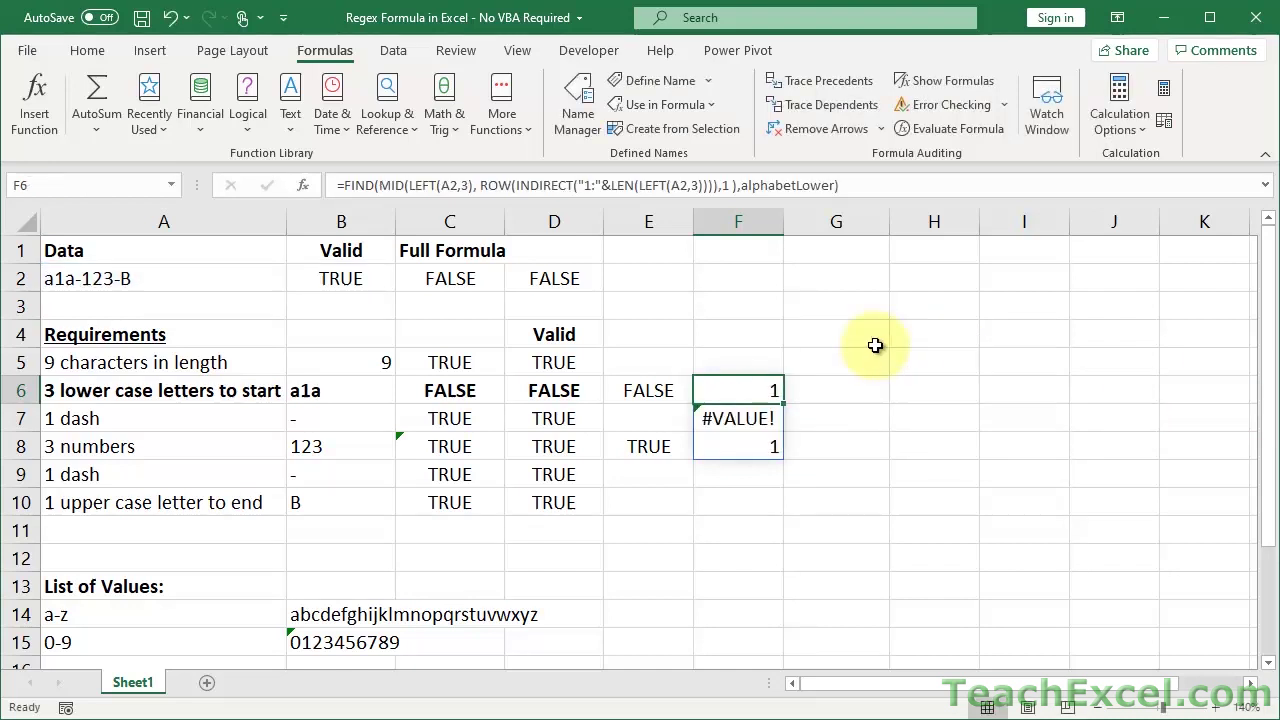
Paste the MID character-splitting formula into G6 so it spills a, 1, a
{"action": "double_click", "coordinate": [823, 393]}
{"action": "type", "text": "=MID(LEFT(A2,3), ROW(INDIRECT(\"1:\"&LEN(LEFT(A2,3)))),1 )"}
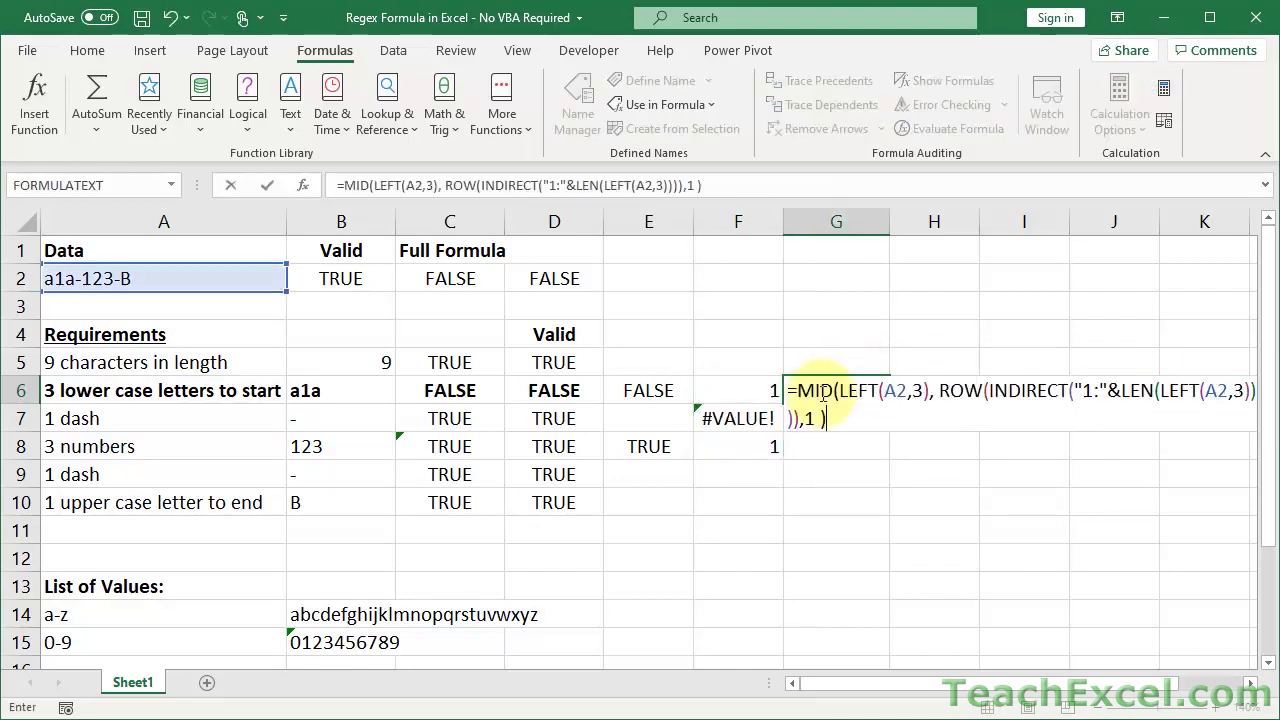
{"action": "key", "text": "Return"}
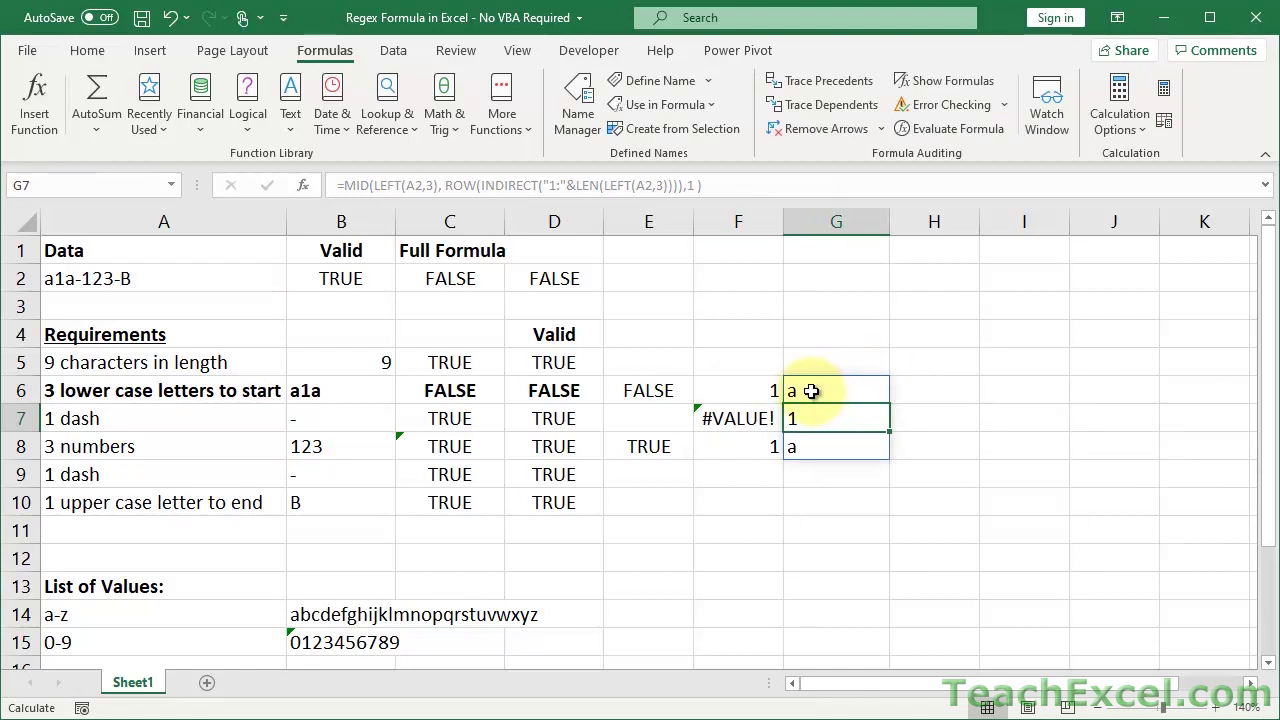
Evaluate G6's LEFT(A2,3) to a1a and ROW(INDIRECT(...)) to {1;2;3}, then cancel the edit
{"action": "double_click", "coordinate": [810, 392]}
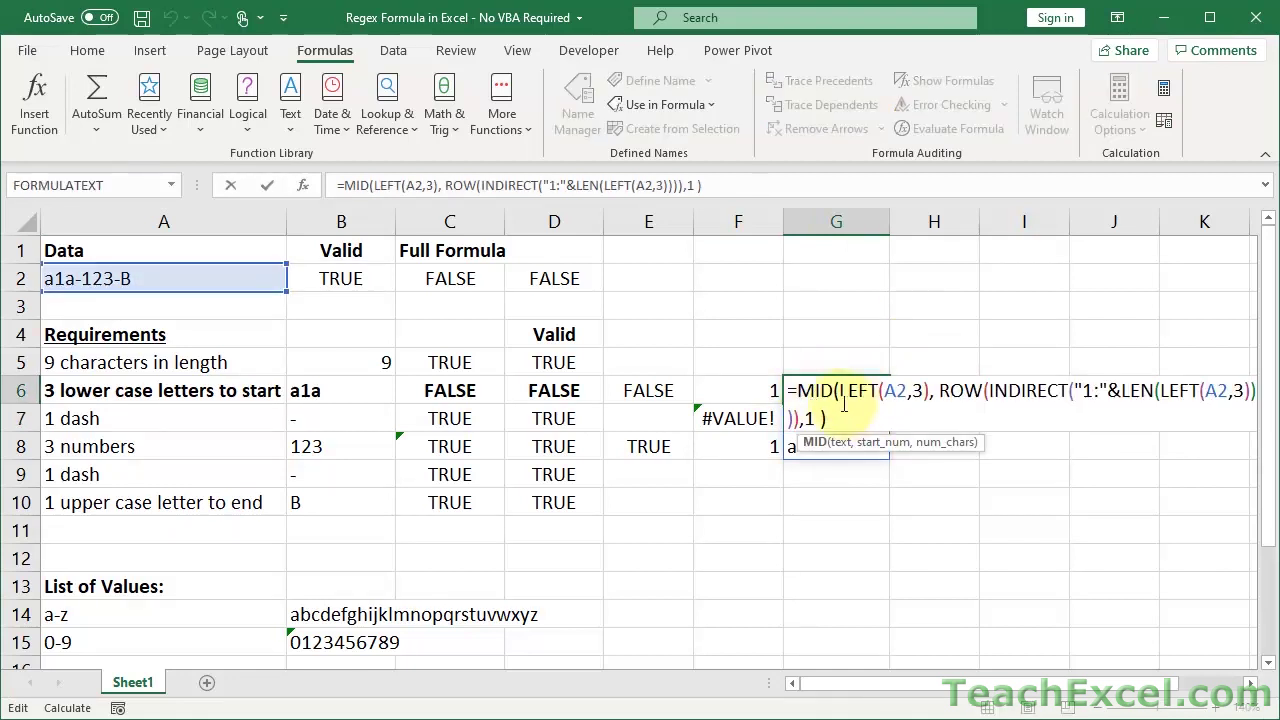
{"action": "left_click_drag", "start_coordinate": [841, 390], "coordinate": [930, 396]}
{"action": "key", "text": "F9"}
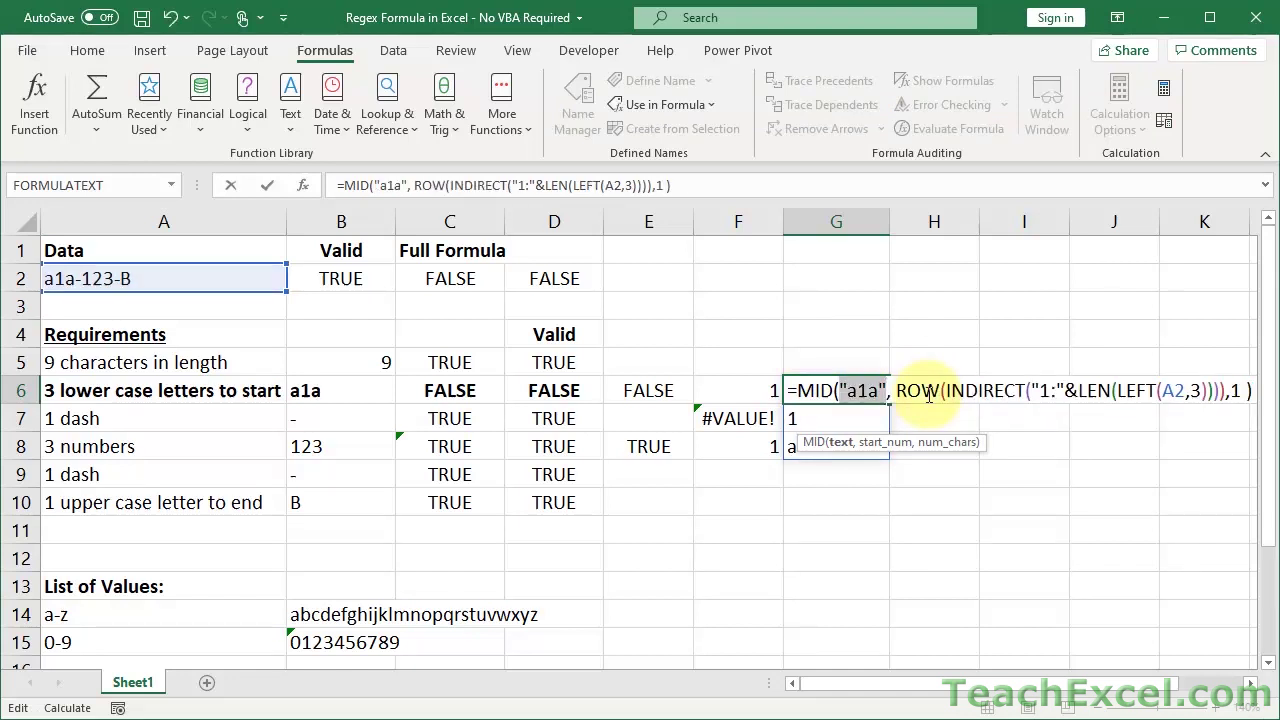
{"action": "left_click", "coordinate": [899, 392]}
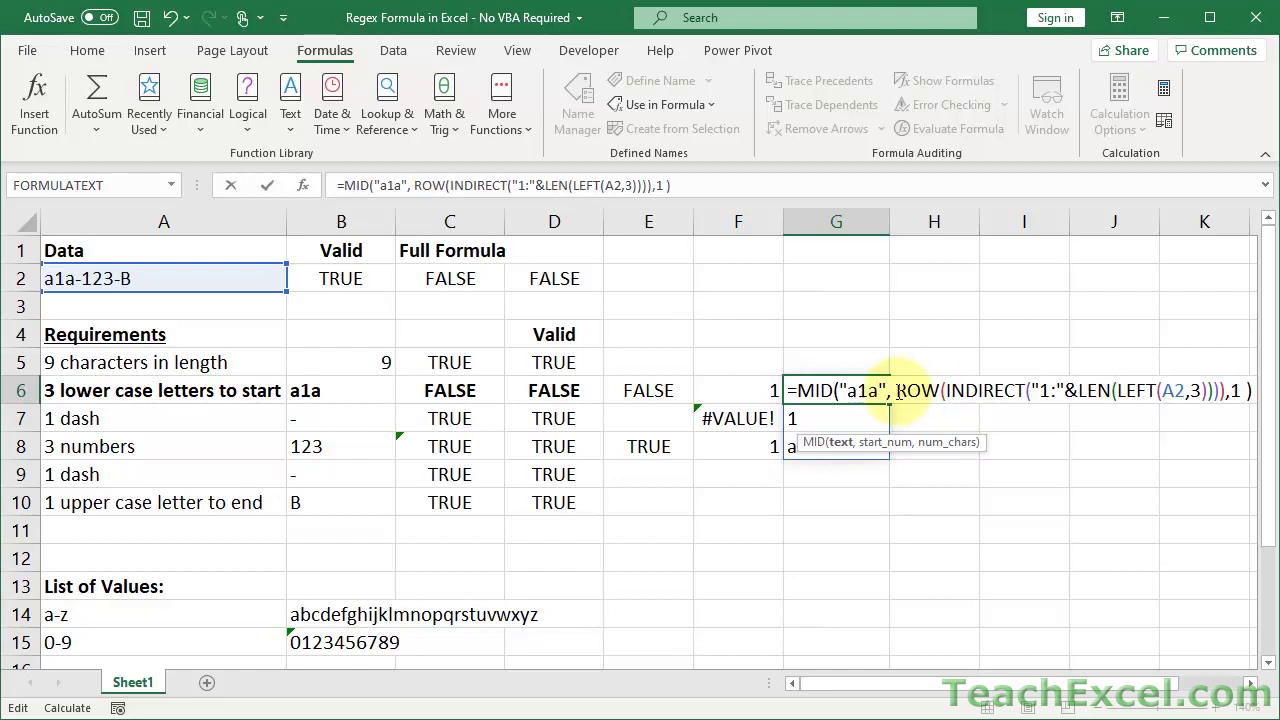
{"action": "left_click_drag", "start_coordinate": [899, 392], "coordinate": [1228, 393]}
{"action": "key", "text": "ctrl+c"}
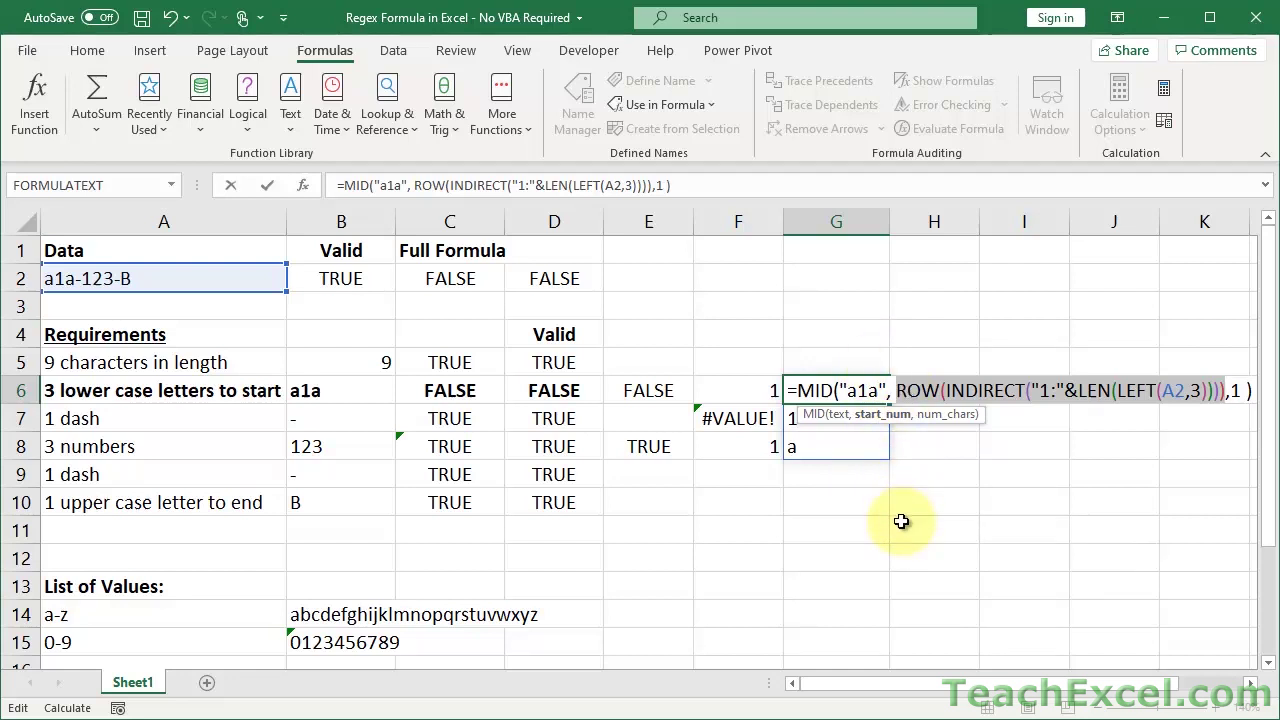
{"action": "key", "text": "F9"}
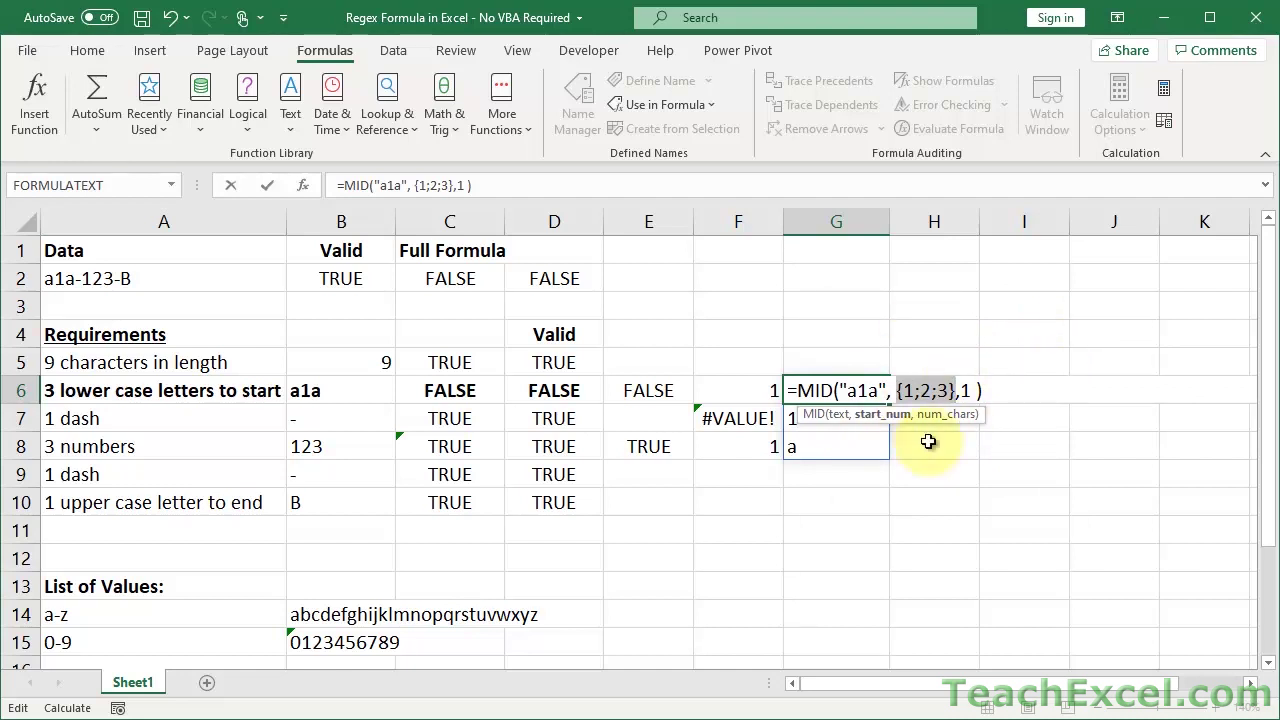
{"action": "key", "text": "ctrl+v"}
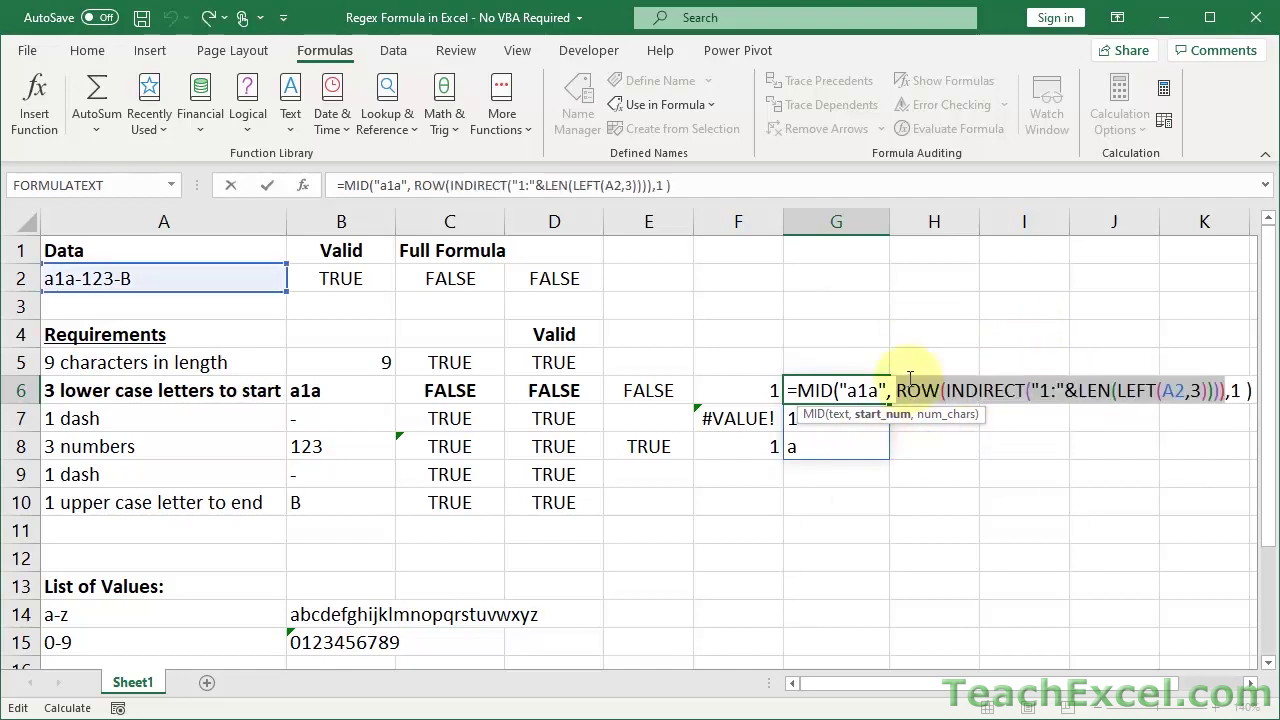
{"action": "key", "text": "Escape"}
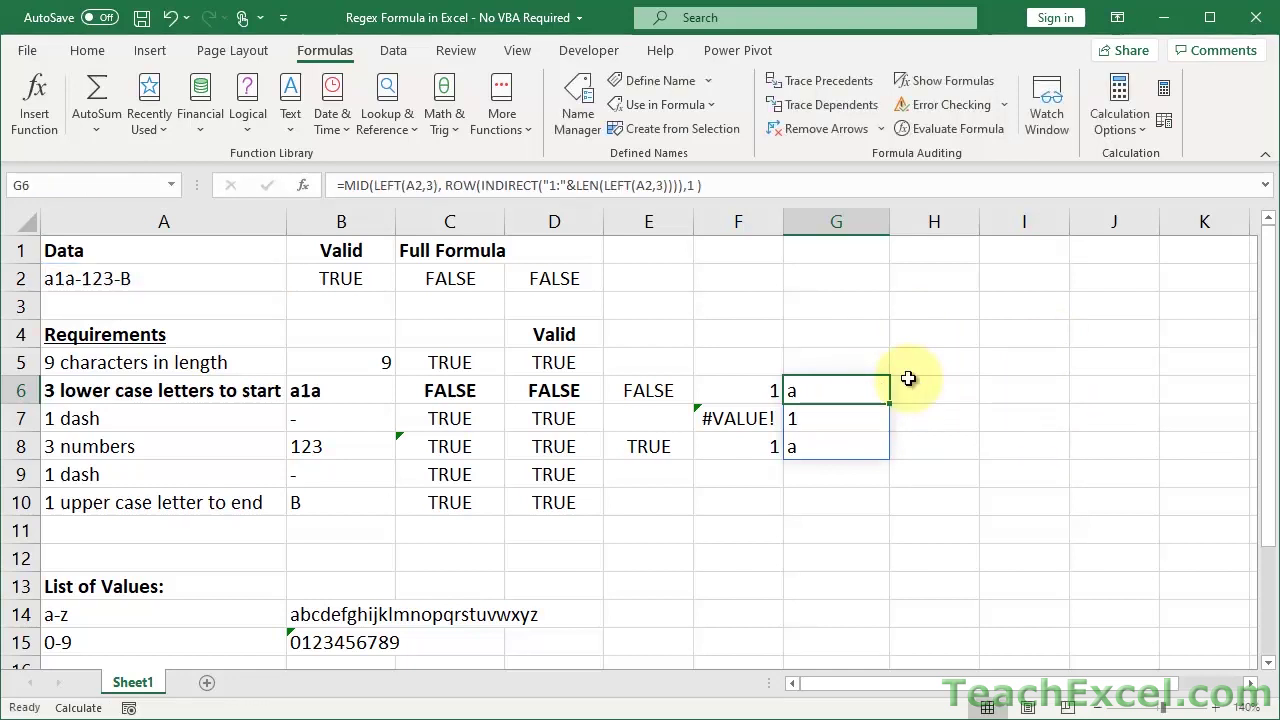
Enter =ROW(INDIRECT("1:"&LEN(LEFT(A2,3)))) in H6 so it spills 1, 2, 3
{"action": "left_click", "coordinate": [918, 391]}
{"action": "type", "text": "="}
{"action": "key", "text": "ctrl+v"}
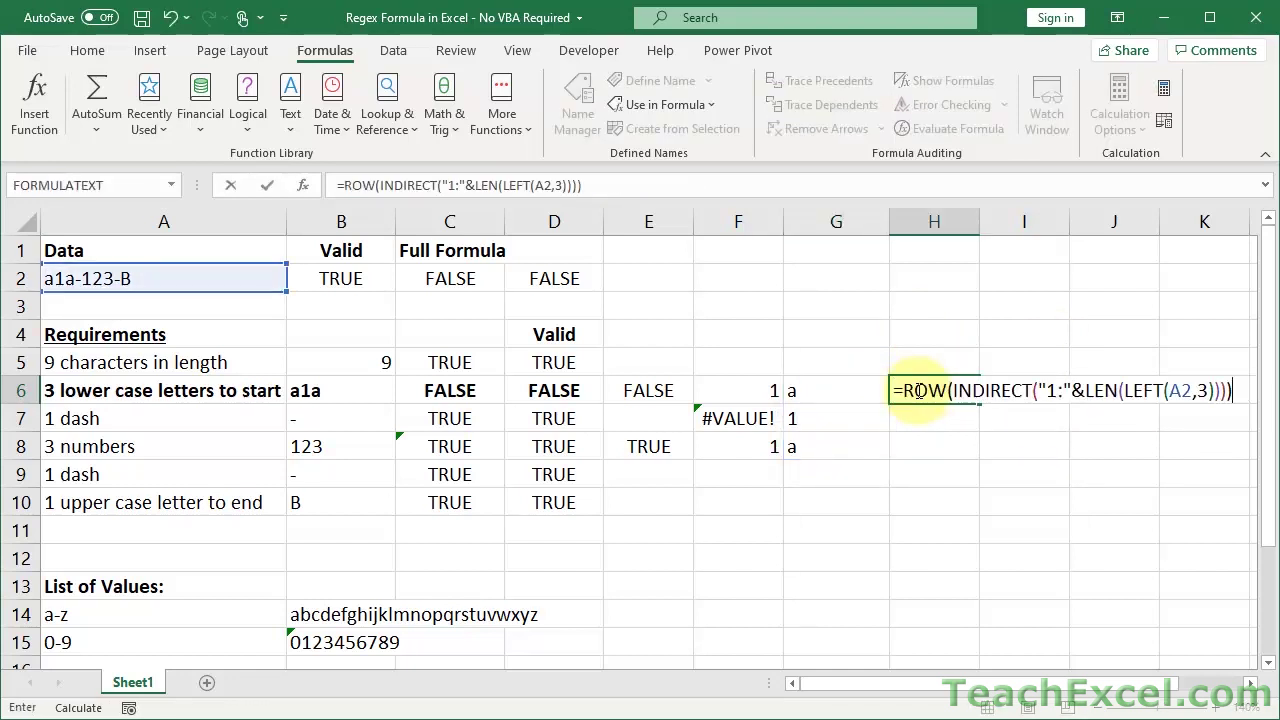
{"action": "key", "text": "Return"}
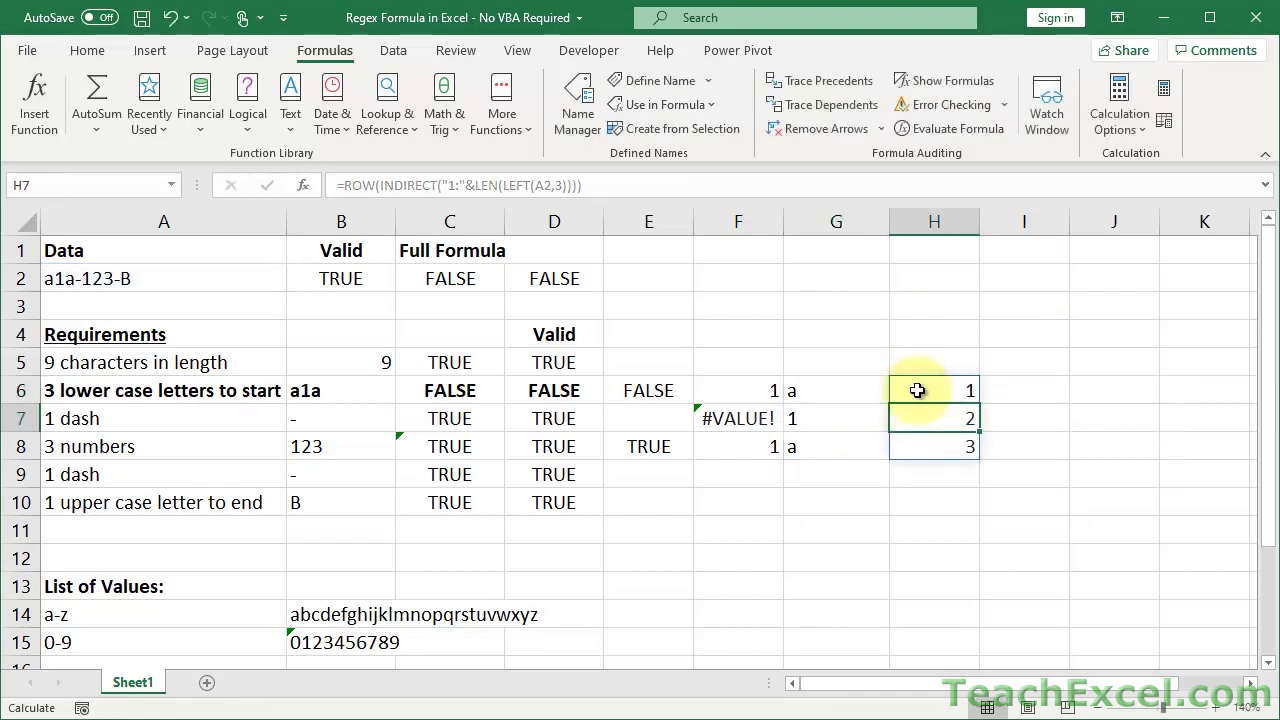
{"action": "left_click", "coordinate": [918, 391]}
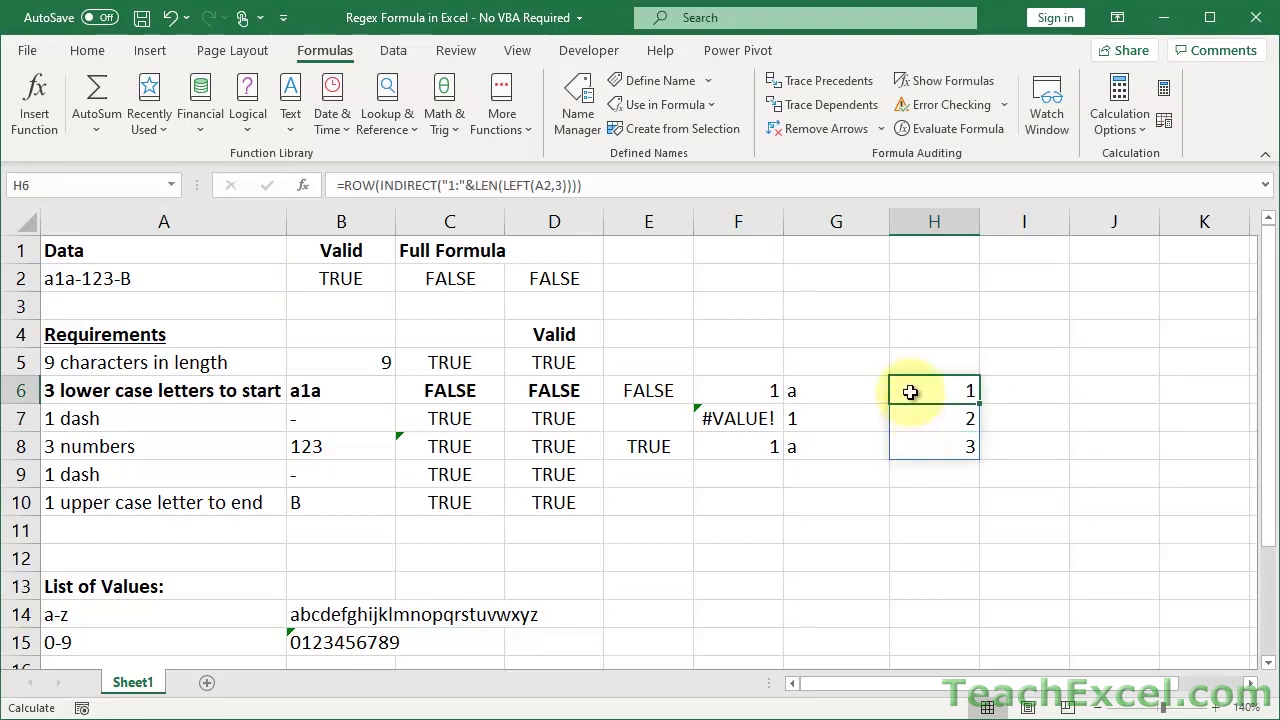
{"action": "double_click", "coordinate": [910, 392]}
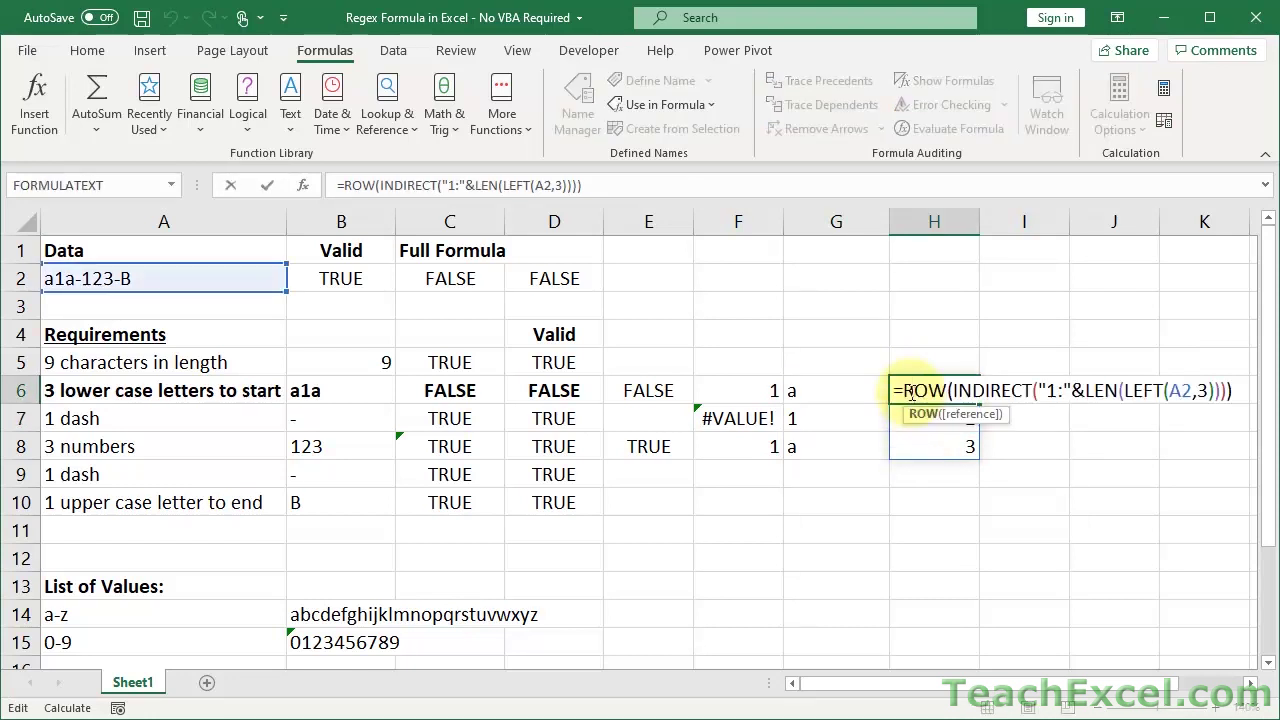
{"action": "double_click", "coordinate": [972, 392]}
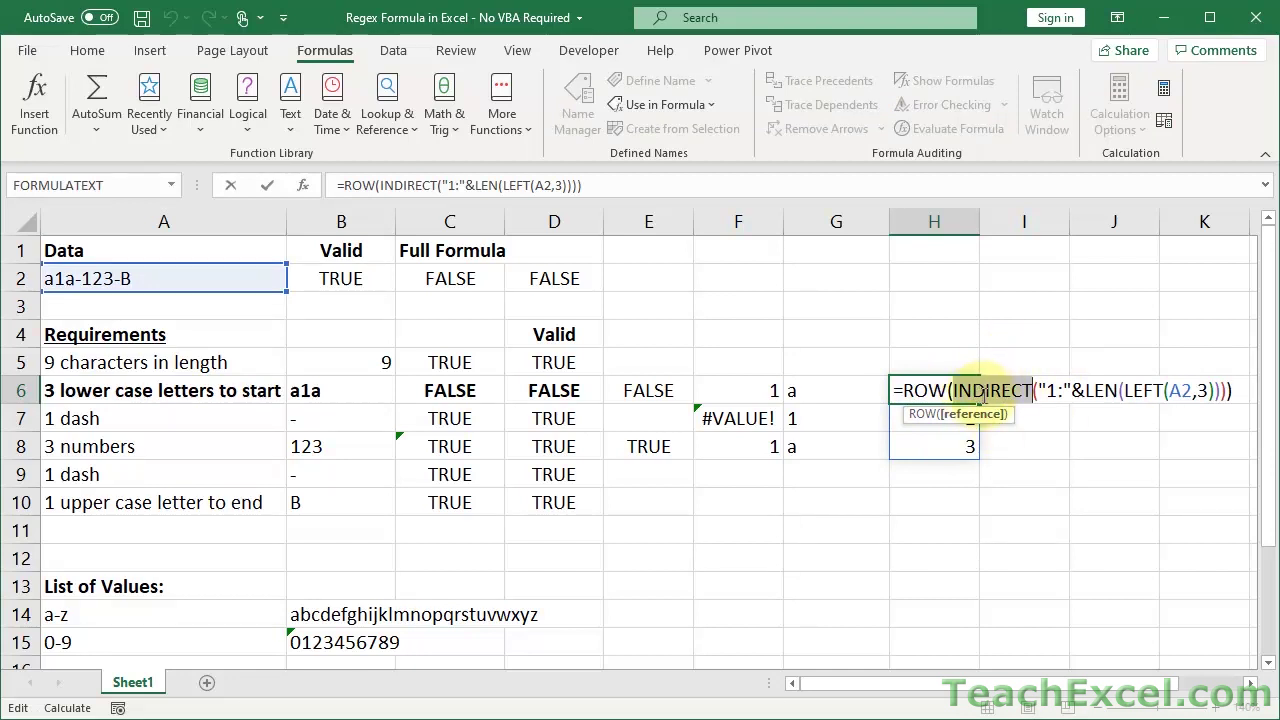
{"action": "left_click", "coordinate": [1040, 389]}
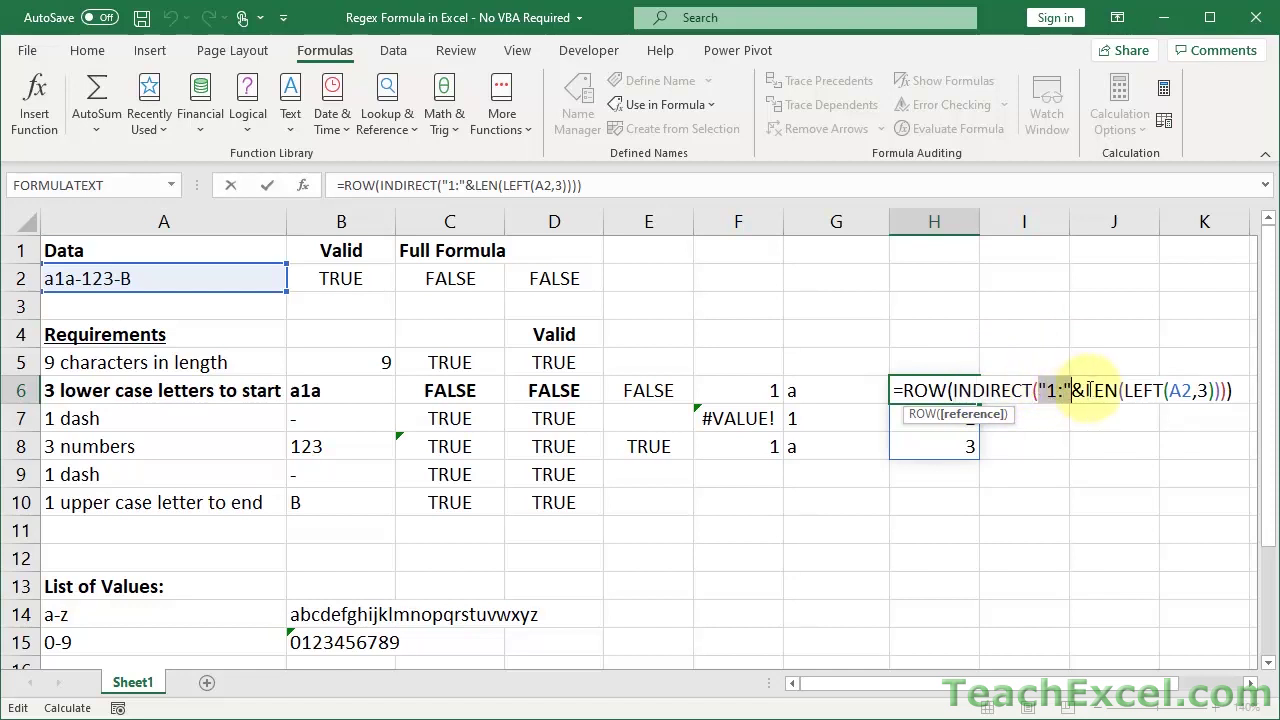
{"action": "left_click_drag", "start_coordinate": [1105, 390], "coordinate": [1220, 392]}
{"action": "key", "text": "ctrl+c"}
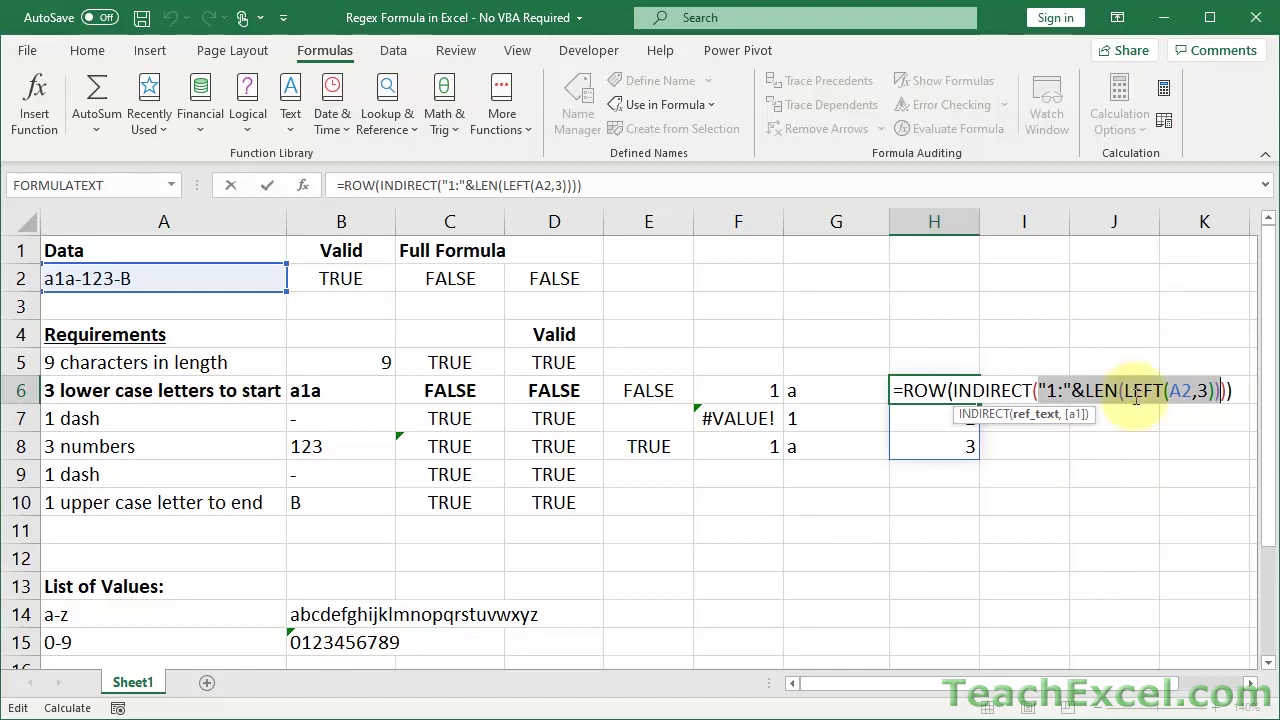
{"action": "key", "text": "F9"}
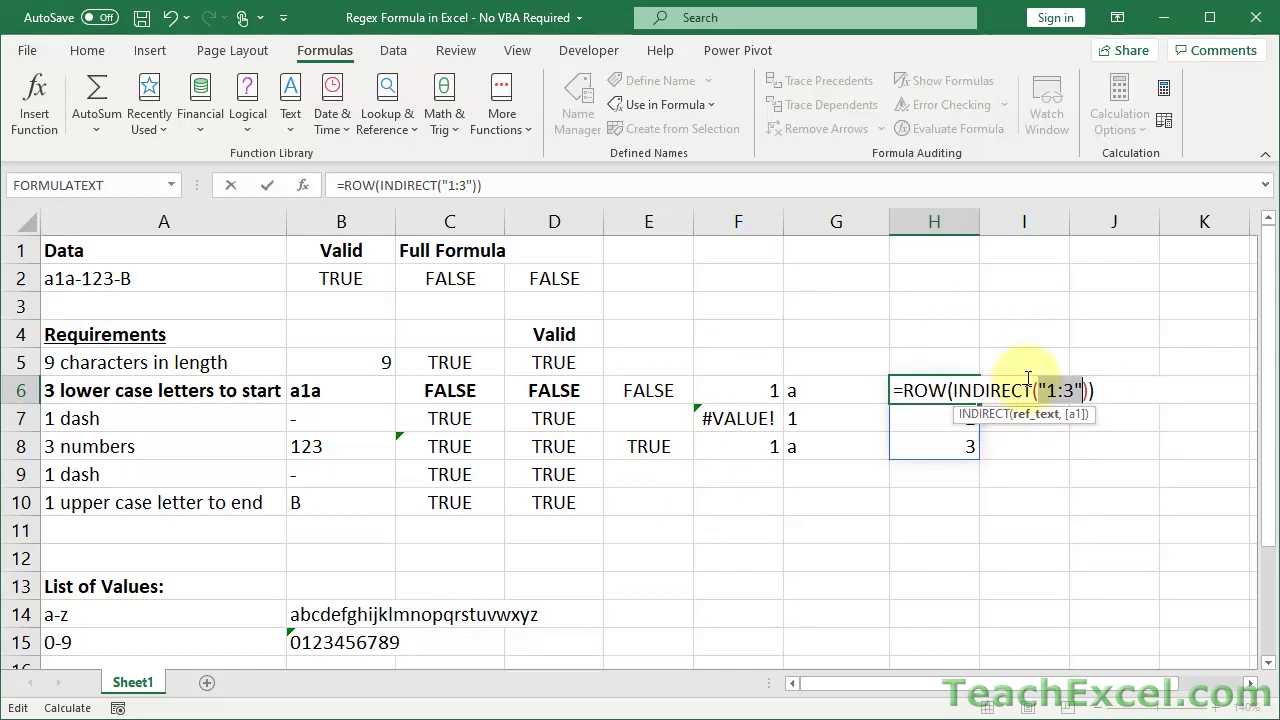
{"action": "key", "text": "ctrl+v"}
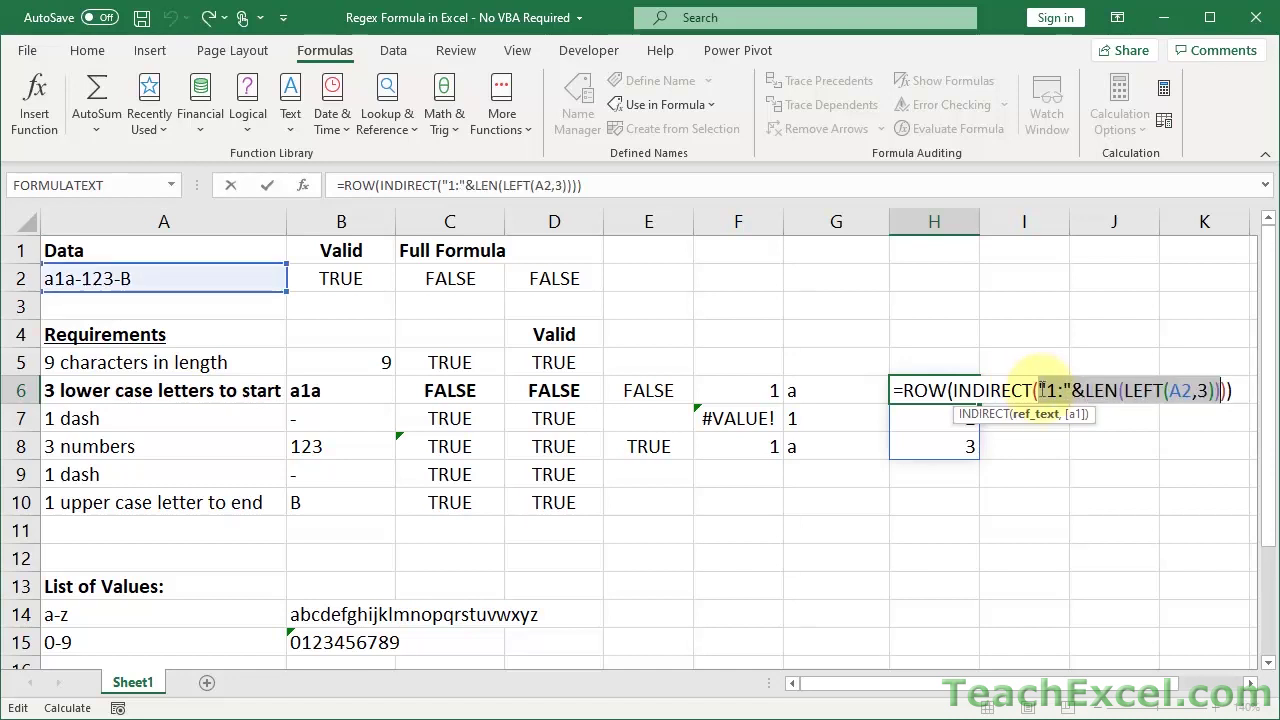
{"action": "left_click", "coordinate": [1041, 390]}
{"action": "left_click_drag", "start_coordinate": [1041, 390], "coordinate": [1072, 390]}
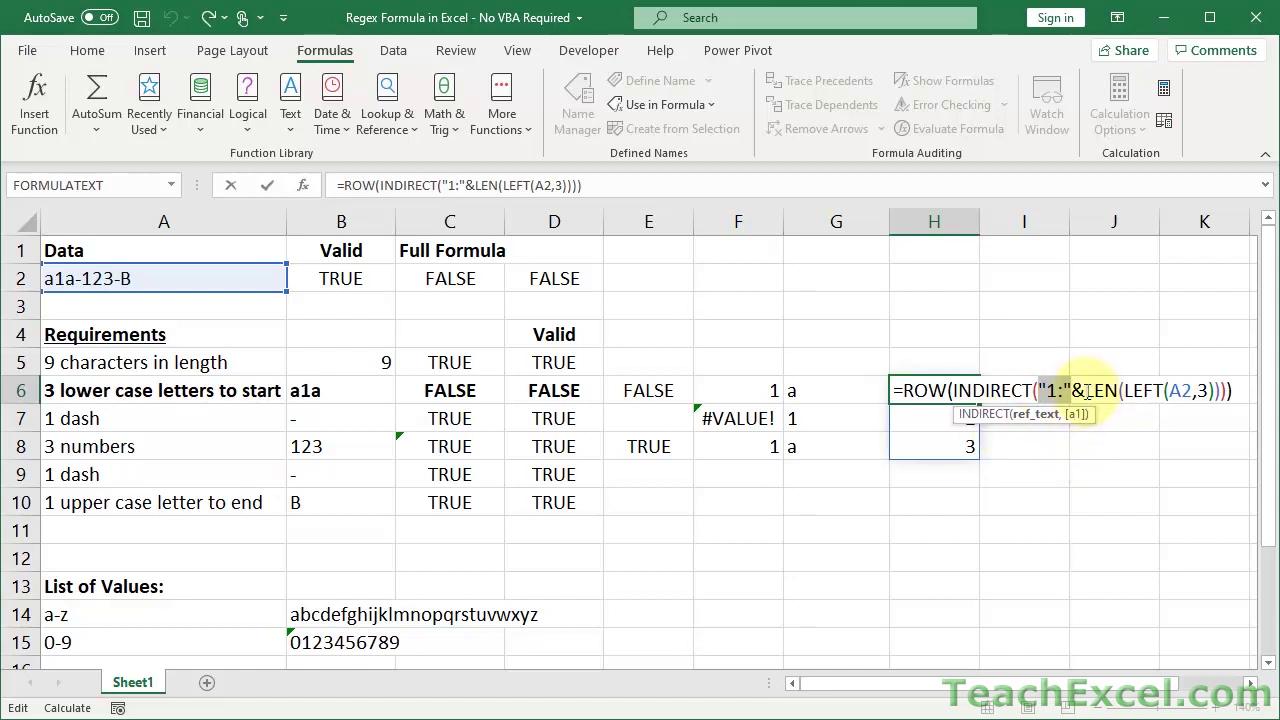
{"action": "left_click_drag", "start_coordinate": [1086, 392], "coordinate": [1224, 392]}
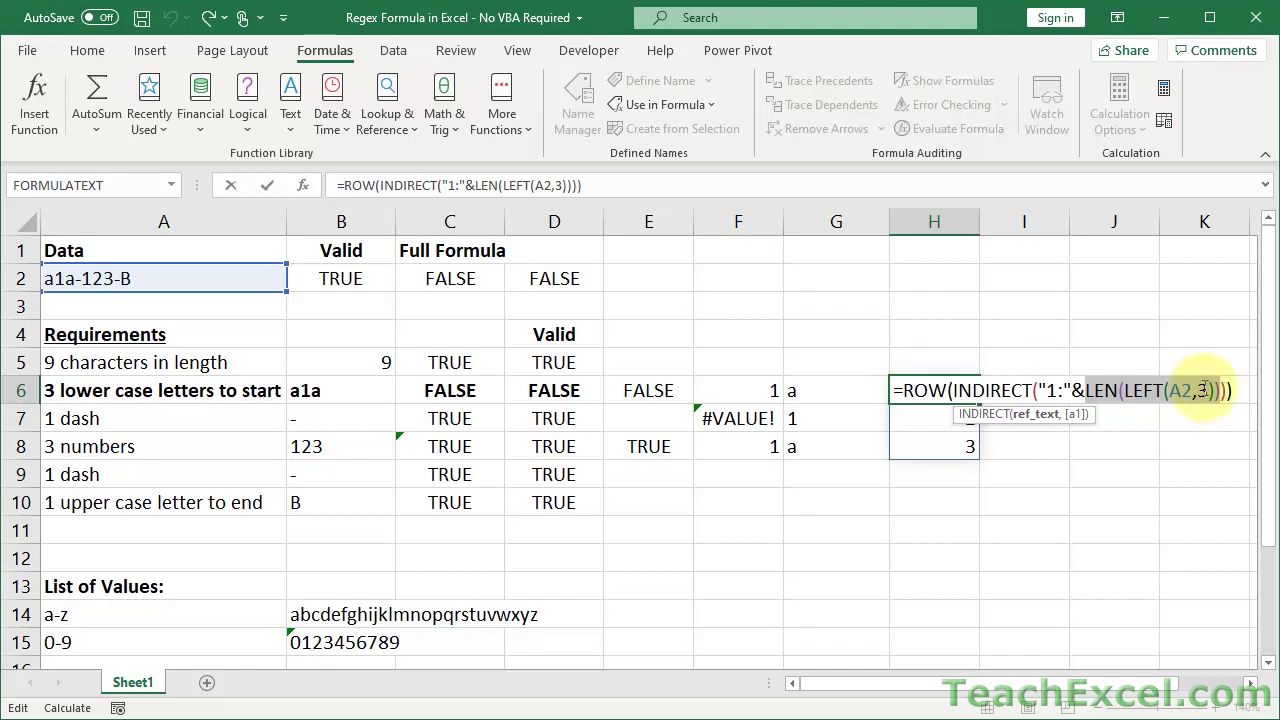
{"action": "double_click", "coordinate": [1143, 392]}
{"action": "left_click_drag", "start_coordinate": [1186, 397], "coordinate": [1214, 393]}
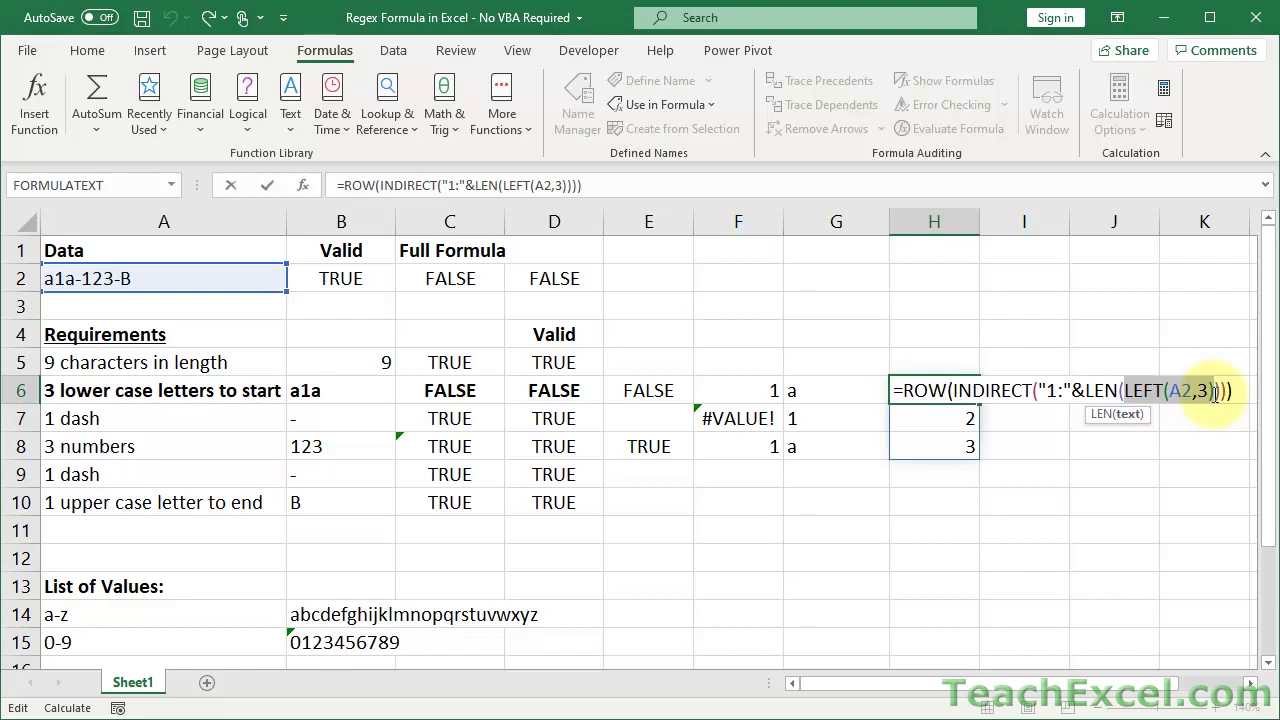
{"action": "key", "text": "F9"}
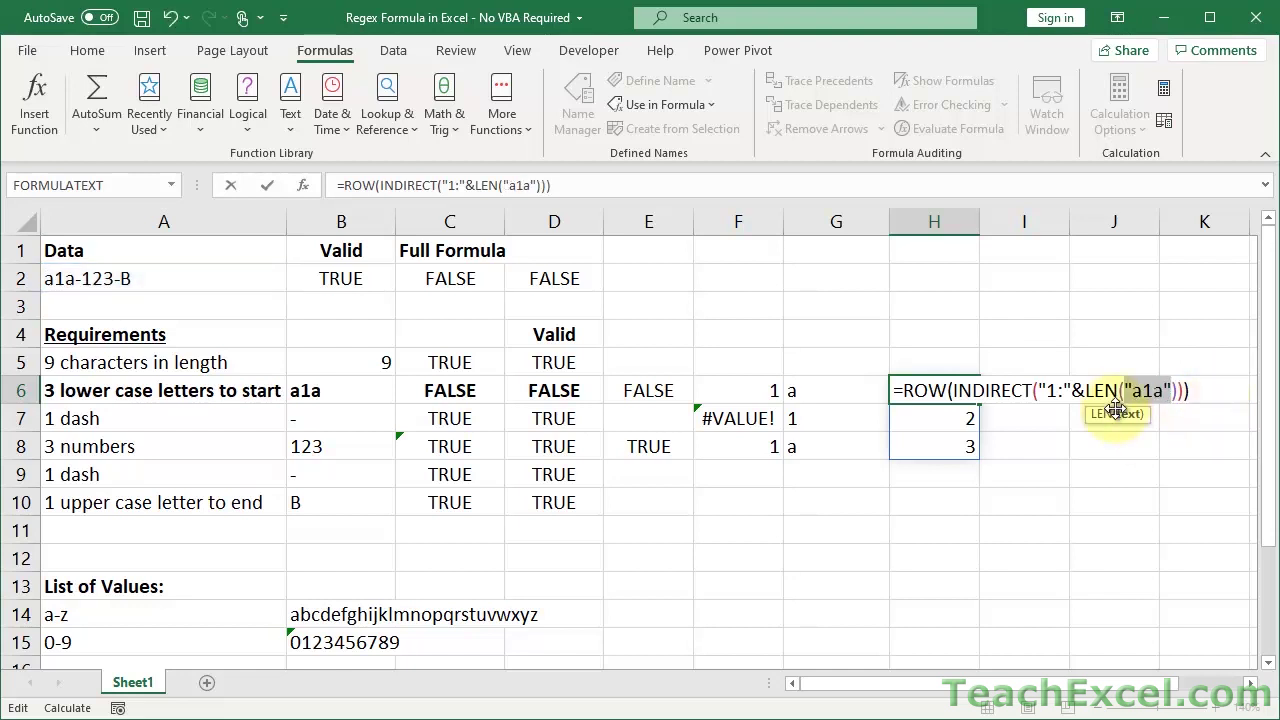
{"action": "left_click_drag", "start_coordinate": [1086, 392], "coordinate": [1180, 392]}
{"action": "key", "text": "F9"}
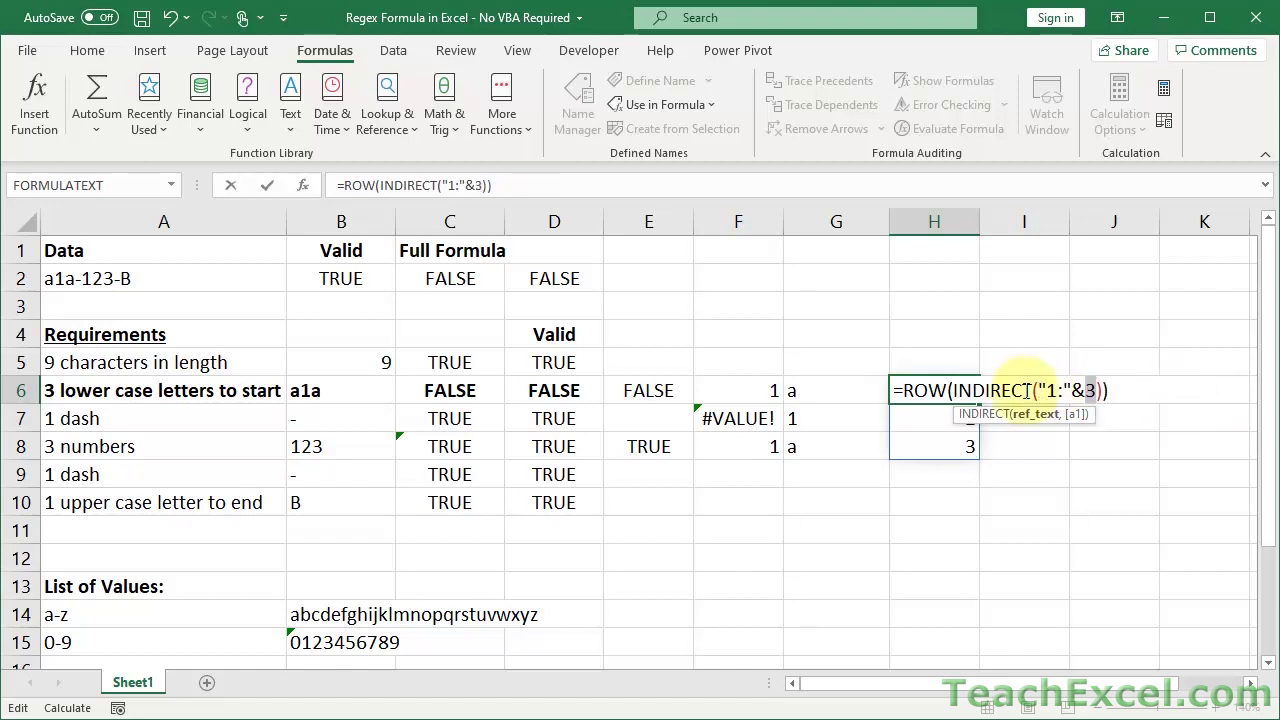
{"action": "left_click_drag", "start_coordinate": [1038, 390], "coordinate": [1094, 390]}
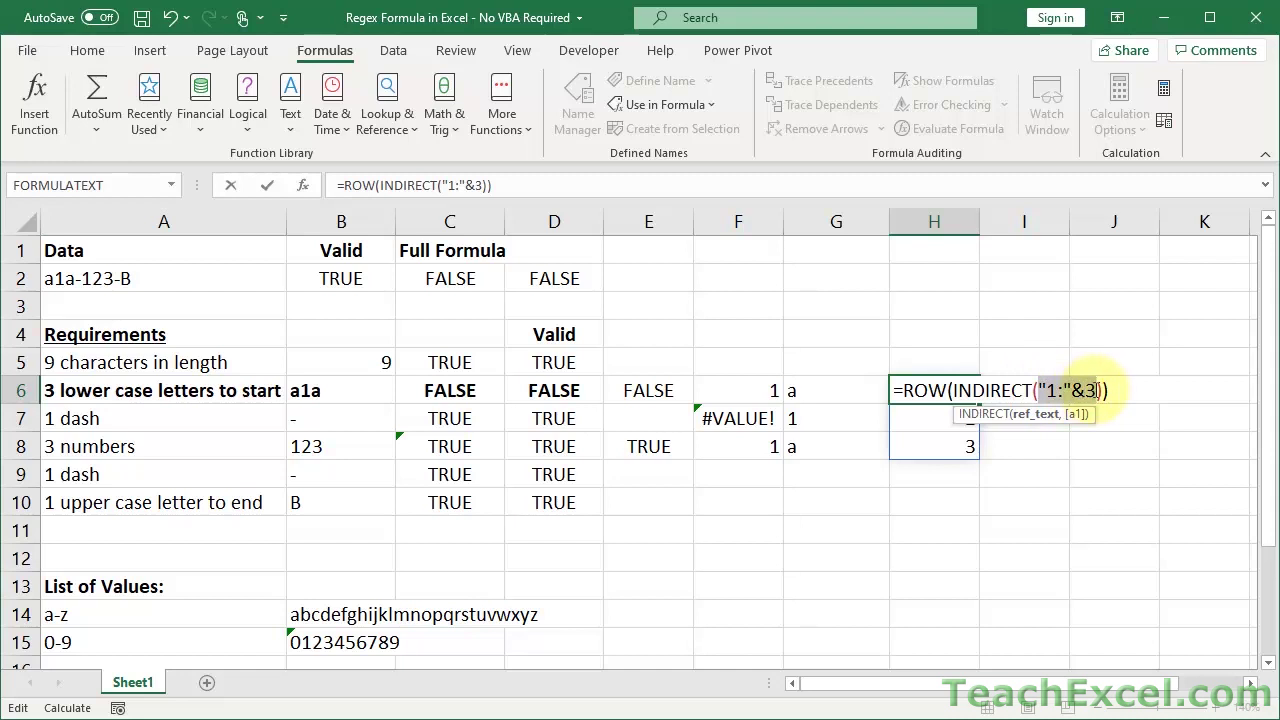
{"action": "key", "text": "F9"}
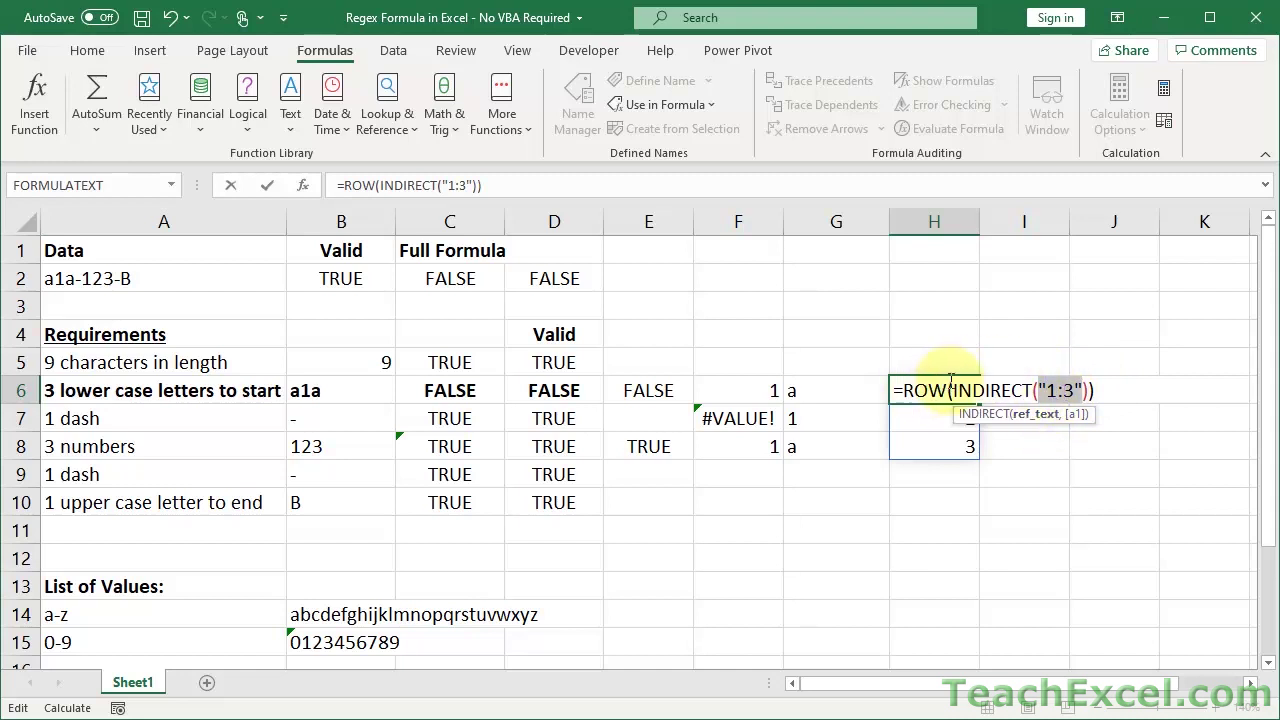
{"action": "left_click_drag", "start_coordinate": [952, 392], "coordinate": [1092, 392]}
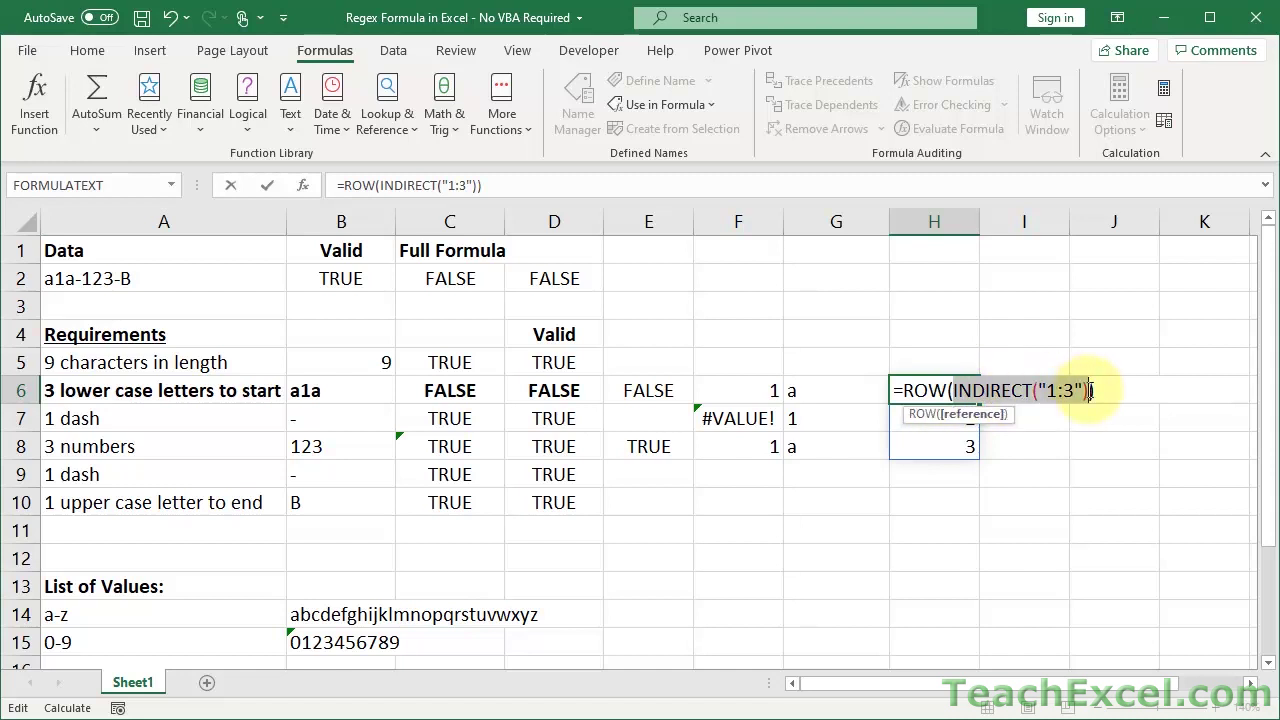
{"action": "key", "text": "F9"}
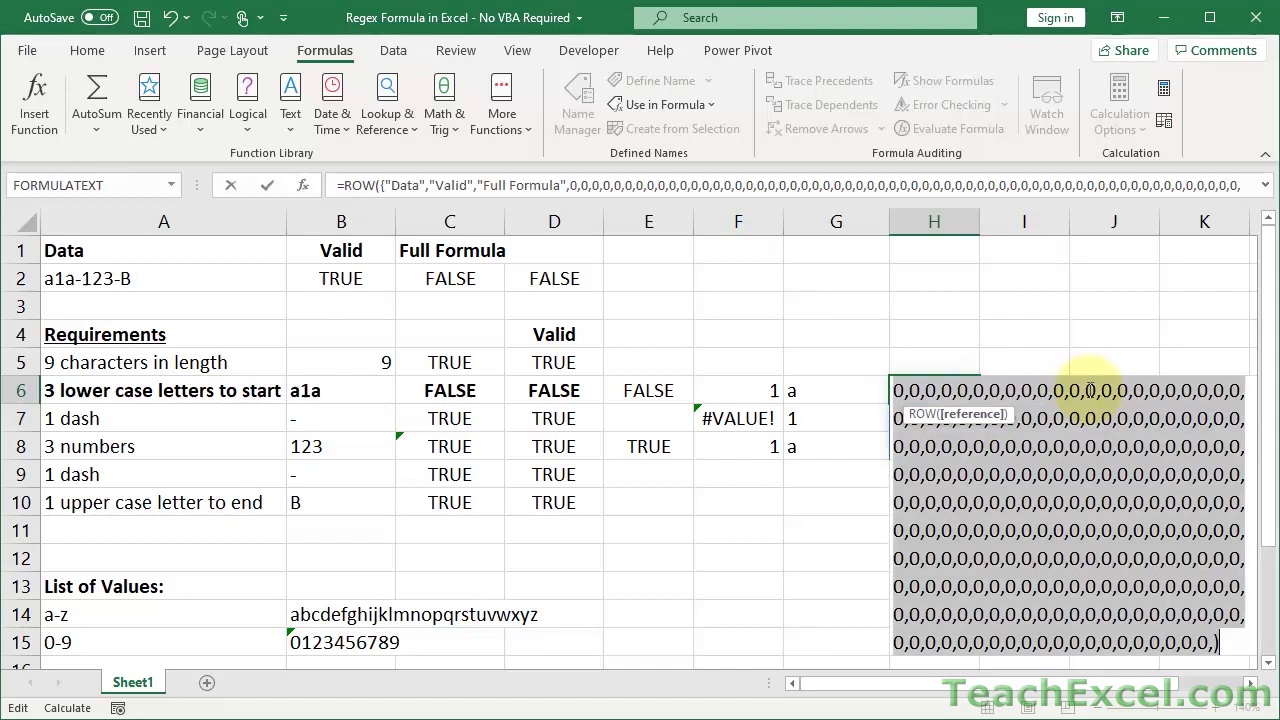
{"action": "key", "text": "Escape"}
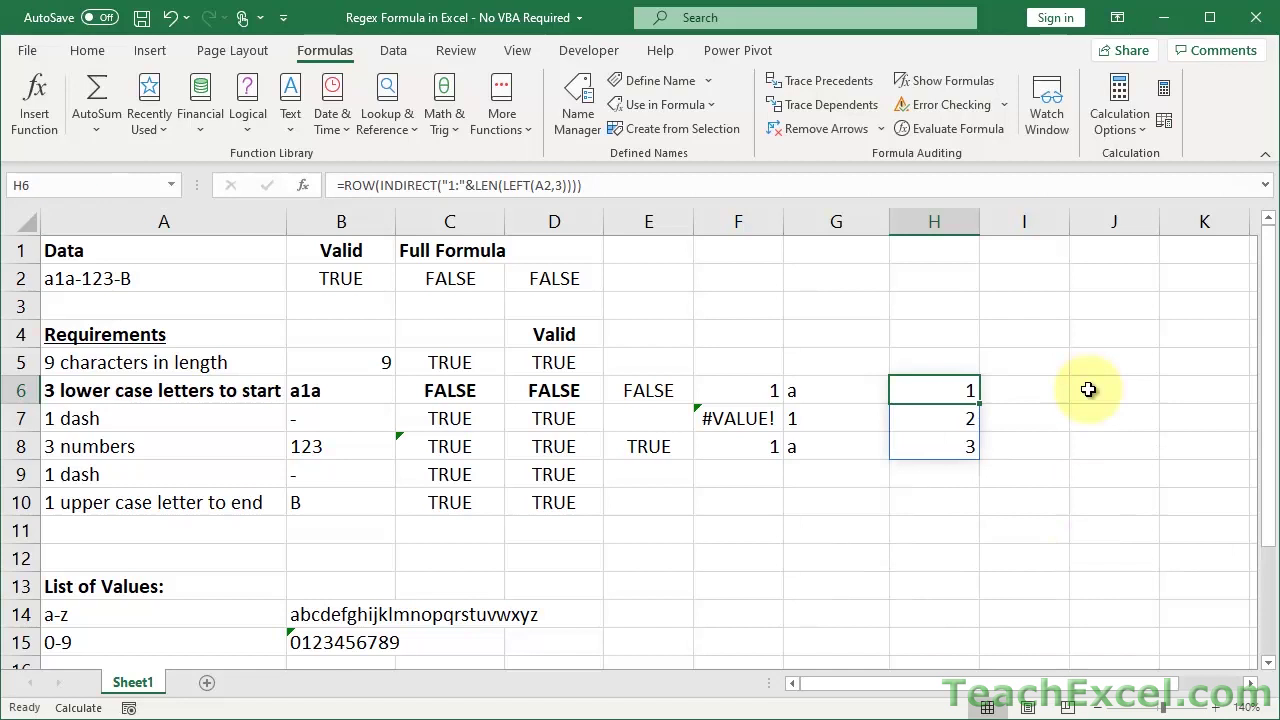
Enter =row(1:3) in I6 so it spills 1, 2, 3 down I6:I8
{"action": "left_click", "coordinate": [1025, 388]}
{"action": "type", "text": "=row"}
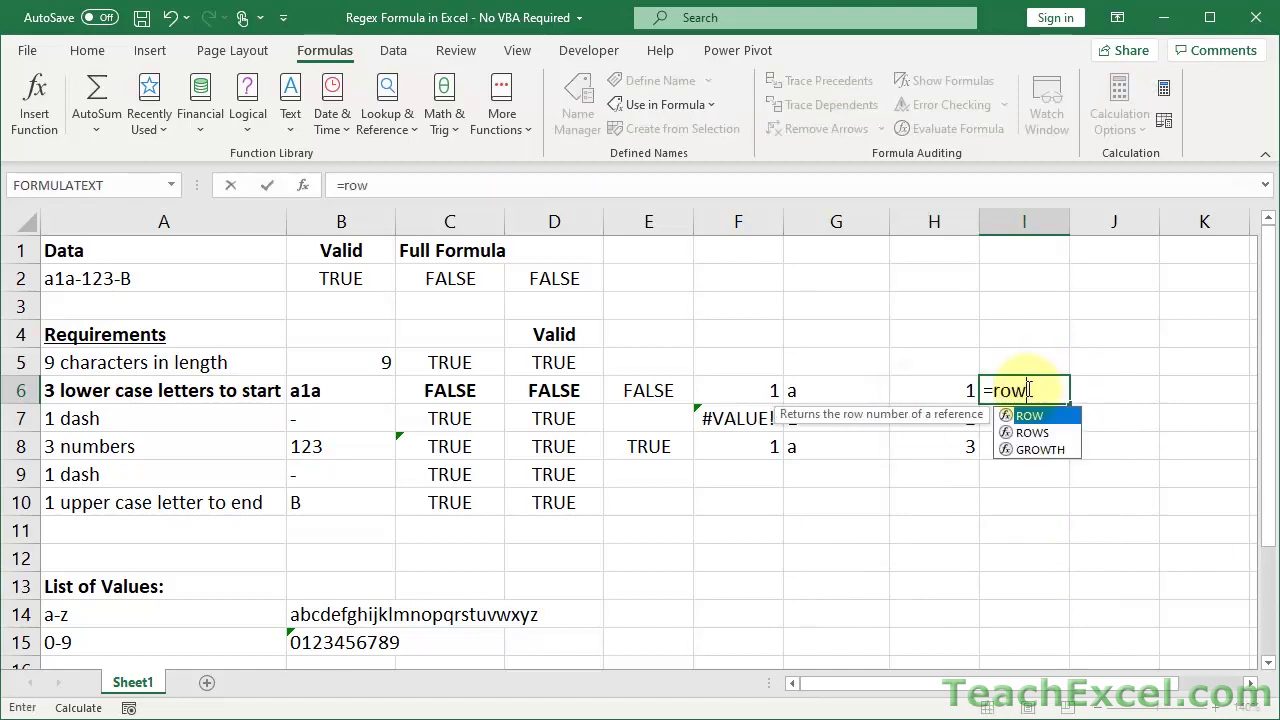
{"action": "type", "text": "(1:3)"}
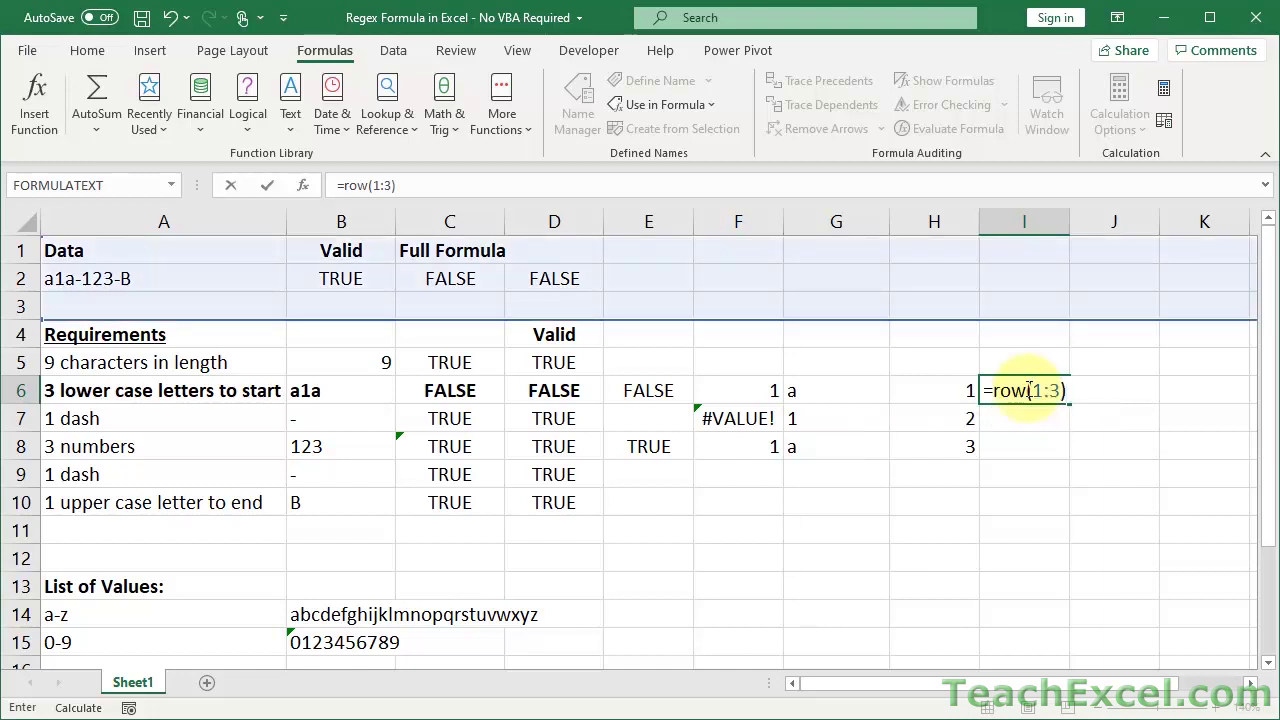
{"action": "key", "text": "ctrl+Return"}
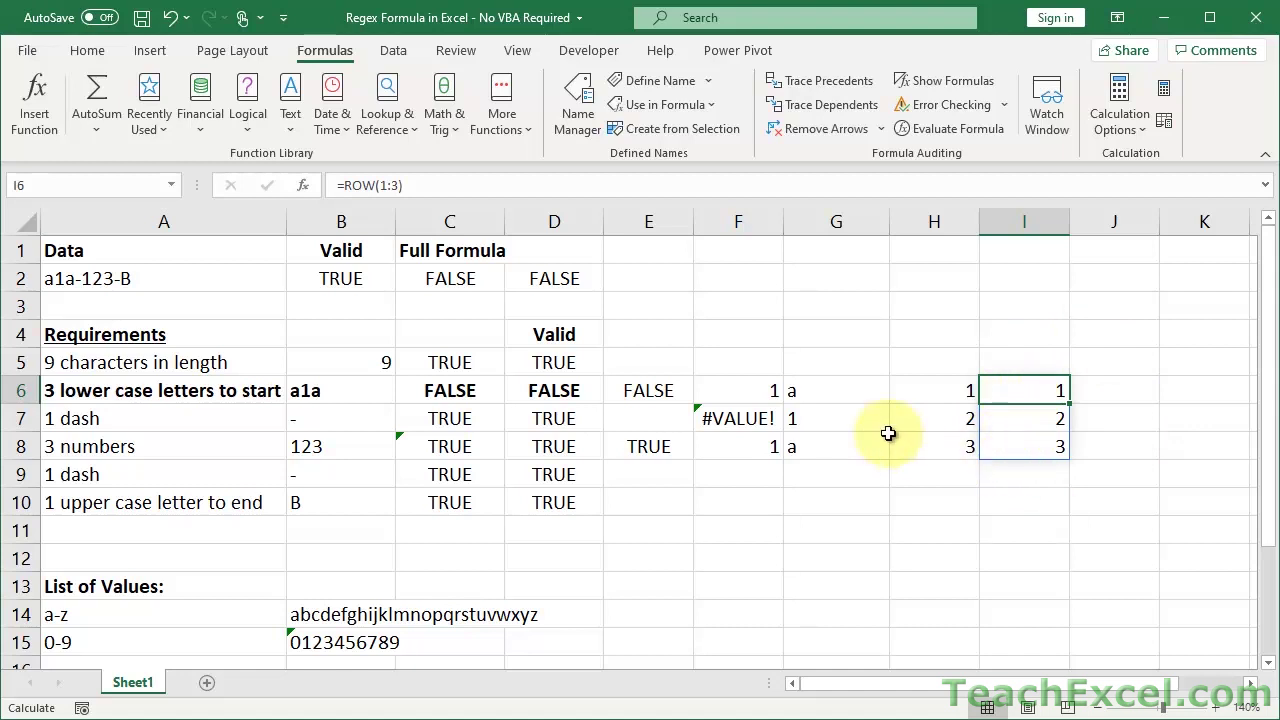
{"action": "double_click", "coordinate": [824, 389]}
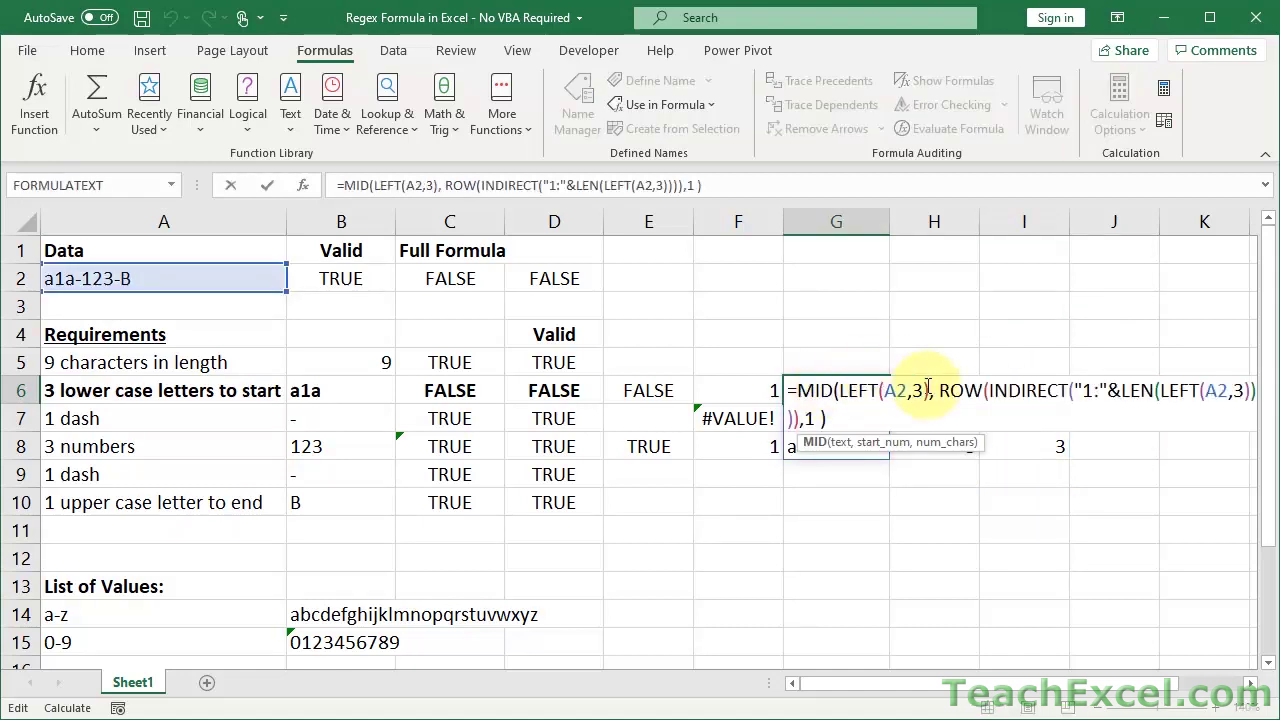
{"action": "left_click_drag", "start_coordinate": [938, 390], "coordinate": [801, 428]}
{"action": "key", "text": "F9"}
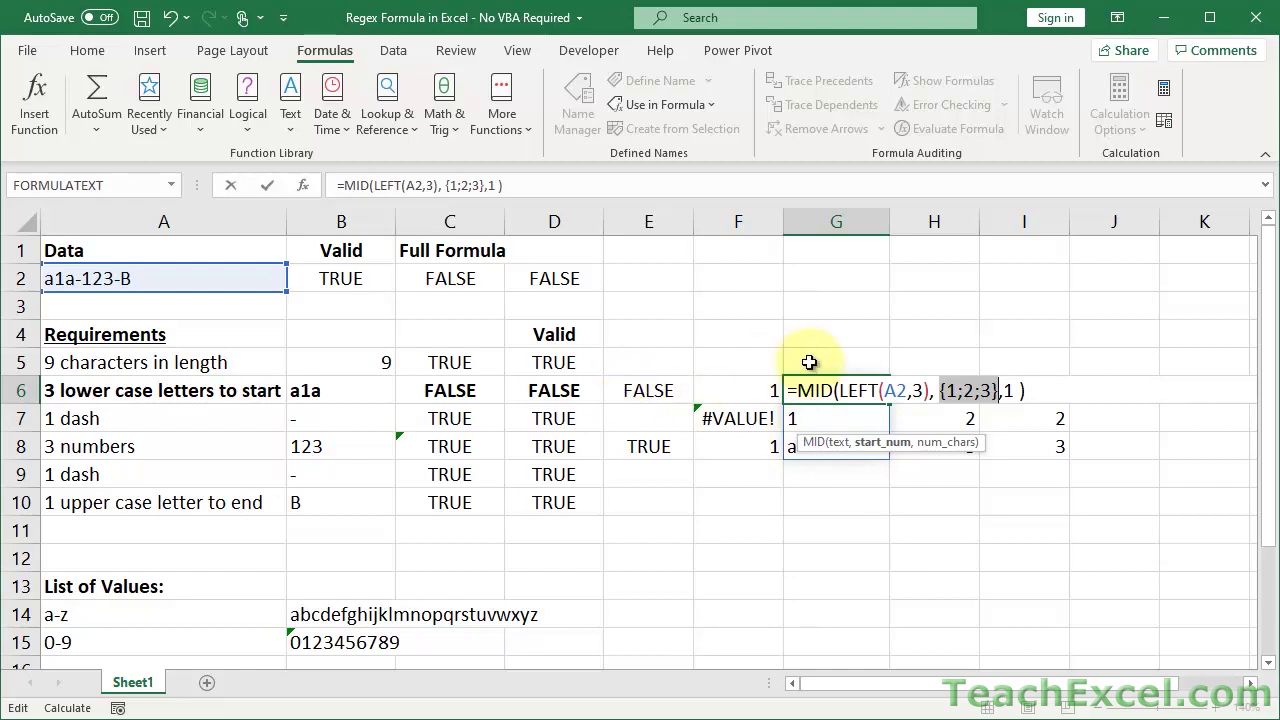
{"action": "left_click", "coordinate": [843, 391]}
{"action": "left_click_drag", "start_coordinate": [843, 391], "coordinate": [930, 391]}
{"action": "key", "text": "F9"}
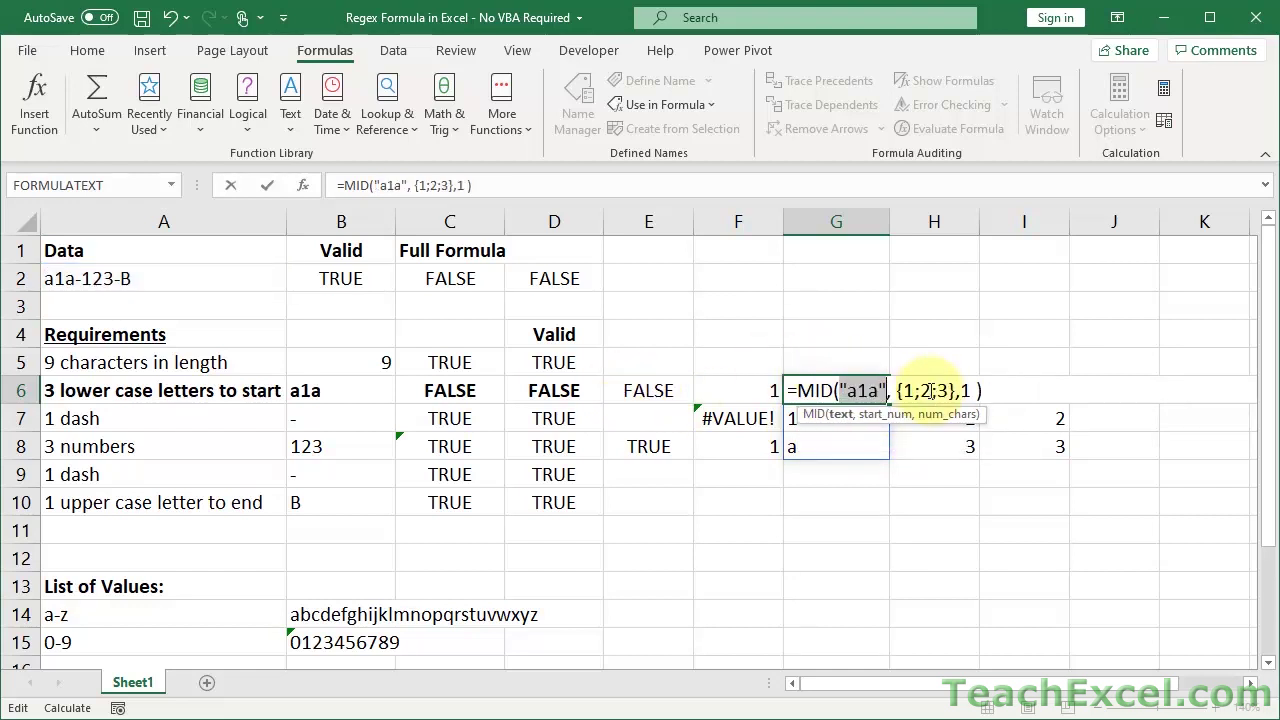
{"action": "double_click", "coordinate": [851, 389]}
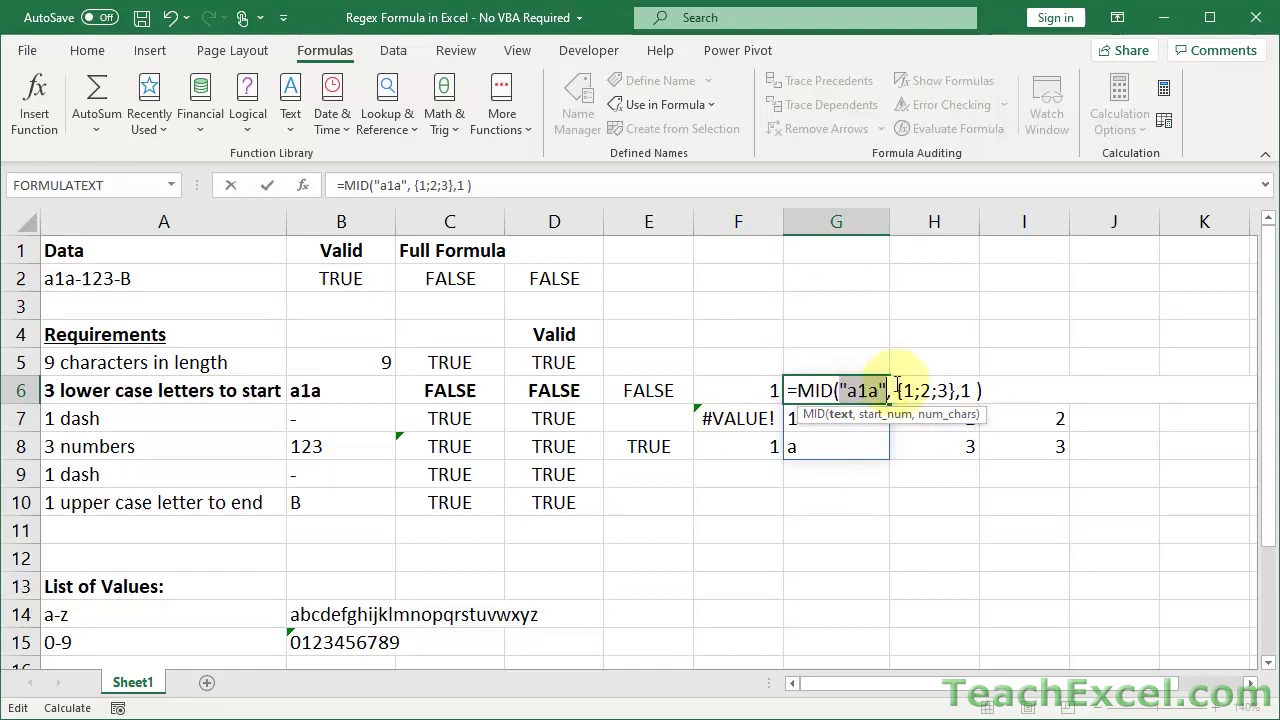
{"action": "double_click", "coordinate": [912, 390]}
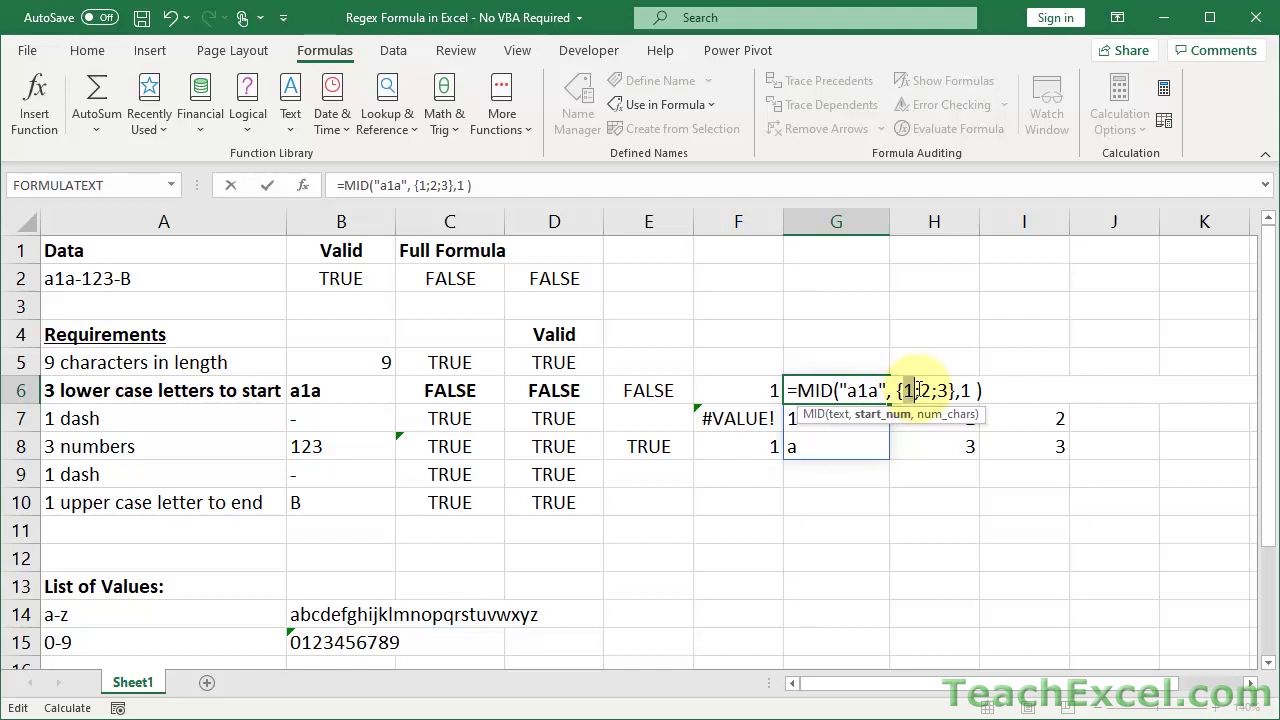
{"action": "left_click", "coordinate": [969, 391]}
{"action": "double_click", "coordinate": [966, 391]}
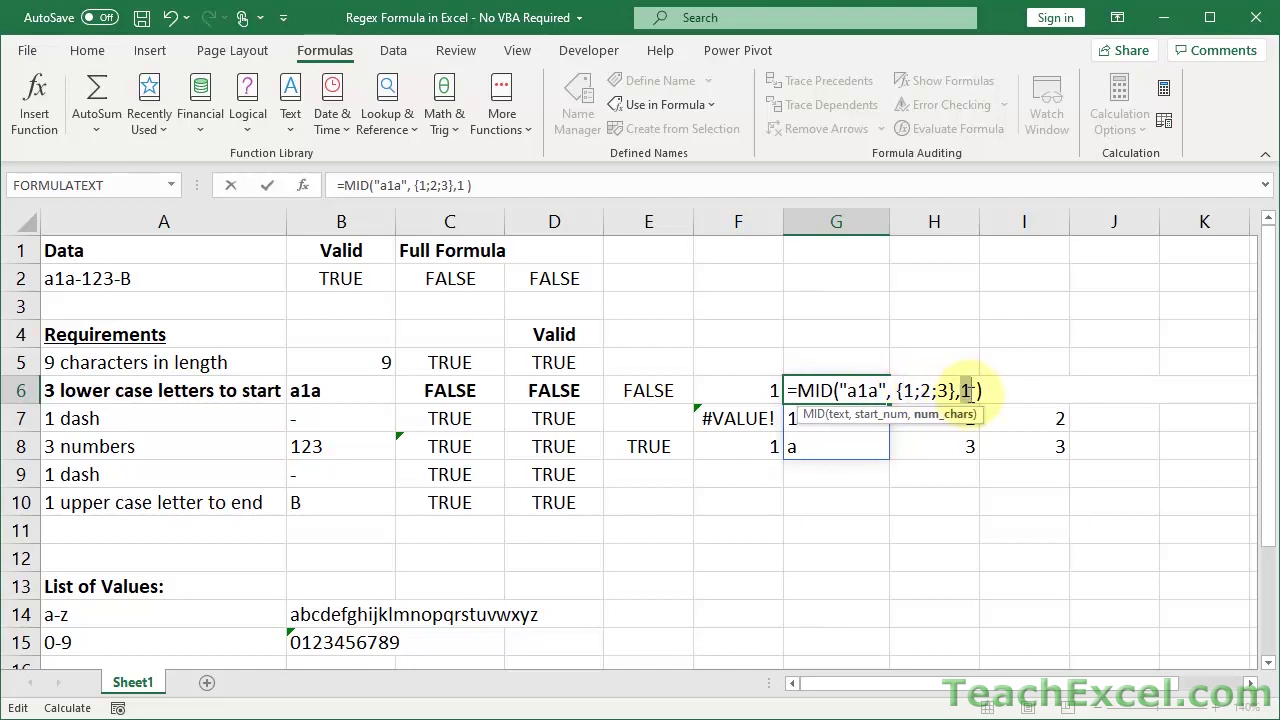
{"action": "double_click", "coordinate": [926, 391]}
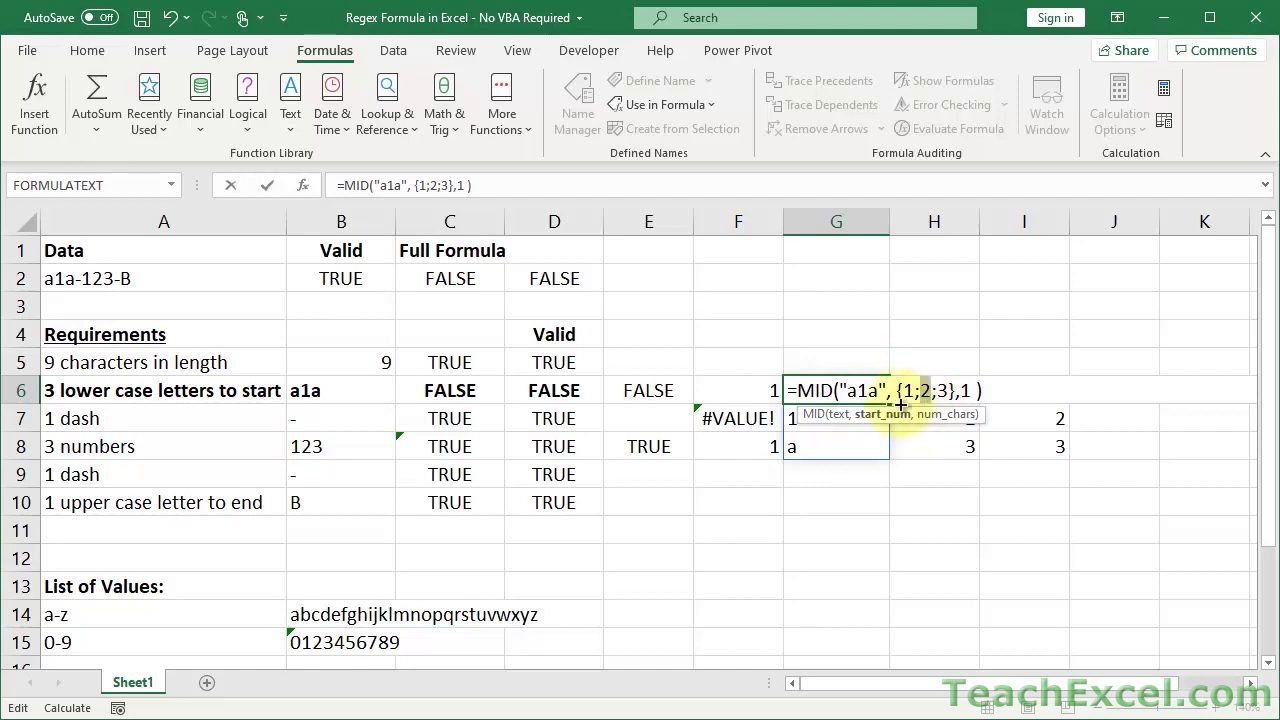
{"action": "double_click", "coordinate": [966, 391]}
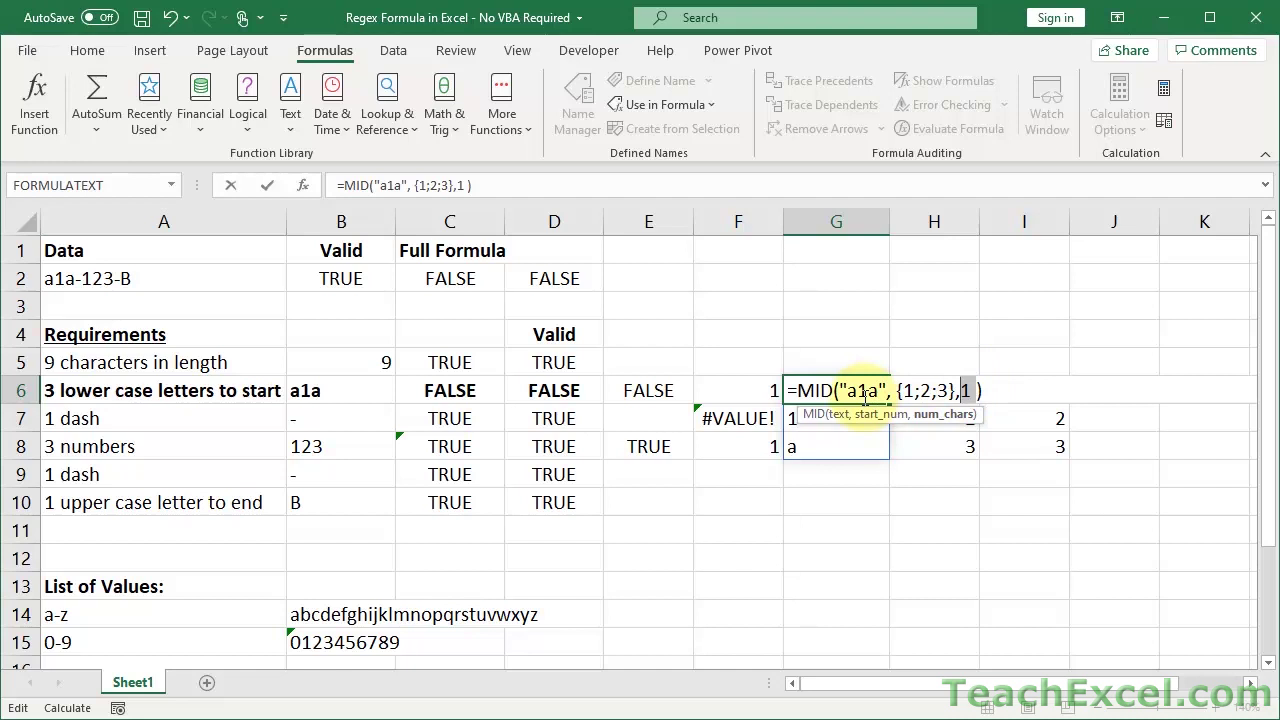
{"action": "left_click", "coordinate": [938, 390]}
{"action": "double_click", "coordinate": [942, 390]}
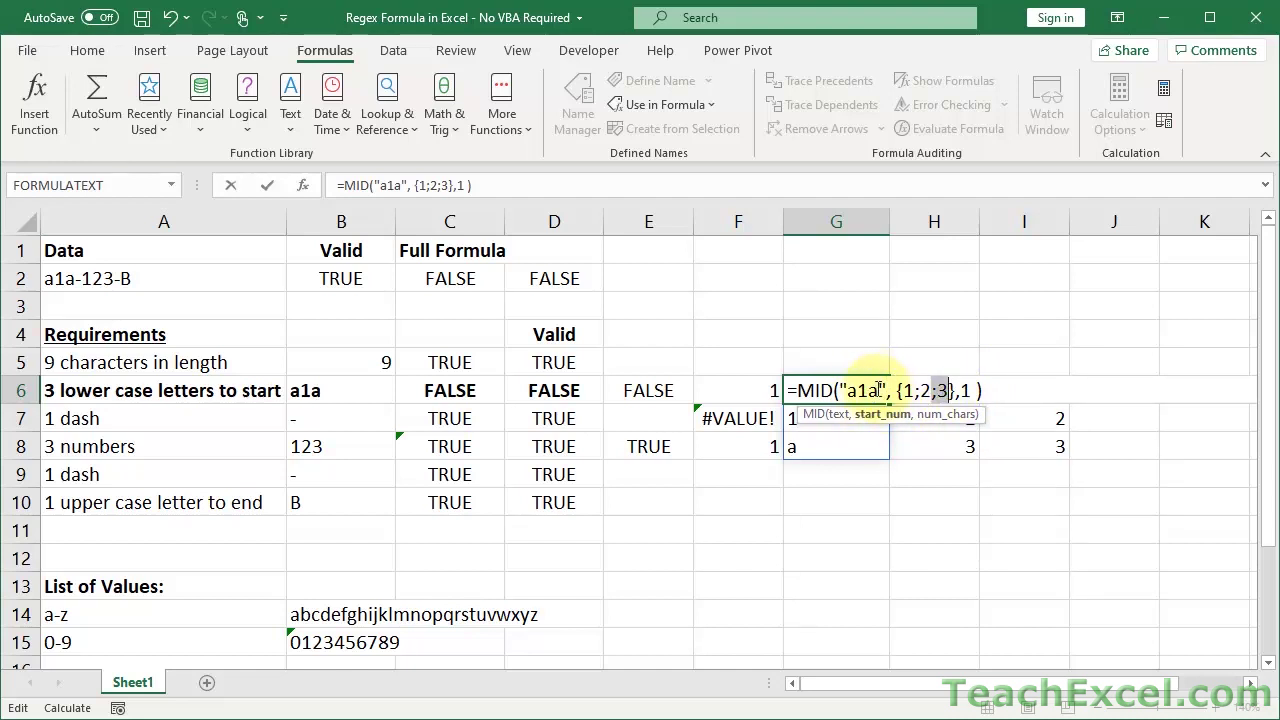
{"action": "left_click", "coordinate": [966, 391]}
{"action": "double_click", "coordinate": [966, 391]}
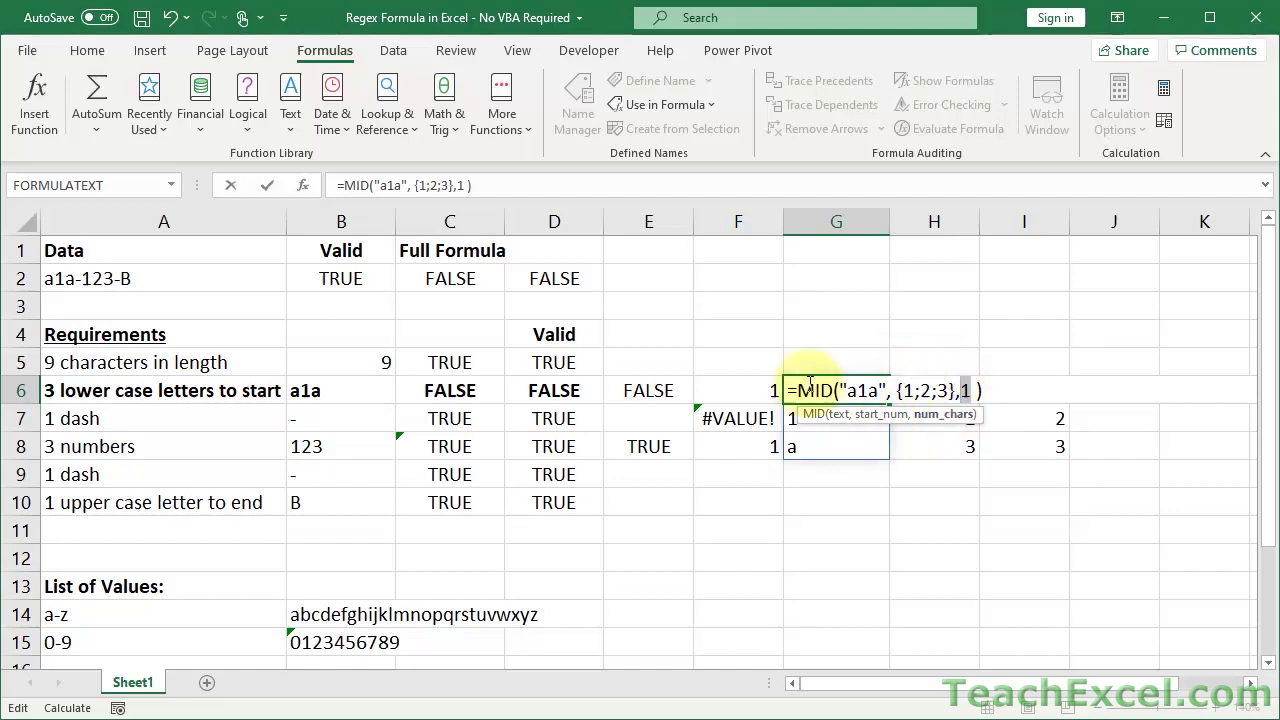
{"action": "left_click_drag", "start_coordinate": [798, 390], "coordinate": [997, 389]}
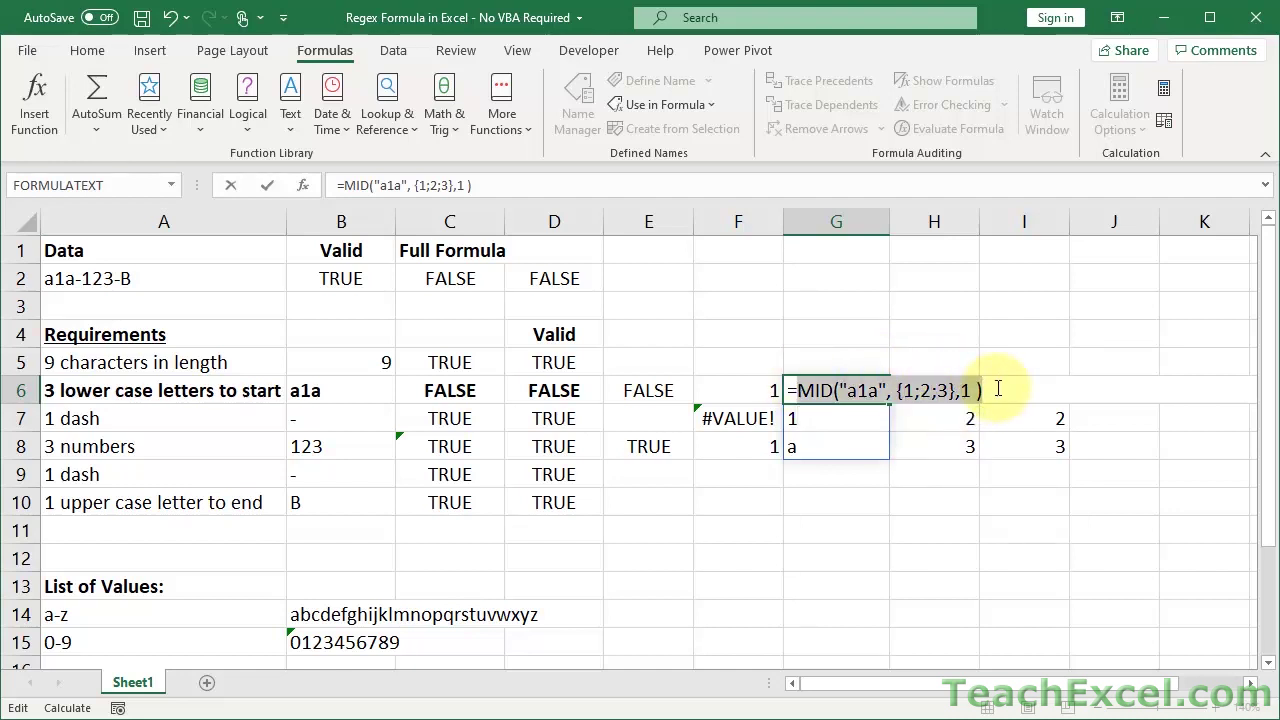
{"action": "key", "text": "F9"}
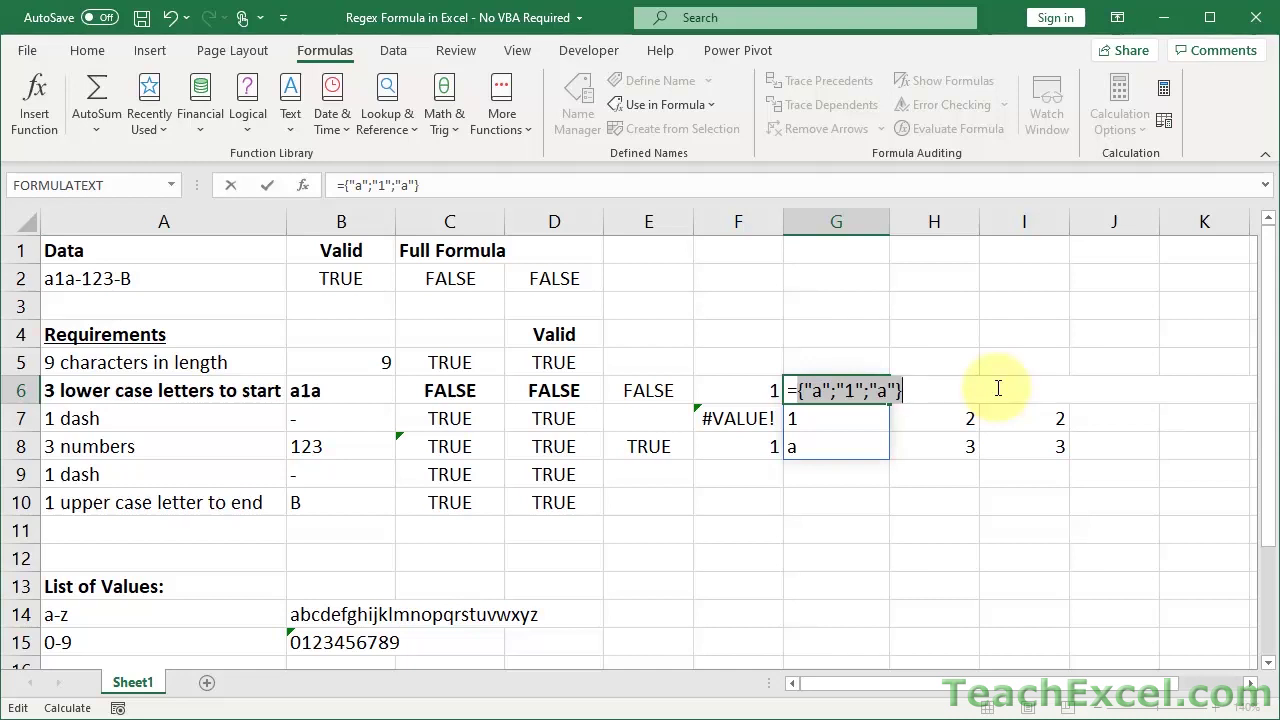
{"action": "key", "text": "Escape"}
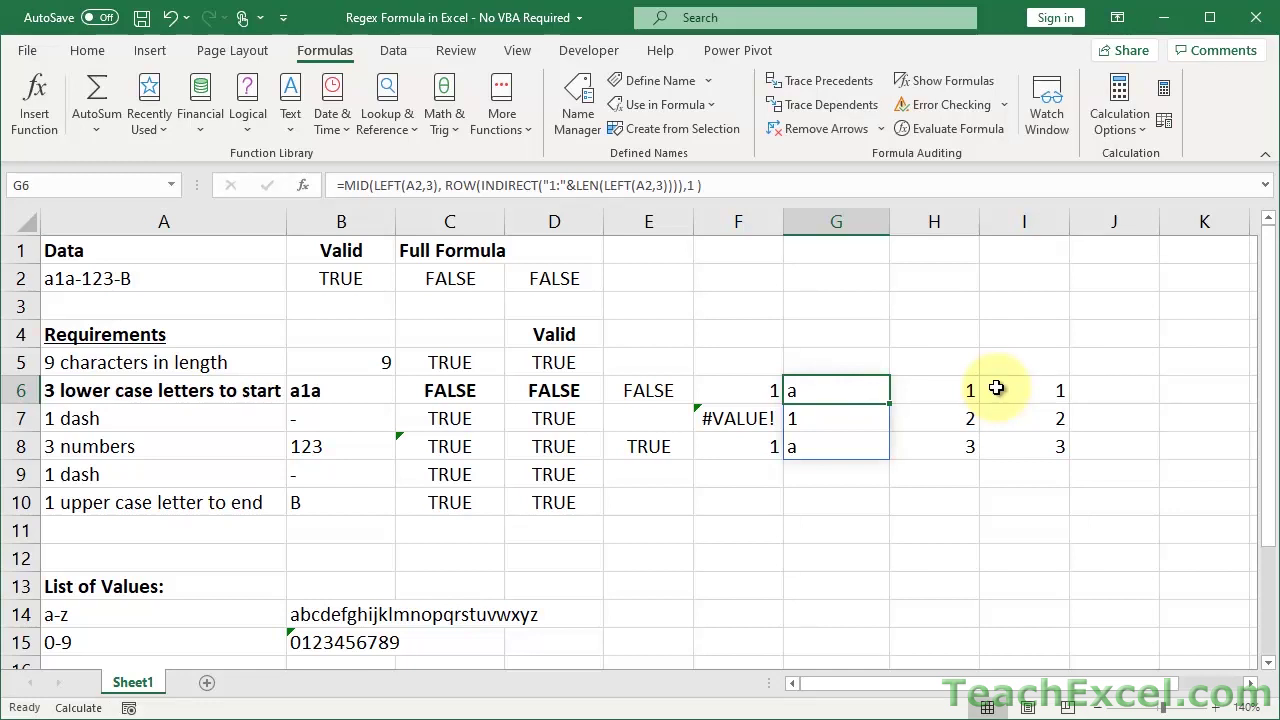
Edit E6's formula, stepping through its LEFT, MID and LEN parts, and select alphabetLower
{"action": "double_click", "coordinate": [645, 390]}
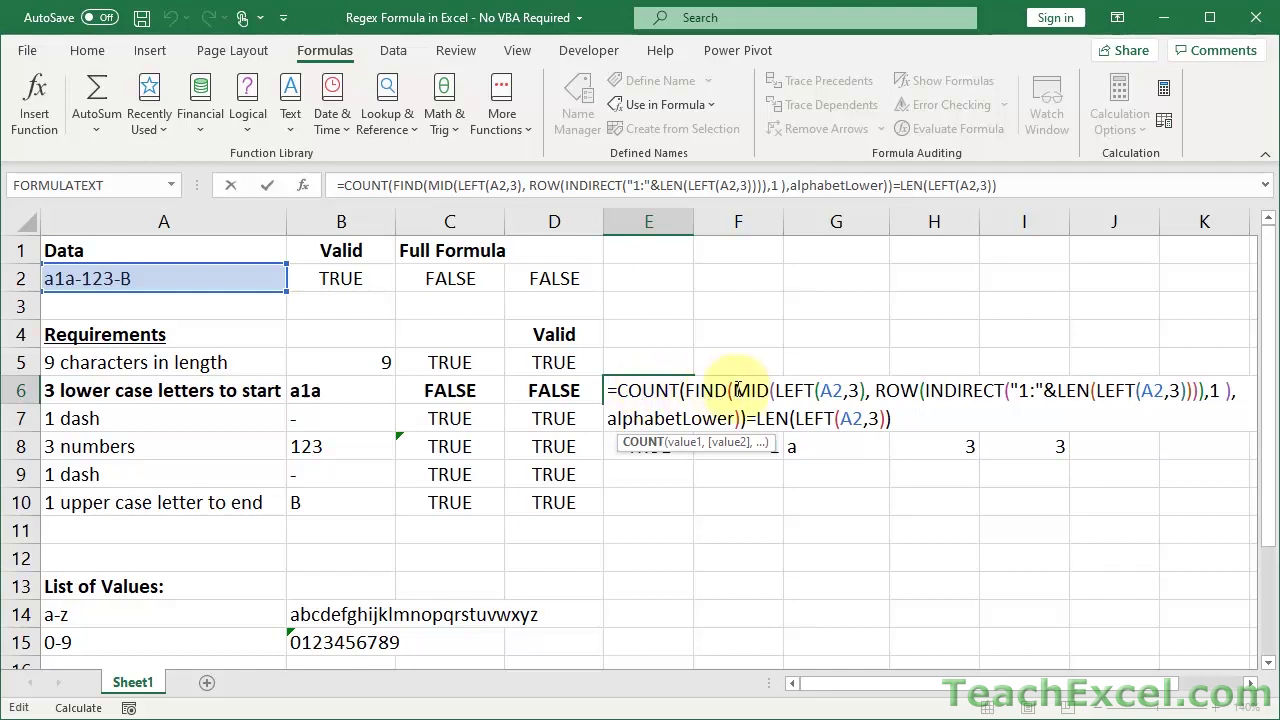
{"action": "left_click", "coordinate": [829, 390]}
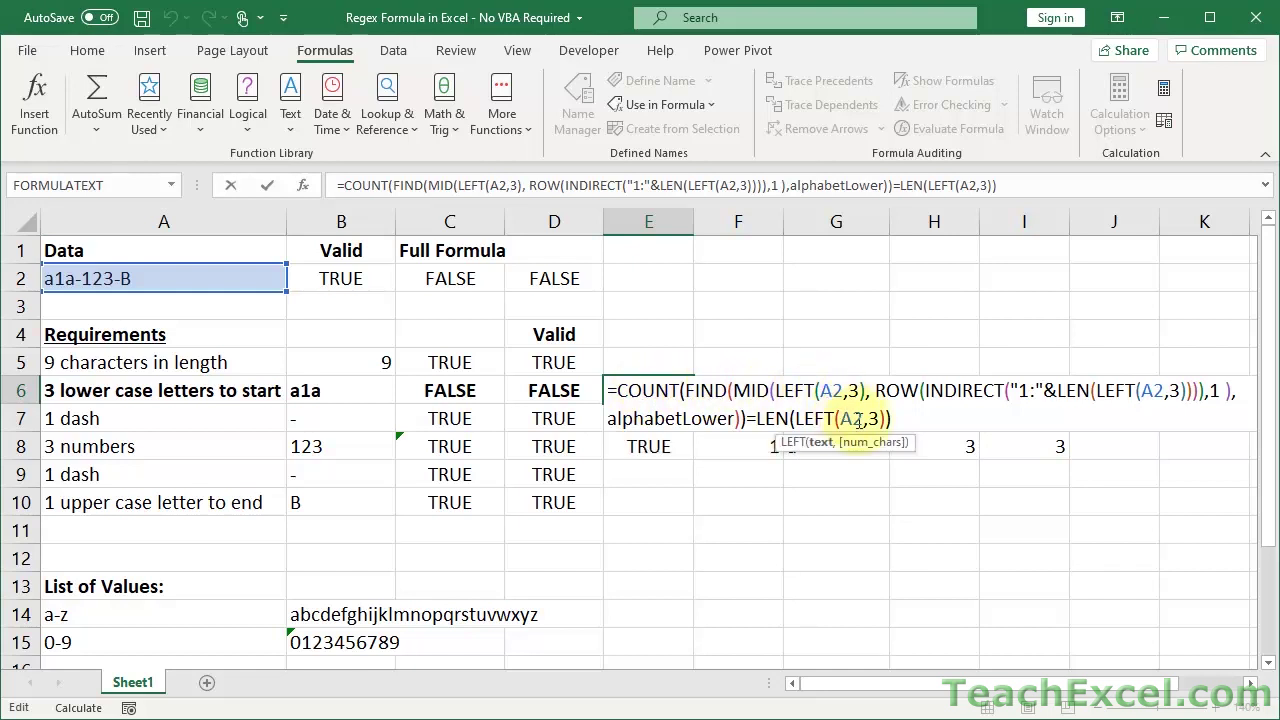
{"action": "left_click", "coordinate": [852, 418]}
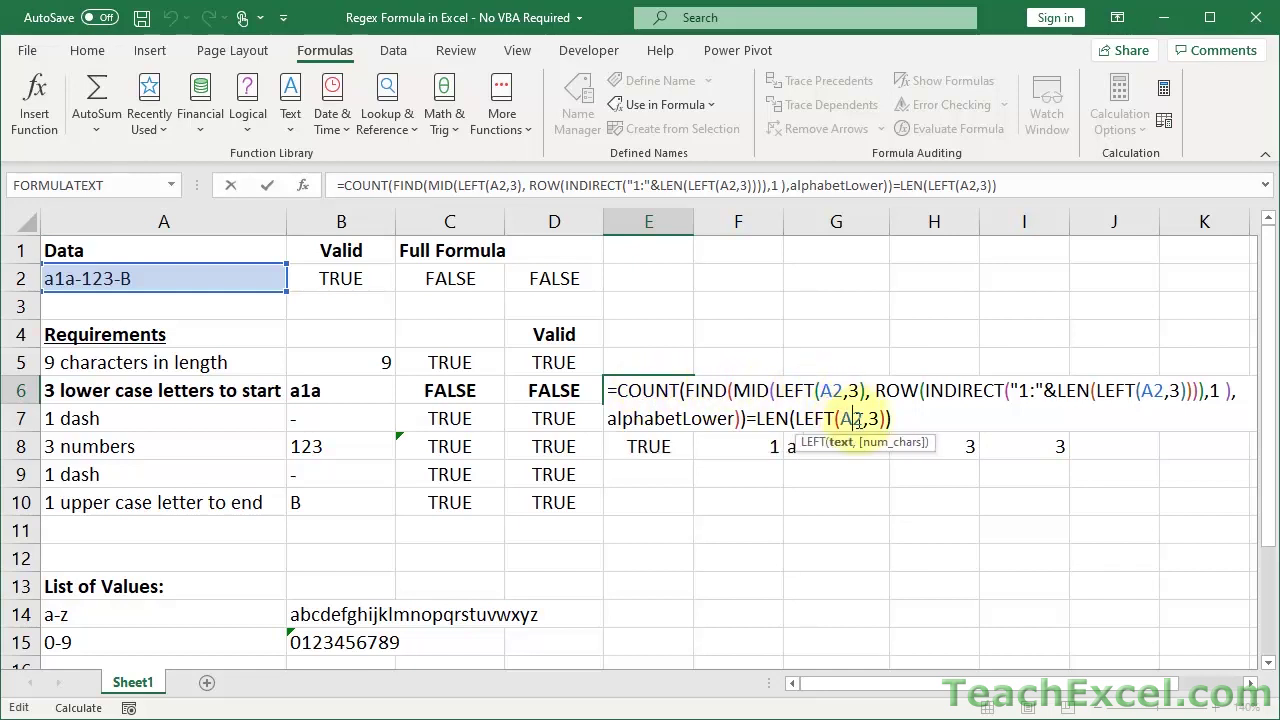
{"action": "left_click", "coordinate": [1156, 393]}
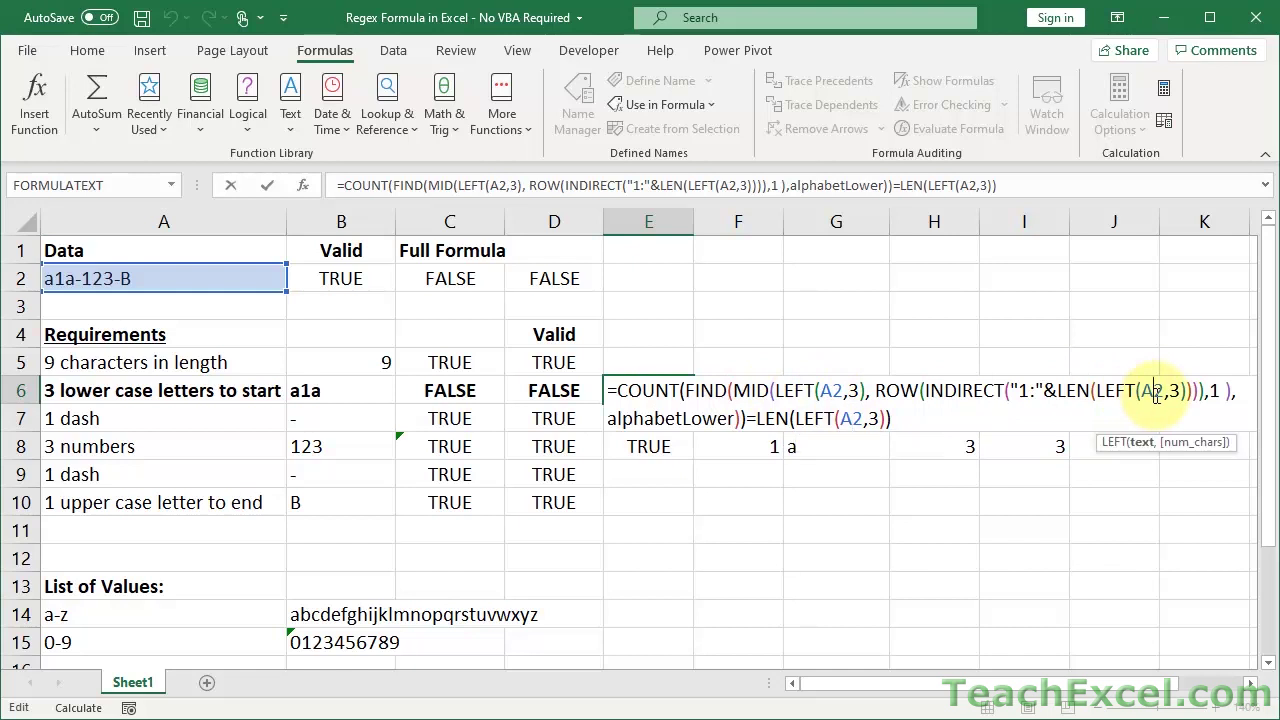
{"action": "left_click", "coordinate": [787, 390]}
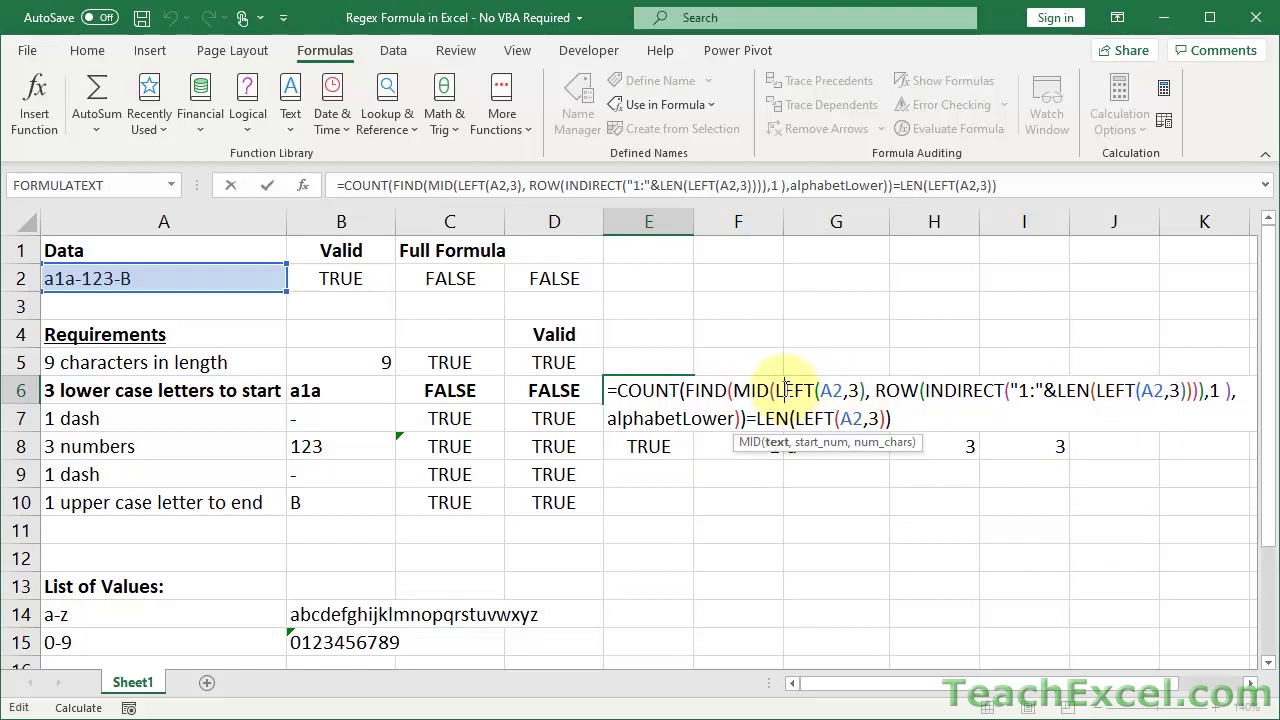
{"action": "left_click", "coordinate": [1110, 392]}
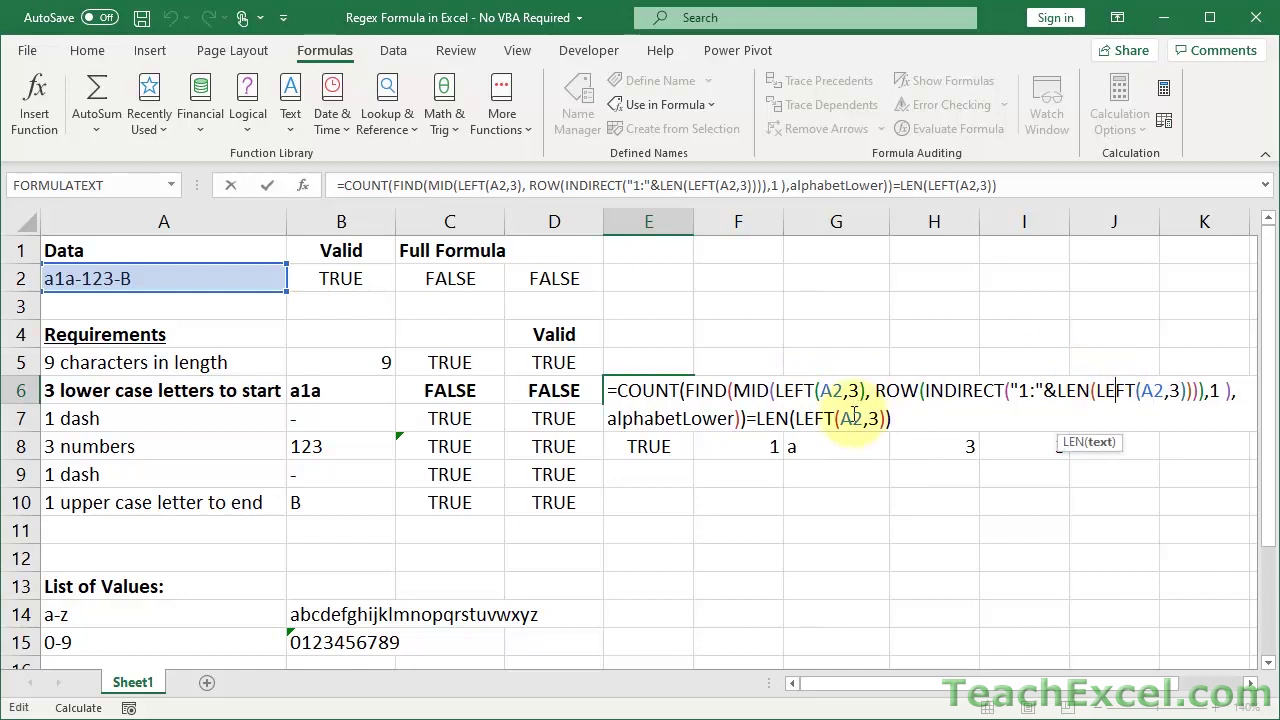
{"action": "double_click", "coordinate": [694, 418]}
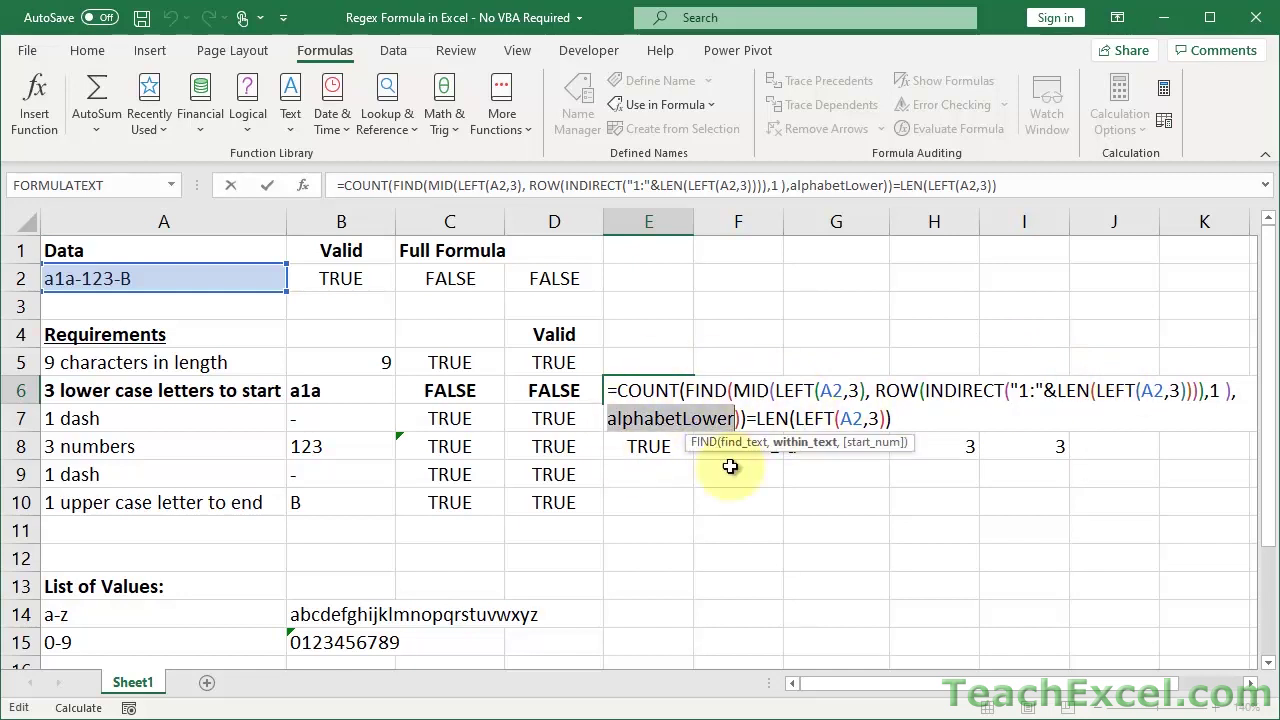